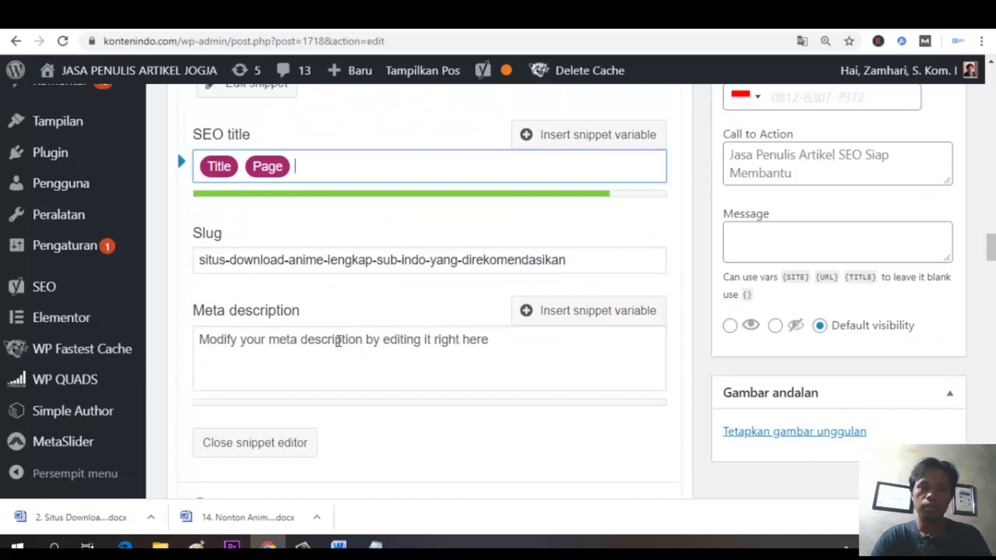
# Shorten the post's slug to situs-download-anime-lengkap-sub-indo by removing its last two words.
pyautogui.click(338, 342)
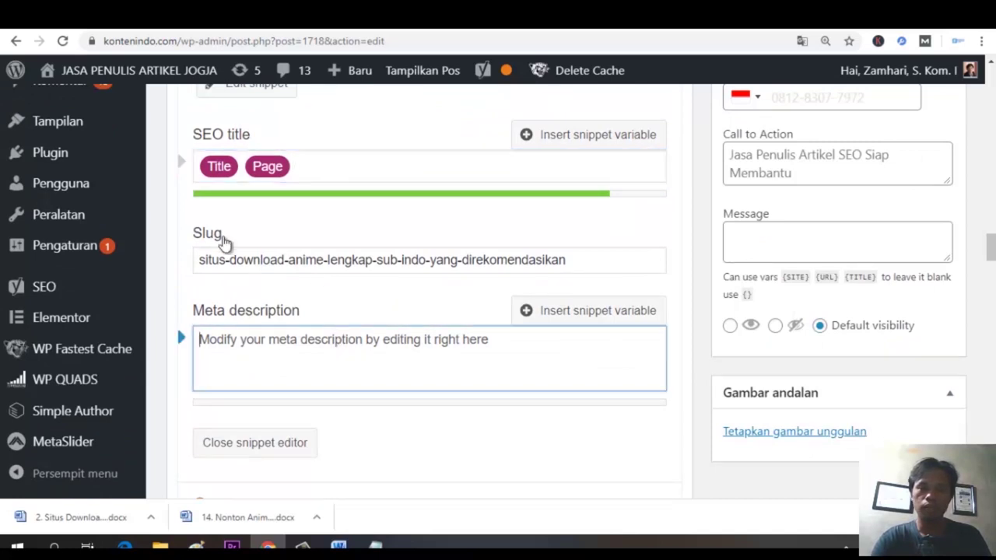
pyautogui.click(577, 262)
pyautogui.press('BackSpace')
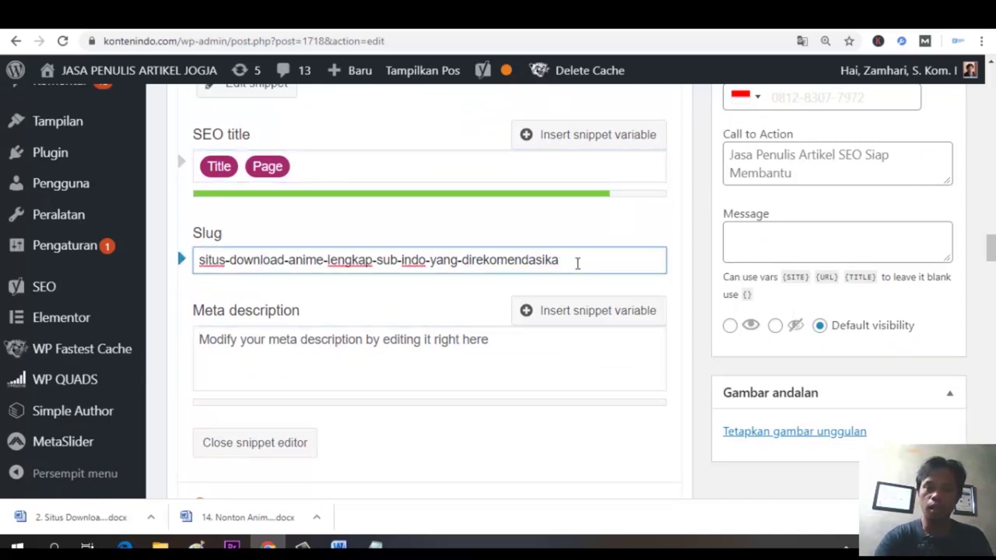
pyautogui.press('BackSpace')
pyautogui.press('BackSpace')
pyautogui.press('BackSpace')
pyautogui.press('BackSpace')
pyautogui.press('BackSpace')
pyautogui.press('BackSpace')
pyautogui.press('BackSpace')
pyautogui.press('BackSpace')
pyautogui.press('BackSpace')
pyautogui.press('BackSpace')
pyautogui.press('BackSpace')
pyautogui.press('BackSpace')
pyautogui.press('BackSpace')
pyautogui.press('BackSpace')
pyautogui.press('BackSpace')
pyautogui.press('BackSpace')
pyautogui.press('BackSpace')
pyautogui.press('BackSpace')
pyautogui.press('BackSpace')
pyautogui.press('BackSpace')
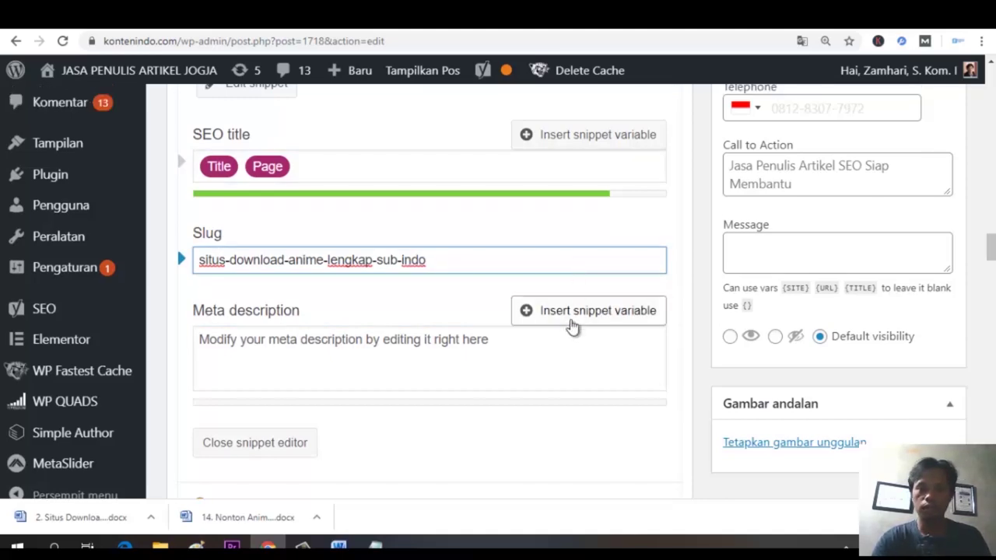
# Begin the meta description with the keyphrase "Situs Download Anime Lengkap Sub Indo".
pyautogui.click(471, 340)
pyautogui.scroll(5, 493, 371)
pyautogui.scroll(5, 496, 375)
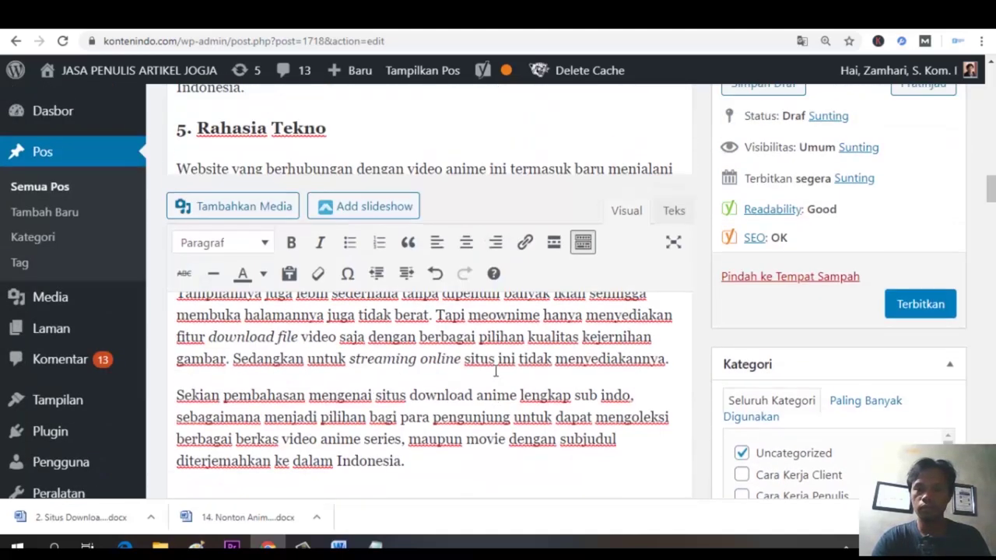
pyautogui.scroll(-8, 495, 371)
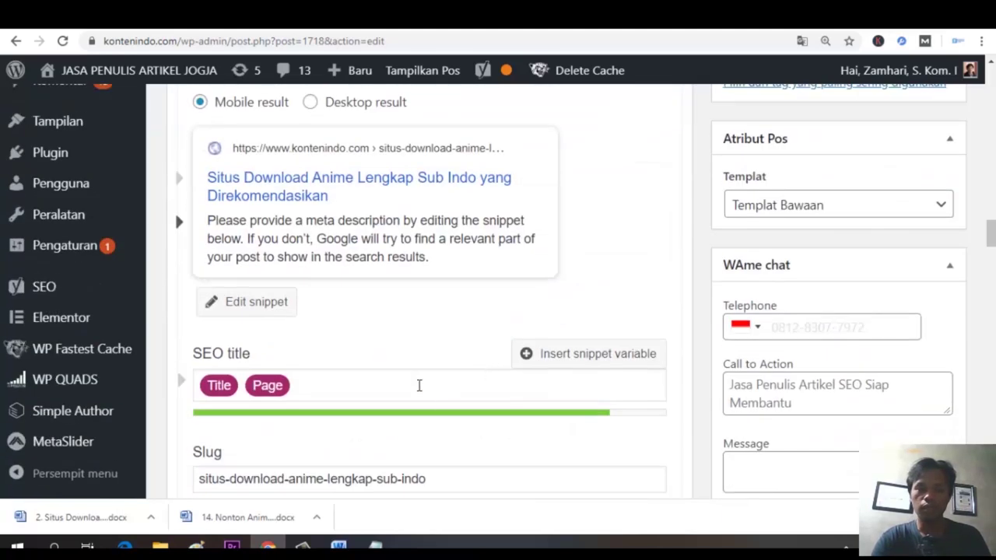
pyautogui.scroll(-4, 416, 383)
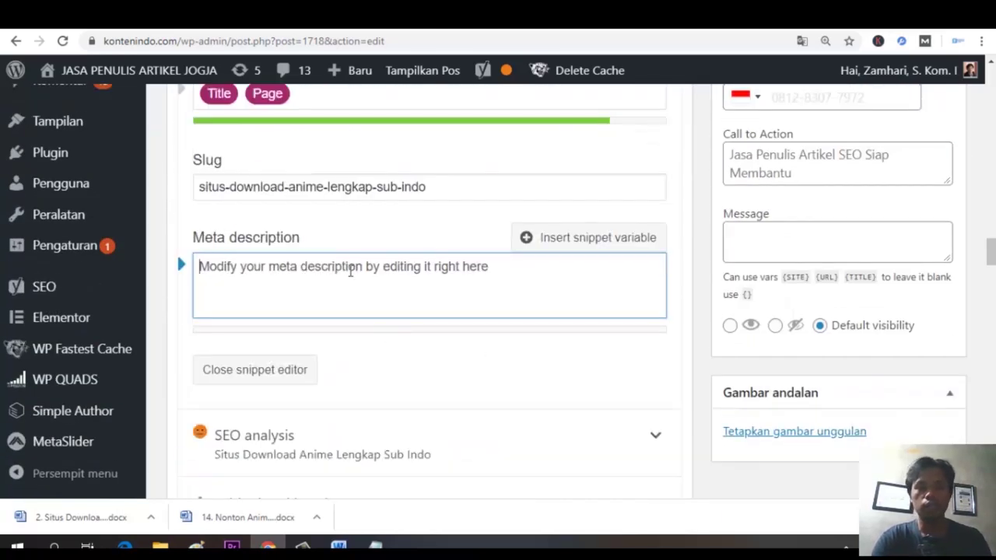
pyautogui.scroll(3, 351, 287)
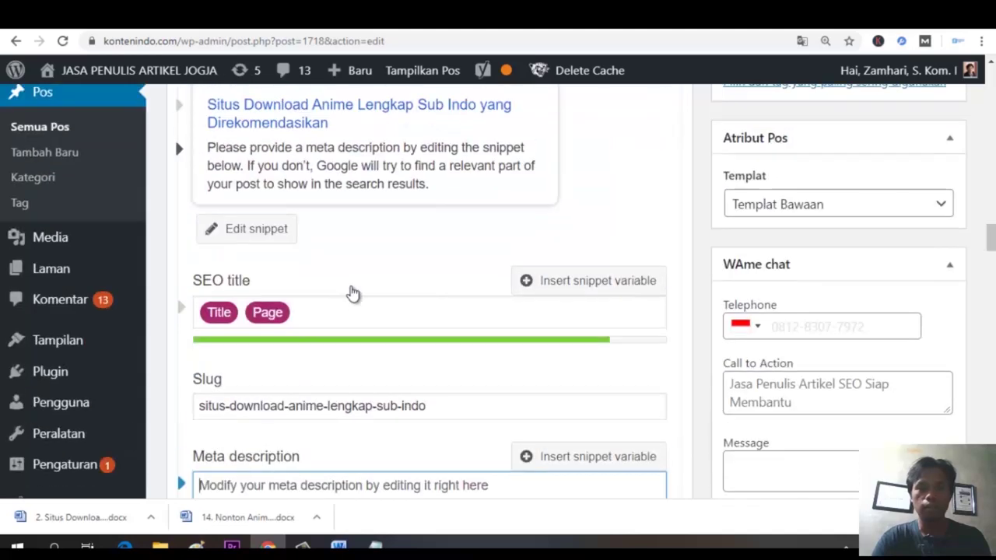
pyautogui.scroll(1, 351, 291)
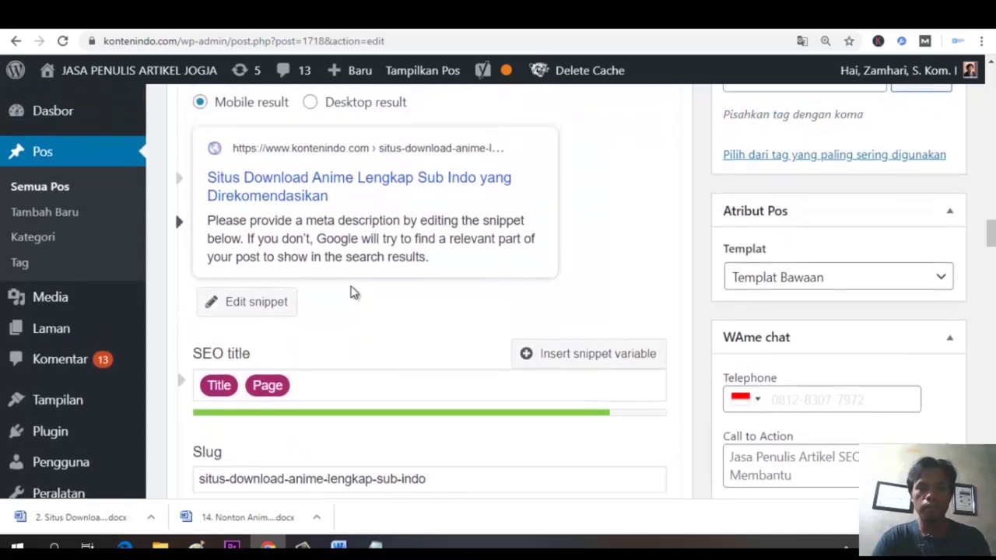
pyautogui.scroll(-3, 314, 386)
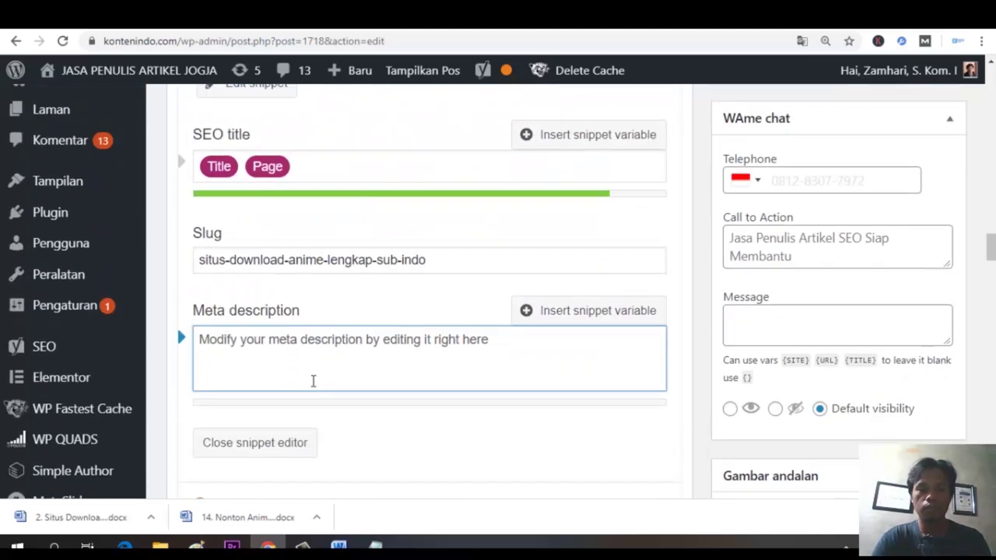
pyautogui.click(290, 358)
pyautogui.write('Situs Download Anime Lengkap Sub Indo')
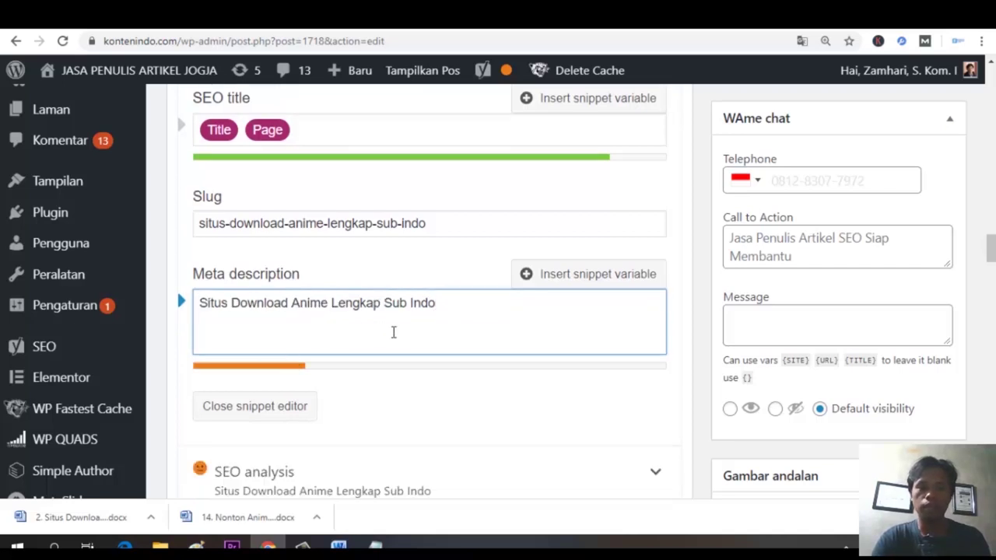
# Search Google in a new tab for "Situs Download Anime Lengkap Sub Indo" and examine the result descriptions and related searches.
pyautogui.hotkey('ctrl', 't')
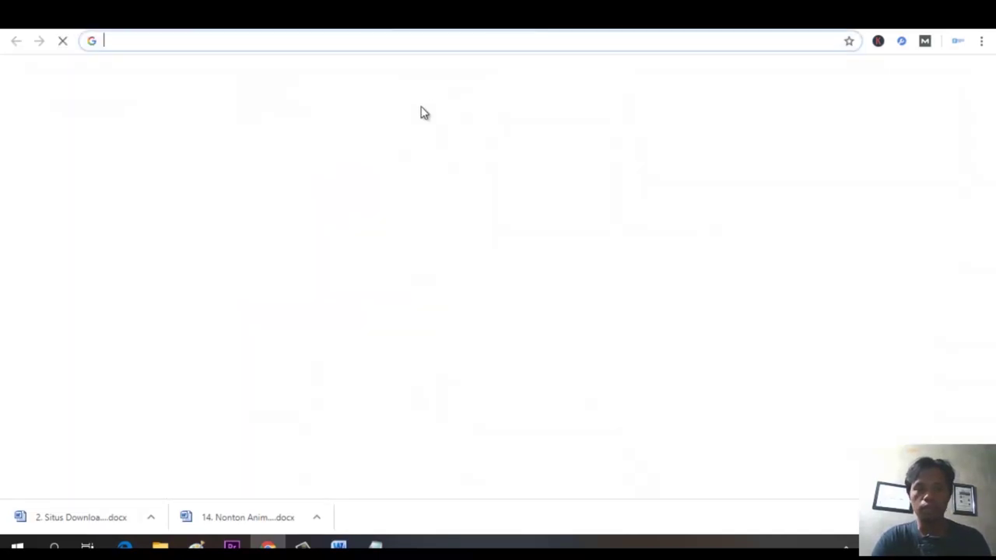
pyautogui.click(354, 294)
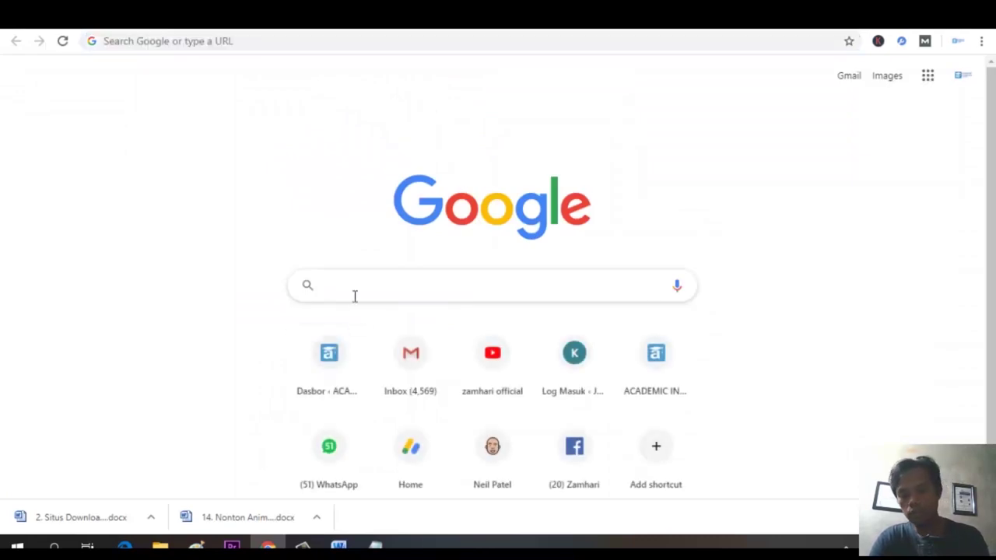
pyautogui.write('Situs Download Anime Lengkap Sub Indo')
pyautogui.press('Return')
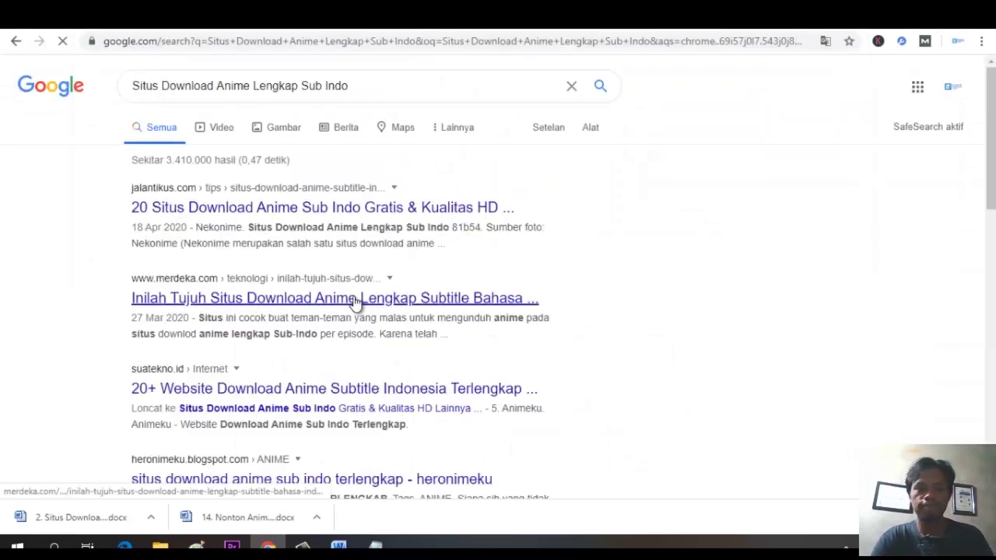
pyautogui.click(354, 299)
pyautogui.scroll(-20, 356, 311)
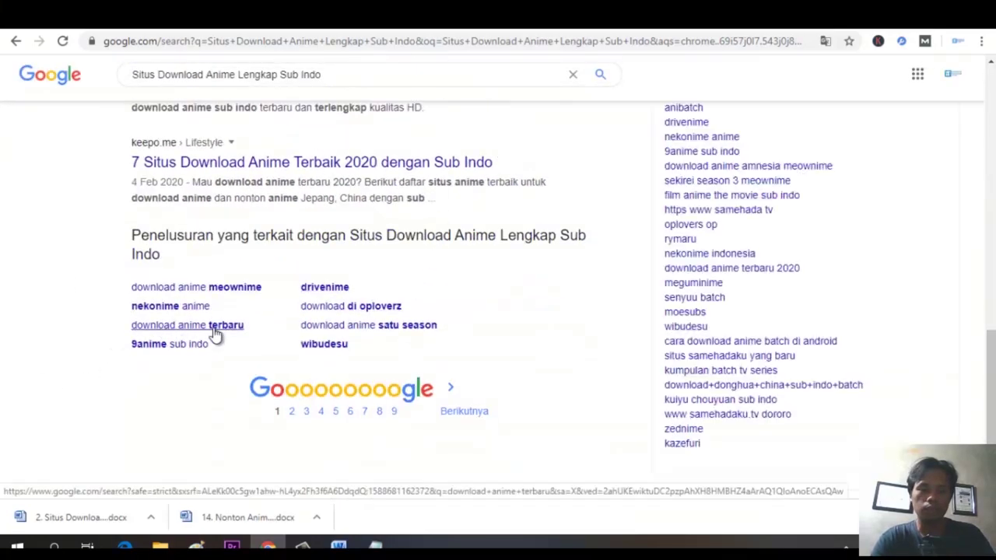
pyautogui.scroll(1, 591, 371)
pyautogui.scroll(20, 589, 371)
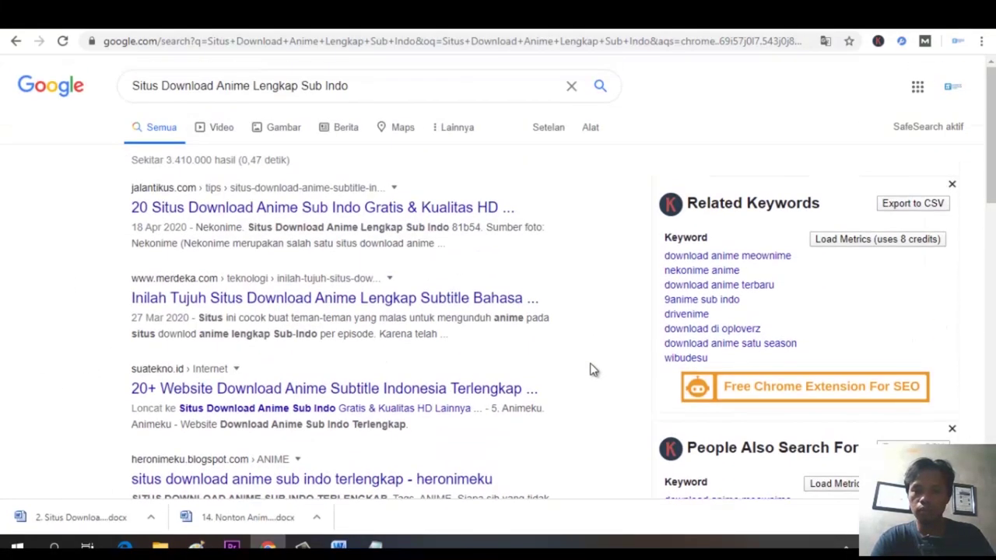
pyautogui.scroll(-5, 420, 375)
pyautogui.scroll(-6, 420, 375)
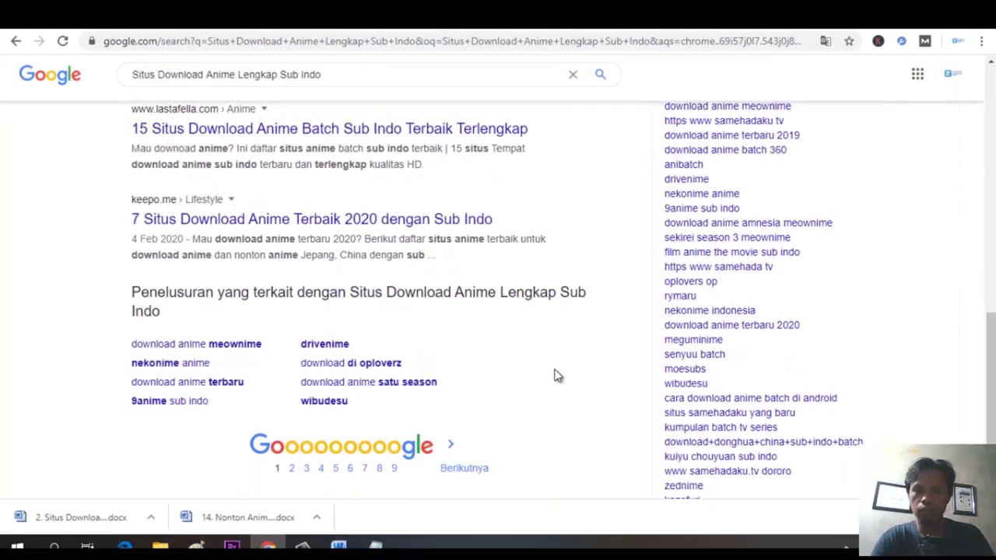
pyautogui.scroll(10, 554, 375)
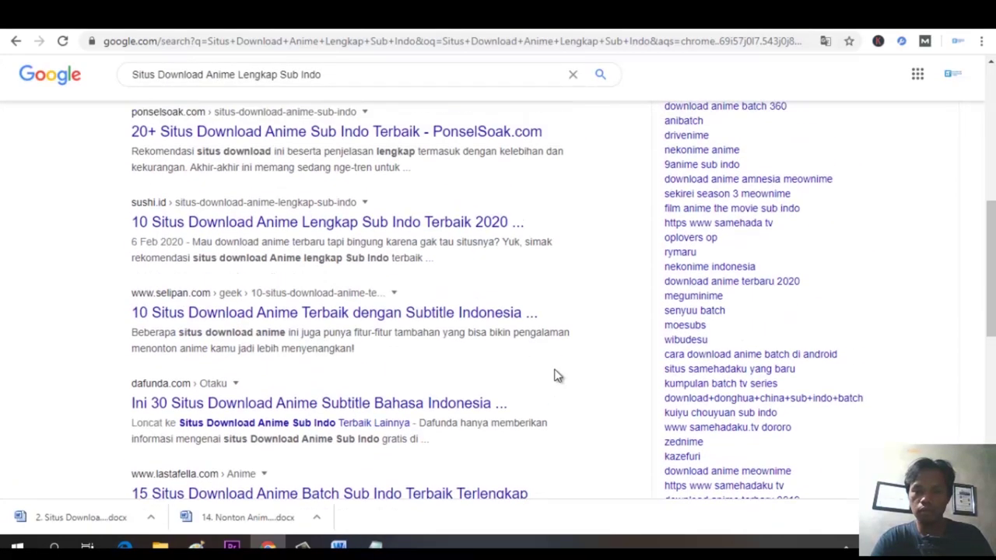
# Back in the post editor, continue the meta description after the keyphrase with ". Anda bisa mendownloadnya melalui website kami Rahasia Tekno.".
pyautogui.hotkey('ctrl', 'Tab')
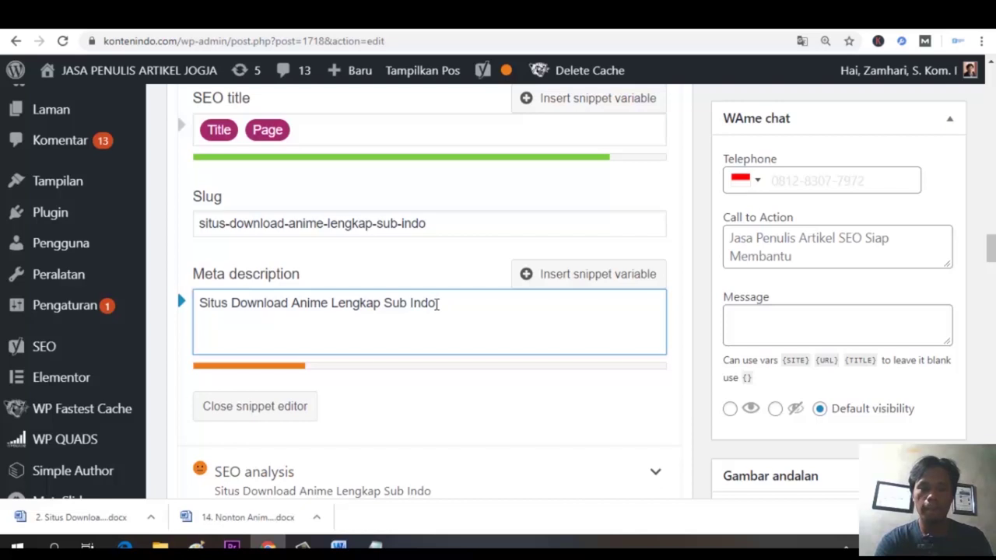
pyautogui.write('Anda bisa me')
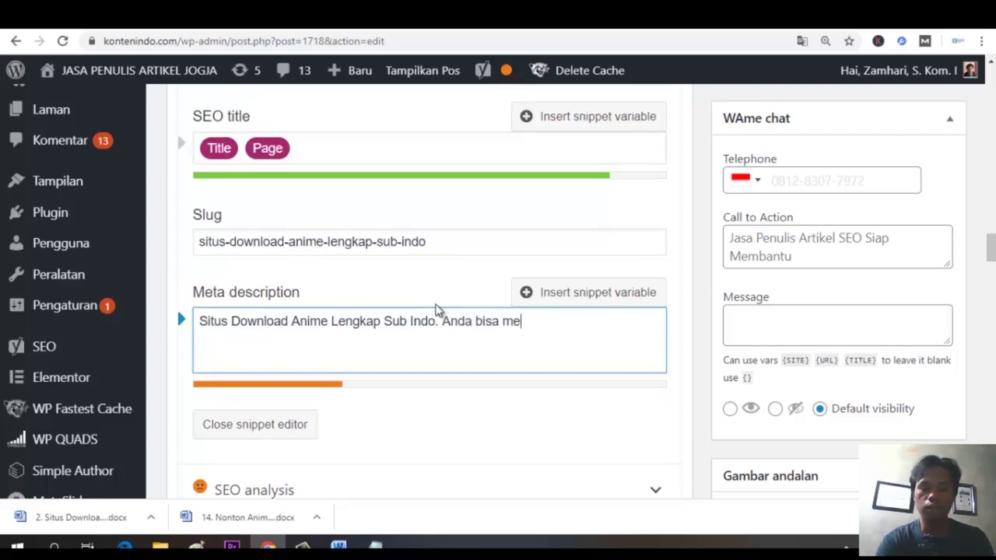
pyautogui.write('ndownloadnya')
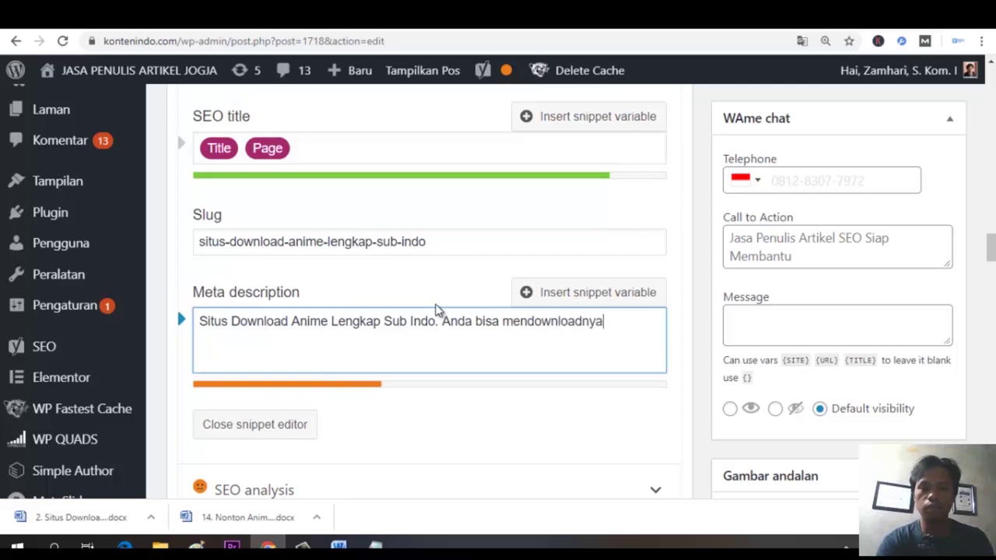
pyautogui.write(' melalui')
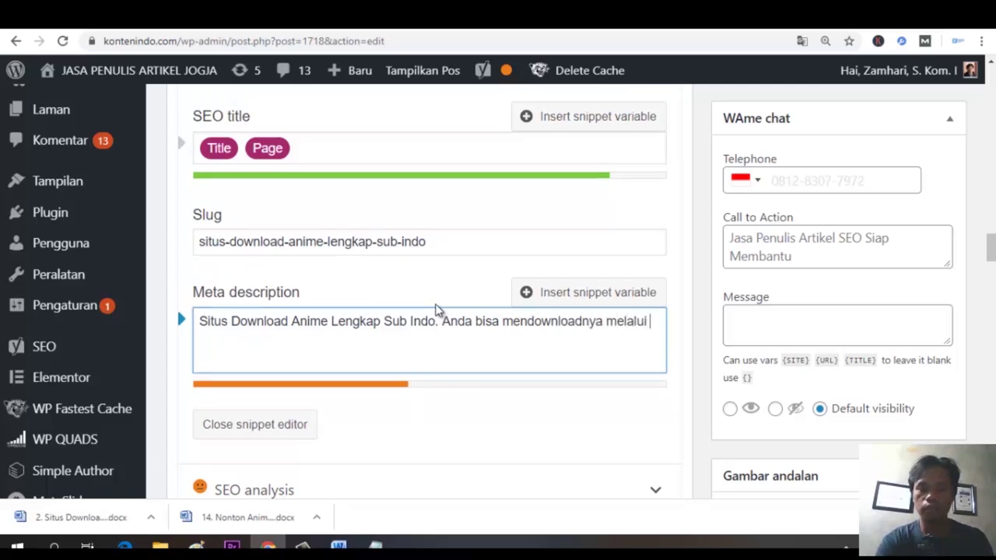
pyautogui.write(' website ')
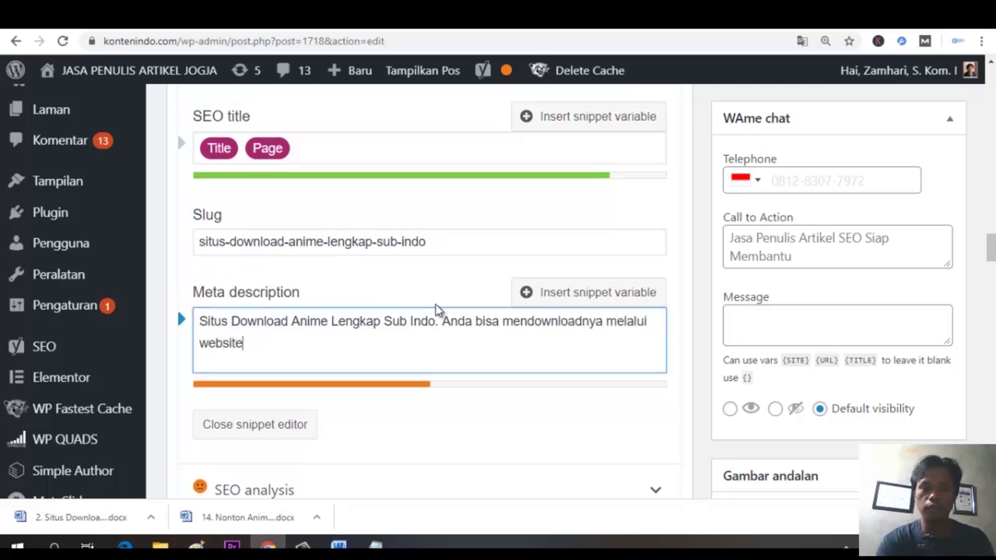
pyautogui.write('ya')
pyautogui.press('BackSpace')
pyautogui.press('BackSpace')
pyautogui.write('kami Ra')
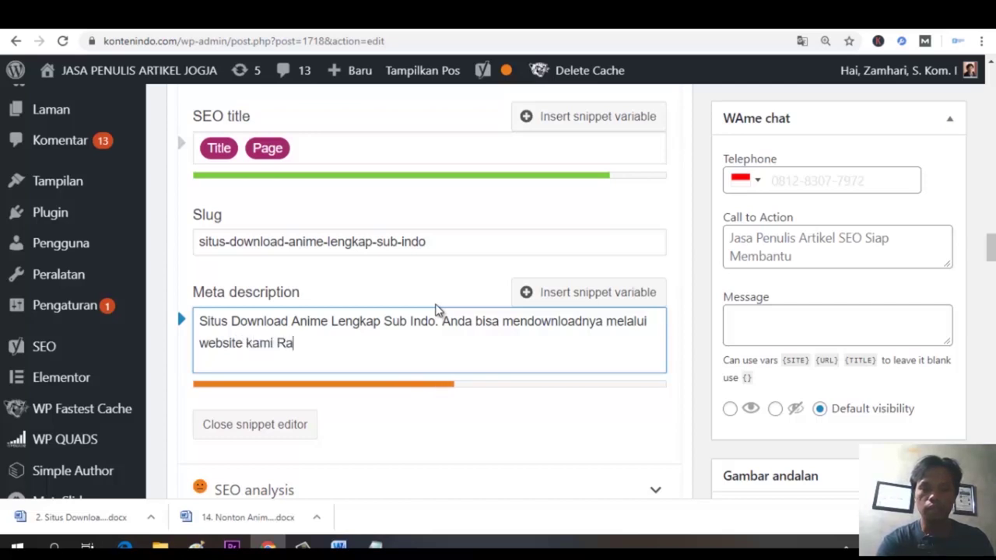
pyautogui.write('has')
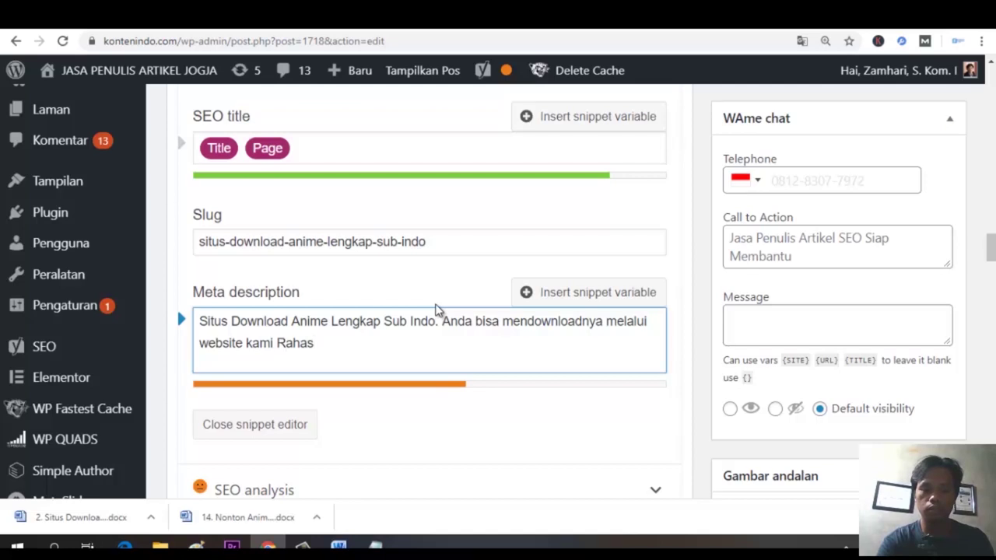
pyautogui.write('ia Tekno.')
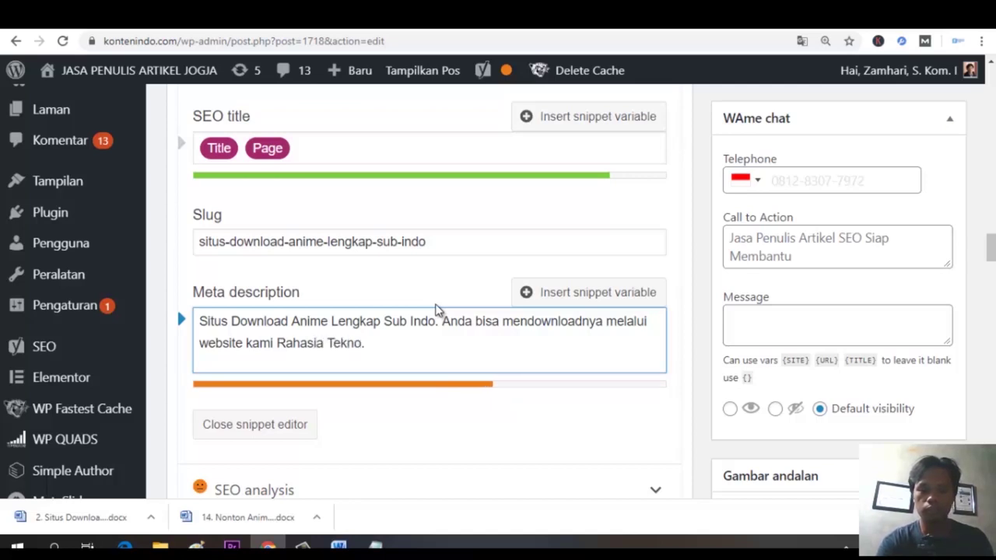
# Add the closing sentence "Anda juga bisa menyimak semua anime di sana." to the meta description.
pyautogui.write(' Anda juga bis')
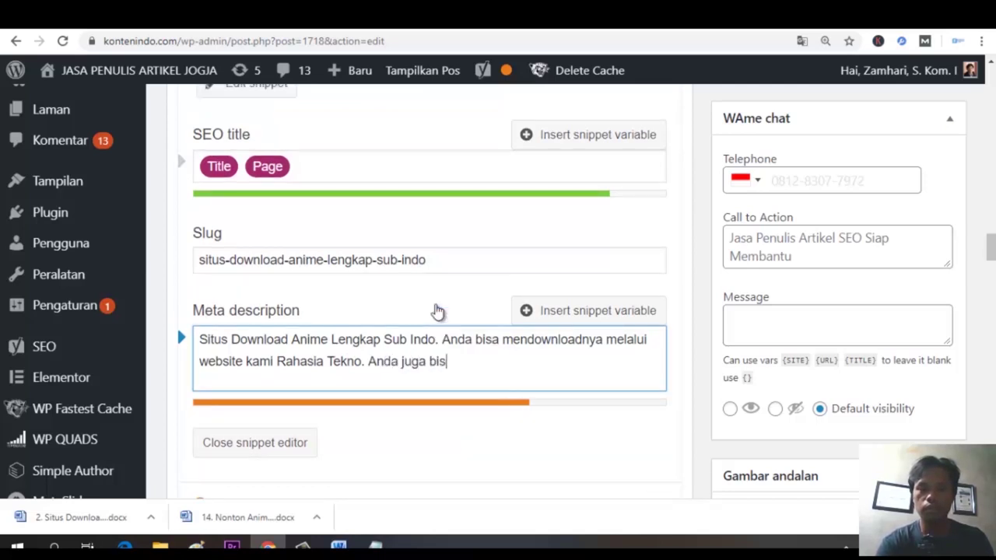
pyautogui.write('a menyima')
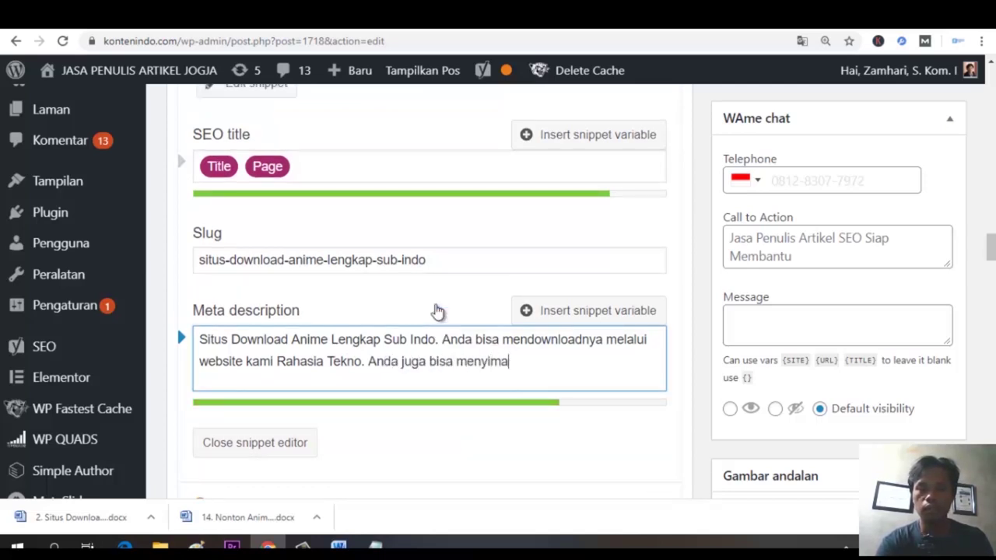
pyautogui.write('k sem')
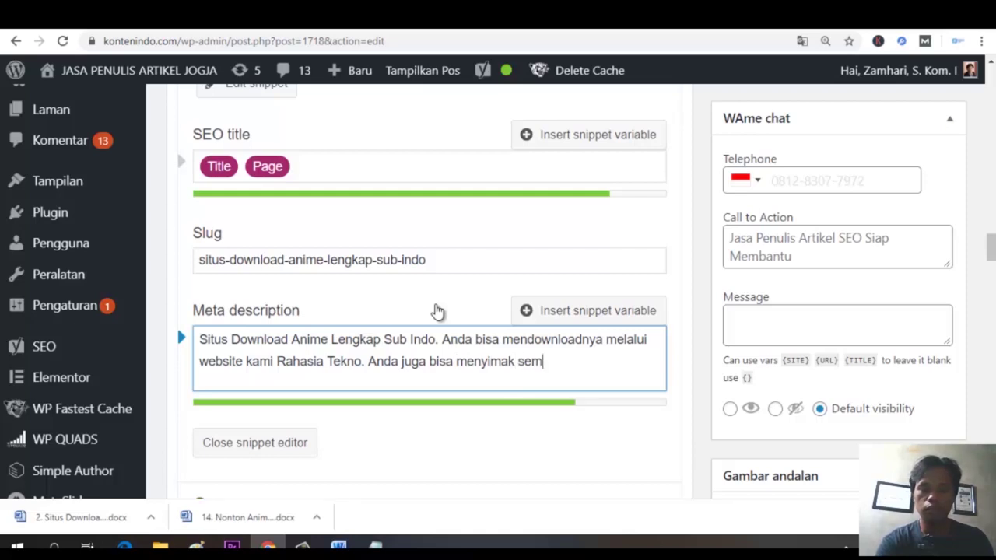
pyautogui.write('ua anime ')
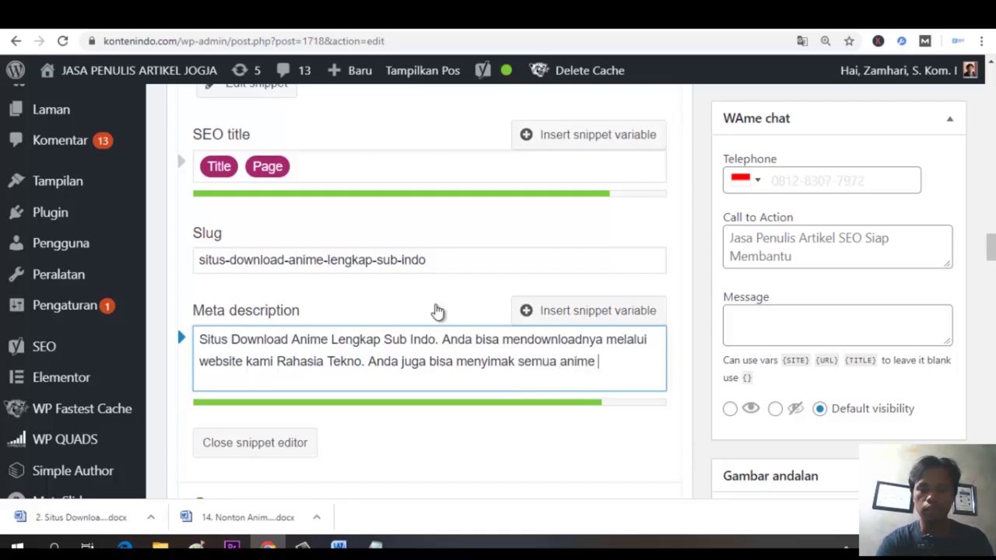
pyautogui.write('di sana.')
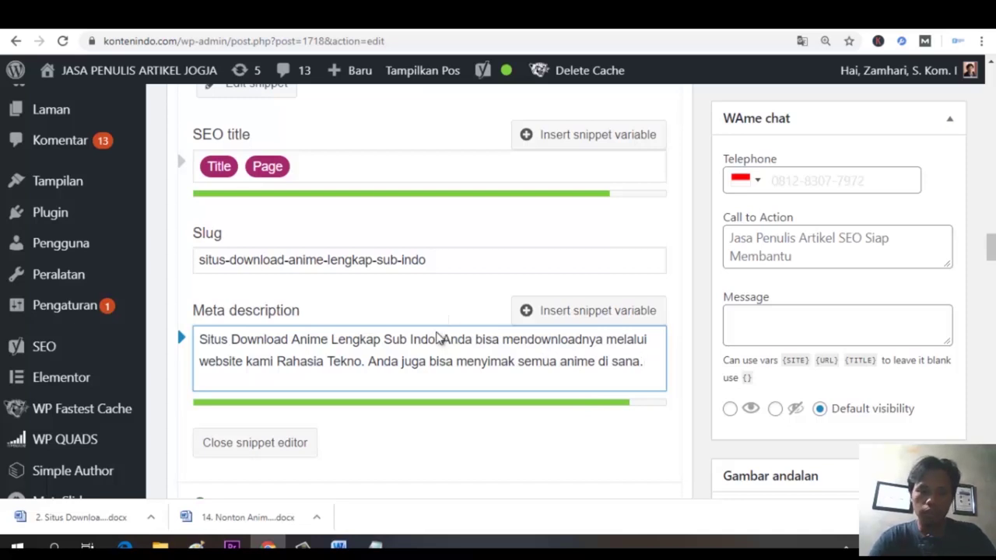
# Review the keyphrase in the meta description, the Google preview, and the post's permalink and SEO rating.
pyautogui.hotkey('ctrl', 'a')
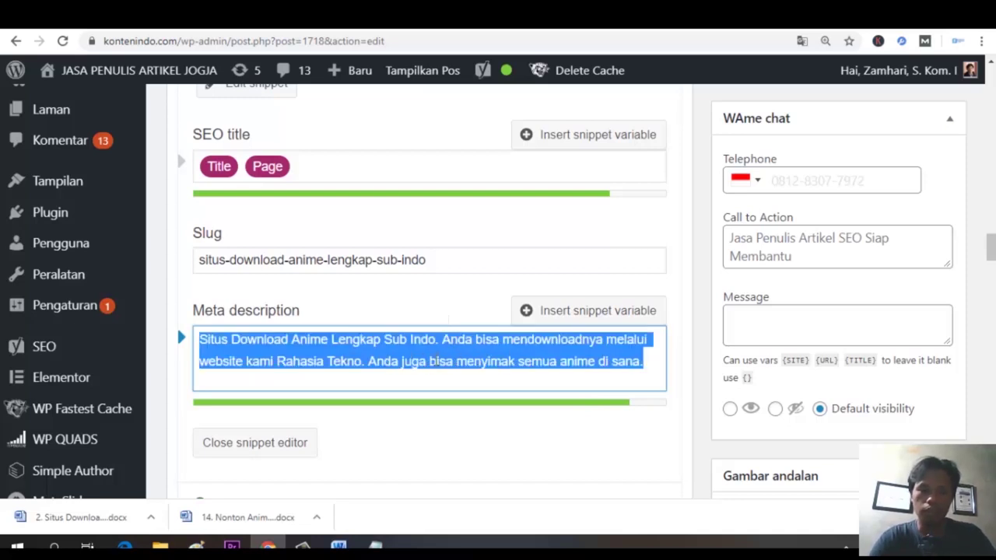
pyautogui.click(432, 343)
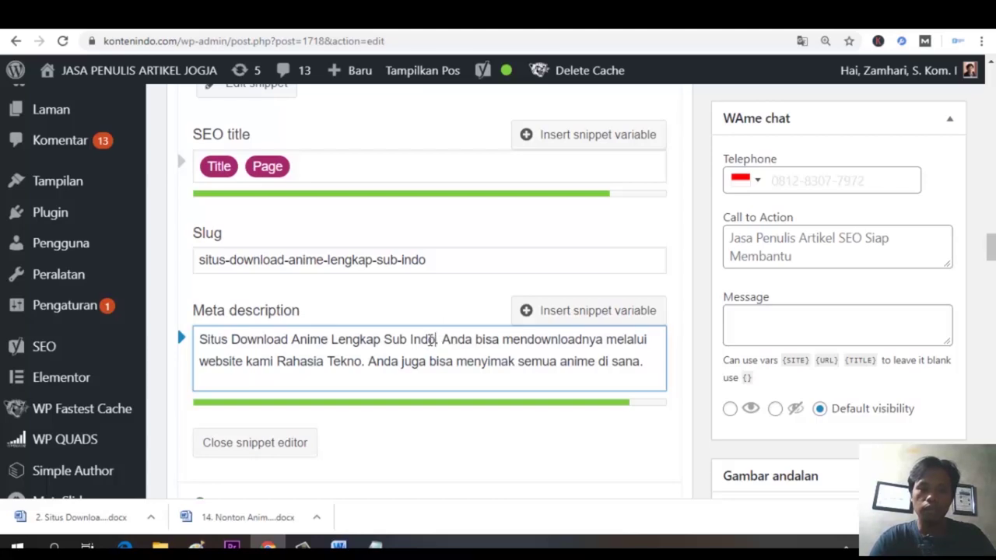
pyautogui.moveTo(432, 340); pyautogui.dragTo(199, 339)
pyautogui.click(259, 343)
pyautogui.scroll(5, 369, 372)
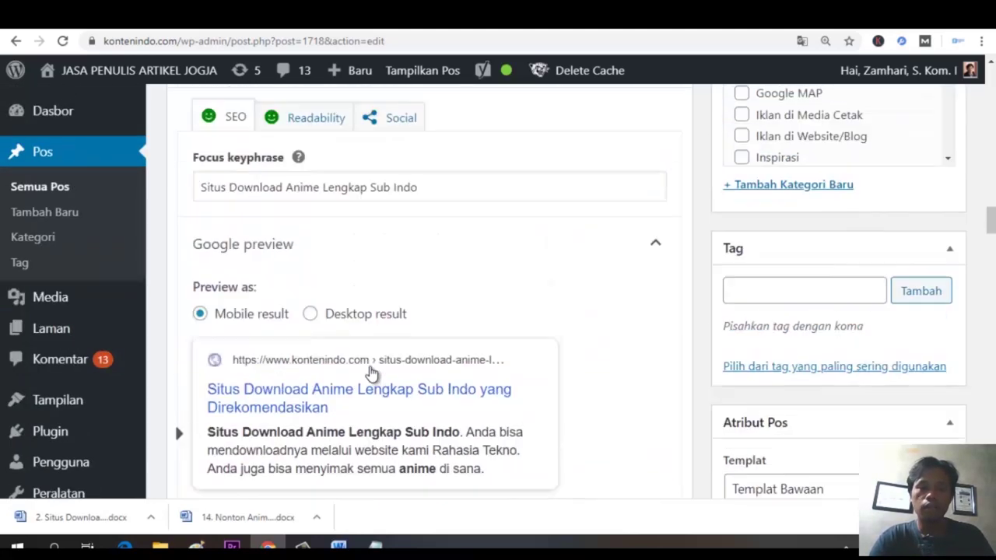
pyautogui.scroll(15, 371, 374)
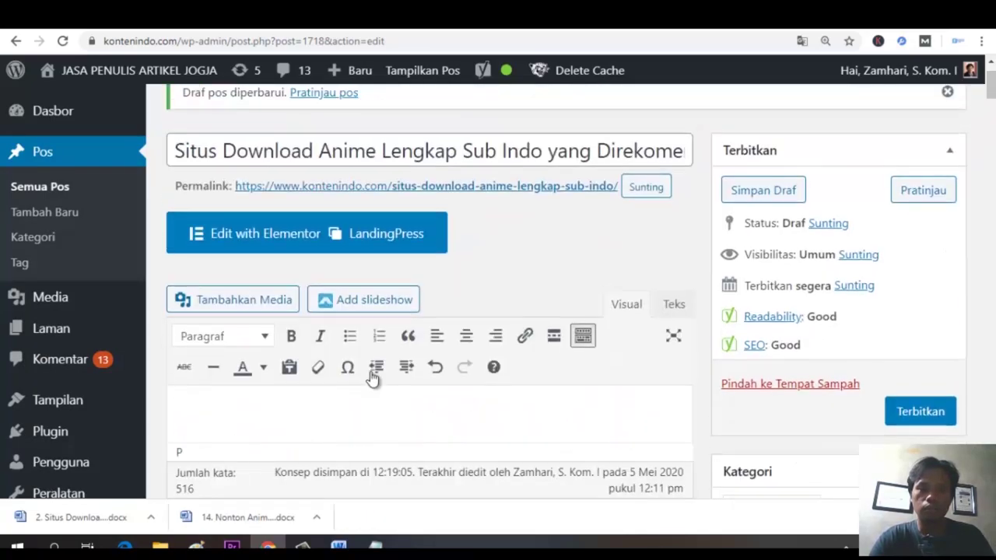
pyautogui.scroll(-15, 372, 375)
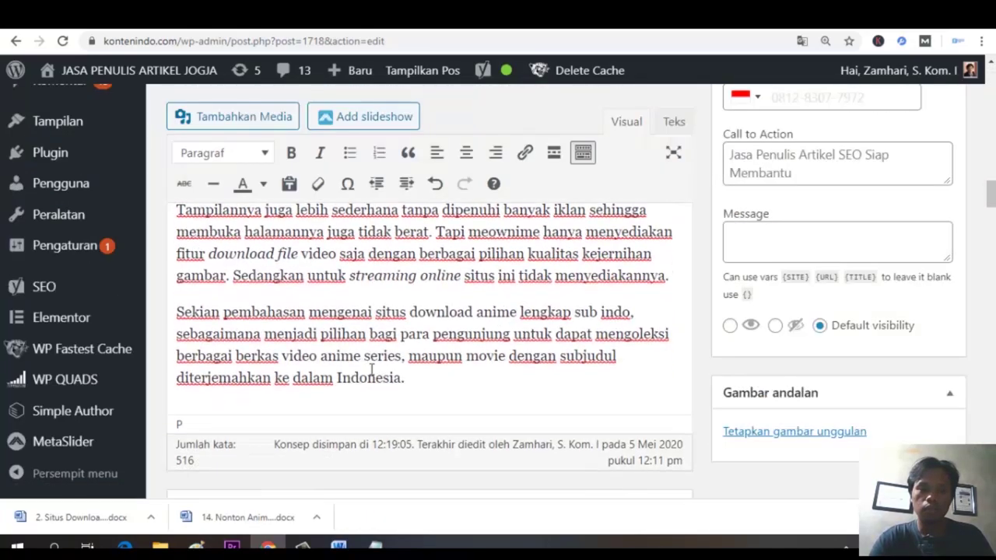
# Review the written meta description together with the post's title, permalink, focus keyphrase and mobile Google preview.
pyautogui.scroll(-10, 371, 372)
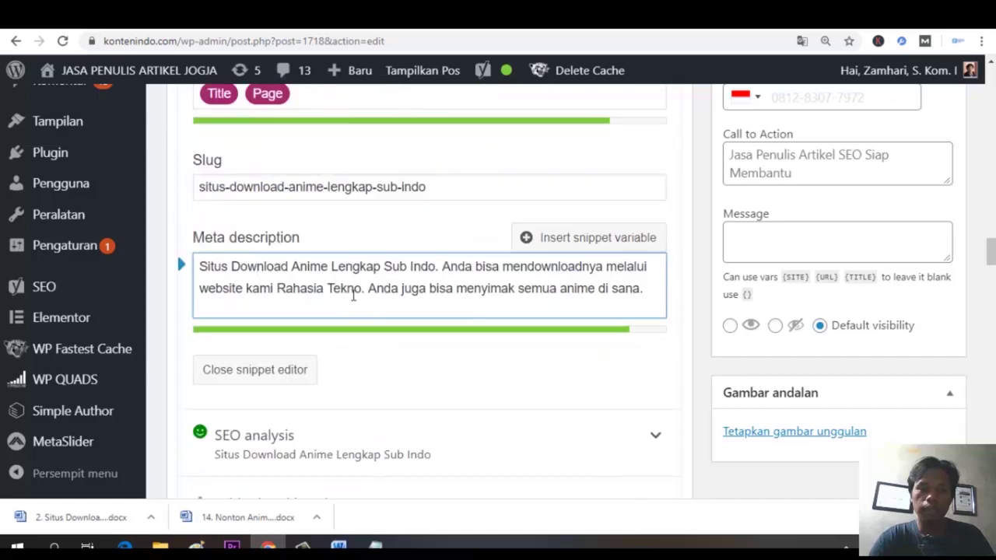
pyautogui.doubleClick(352, 296)
pyautogui.hotkey('ctrl', 'a')
pyautogui.click(420, 276)
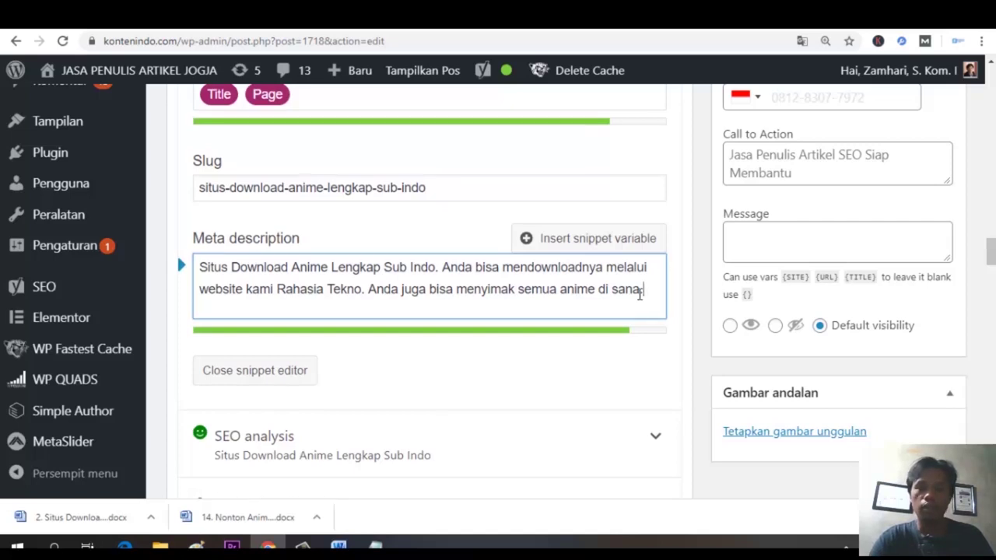
pyautogui.scroll(15, 643, 289)
pyautogui.scroll(10, 636, 323)
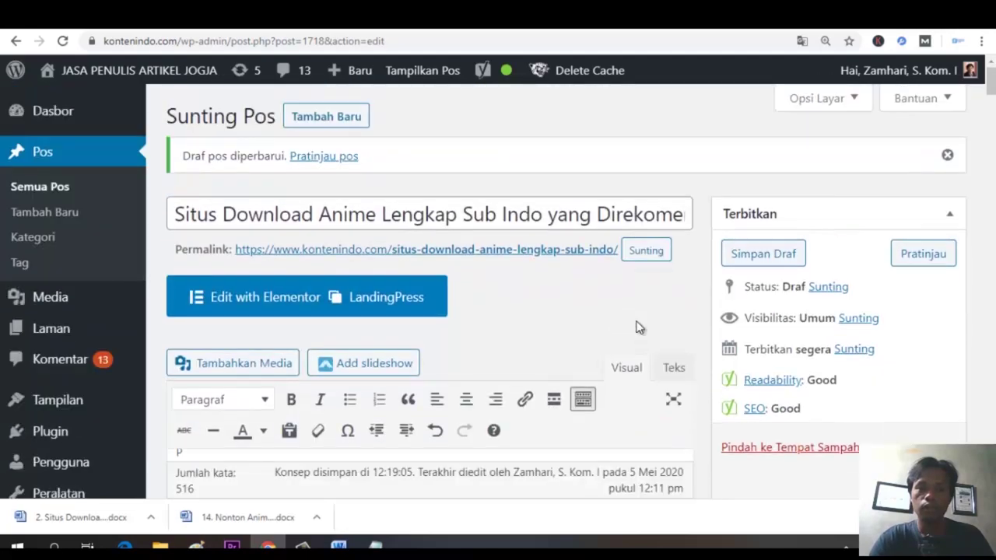
pyautogui.scroll(-15, 636, 327)
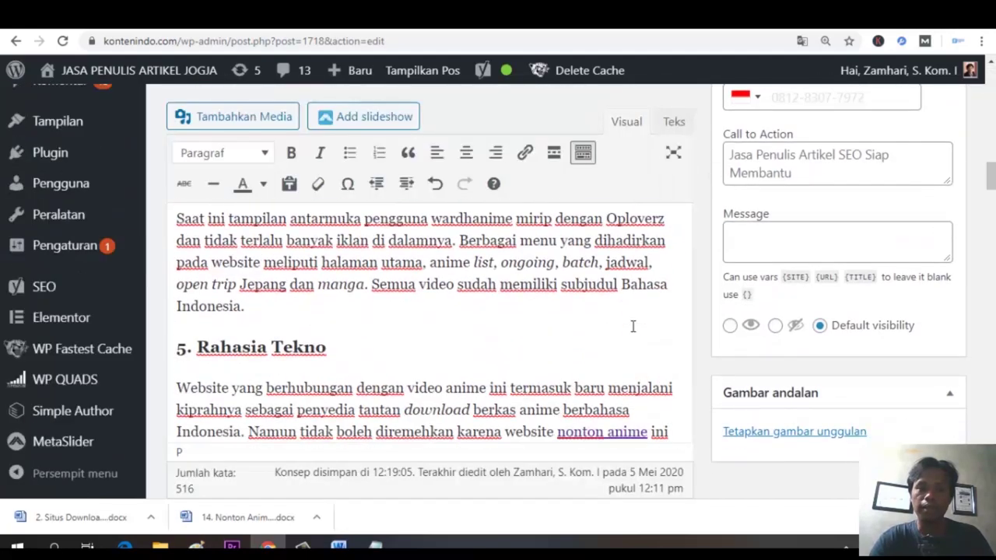
pyautogui.scroll(-6, 602, 311)
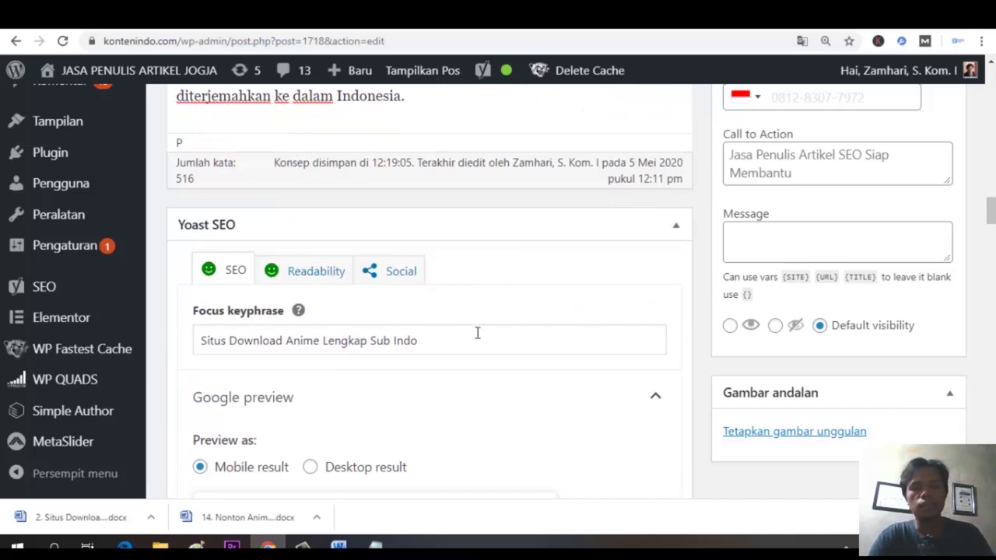
pyautogui.scroll(-3, 475, 342)
pyautogui.scroll(-1, 476, 352)
pyautogui.scroll(-1, 474, 354)
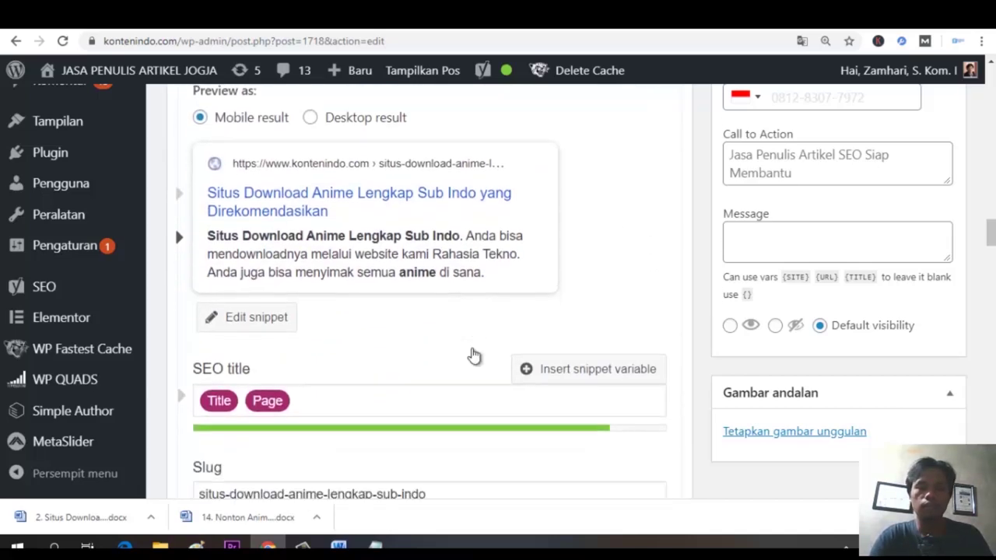
pyautogui.scroll(-1, 474, 356)
pyautogui.scroll(-3, 474, 356)
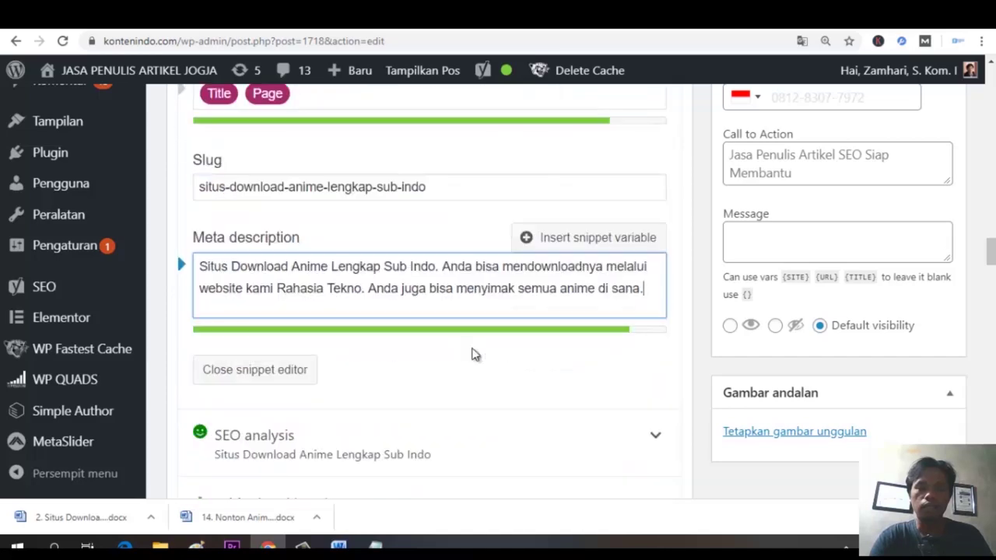
pyautogui.scroll(-2, 473, 354)
pyautogui.scroll(2, 467, 351)
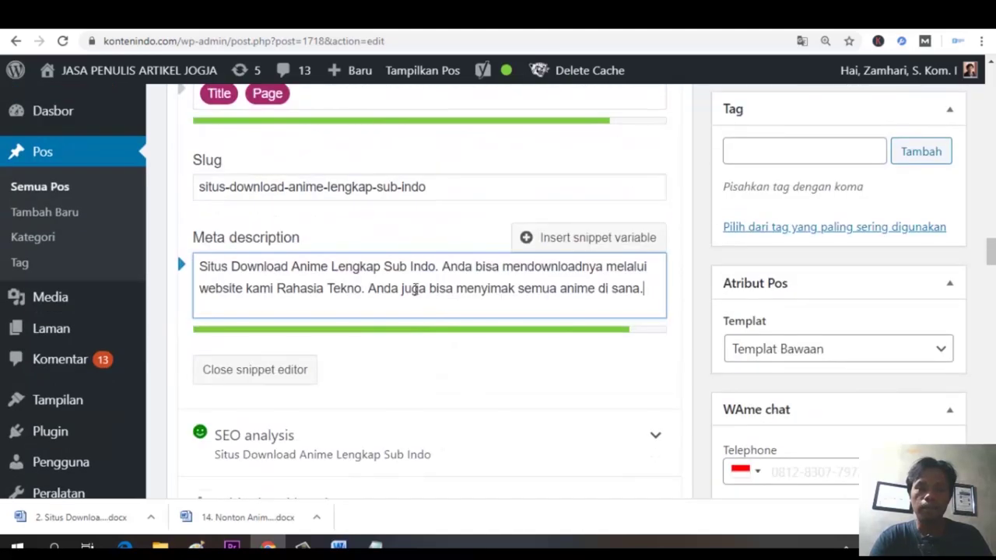
# Replace "kami" before "Rahasia Tekno" in the meta description with "salah satunya".
pyautogui.doubleClick(415, 289)
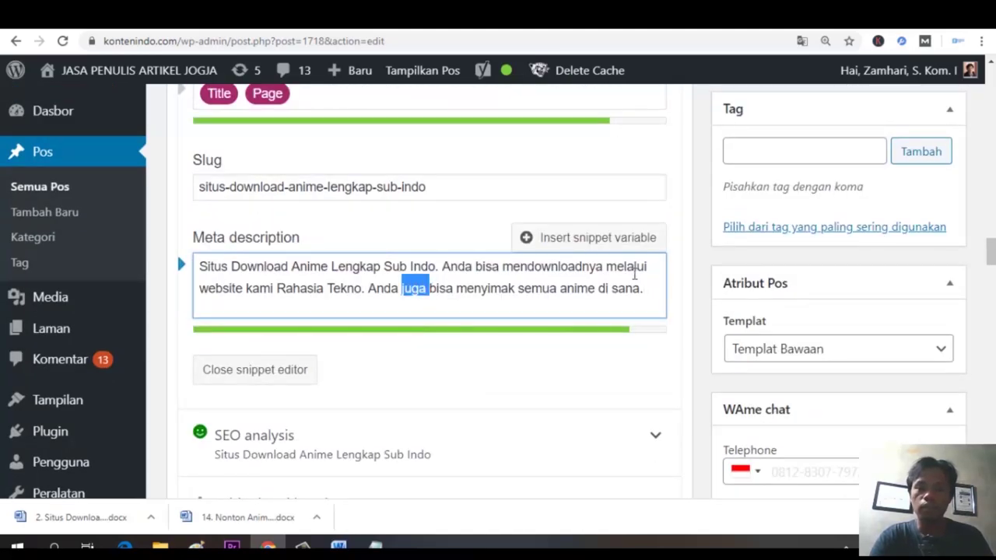
pyautogui.click(278, 289)
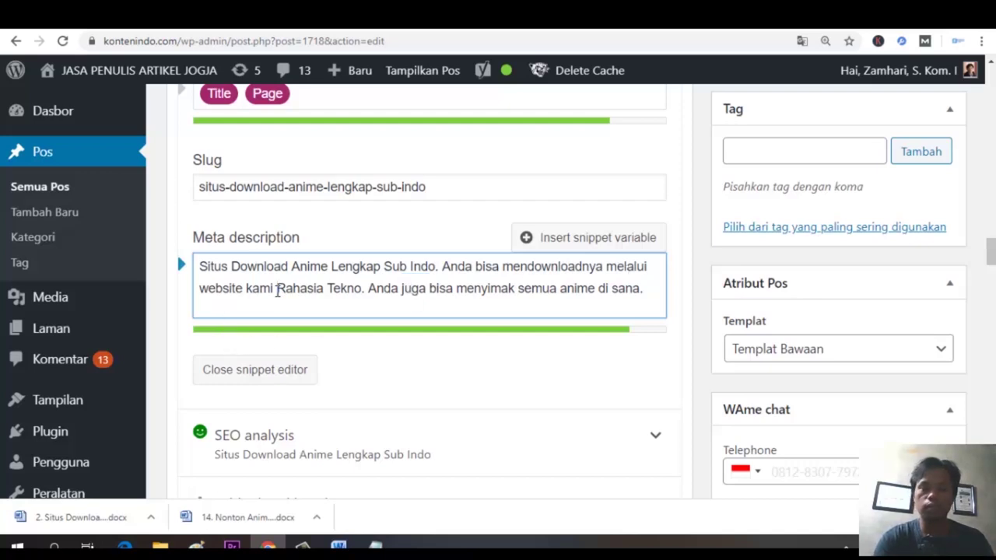
pyautogui.press('BackSpace')
pyautogui.press('BackSpace')
pyautogui.press('BackSpace')
pyautogui.press('BackSpace')
pyautogui.press('BackSpace')
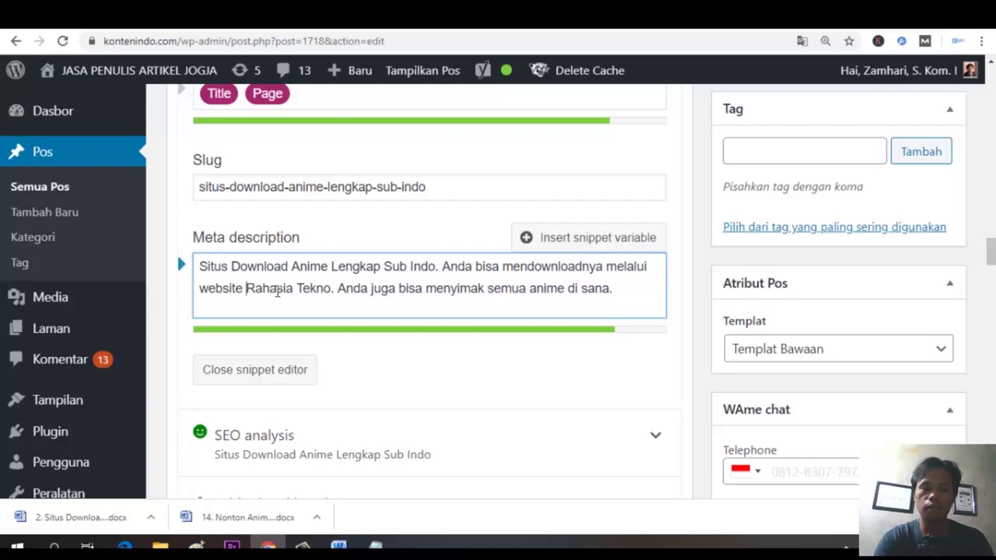
pyautogui.write('s')
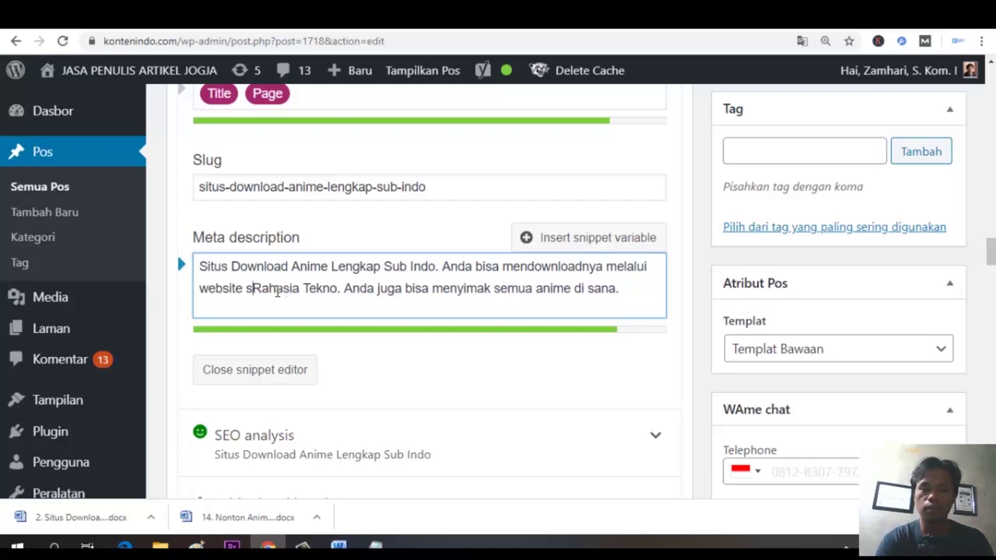
pyautogui.write('alah sa')
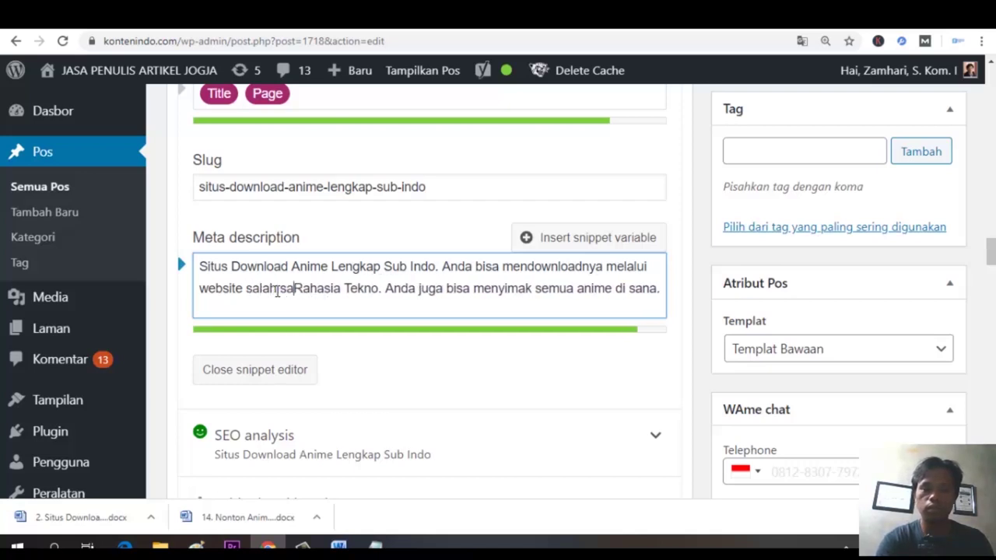
pyautogui.write('tunya')
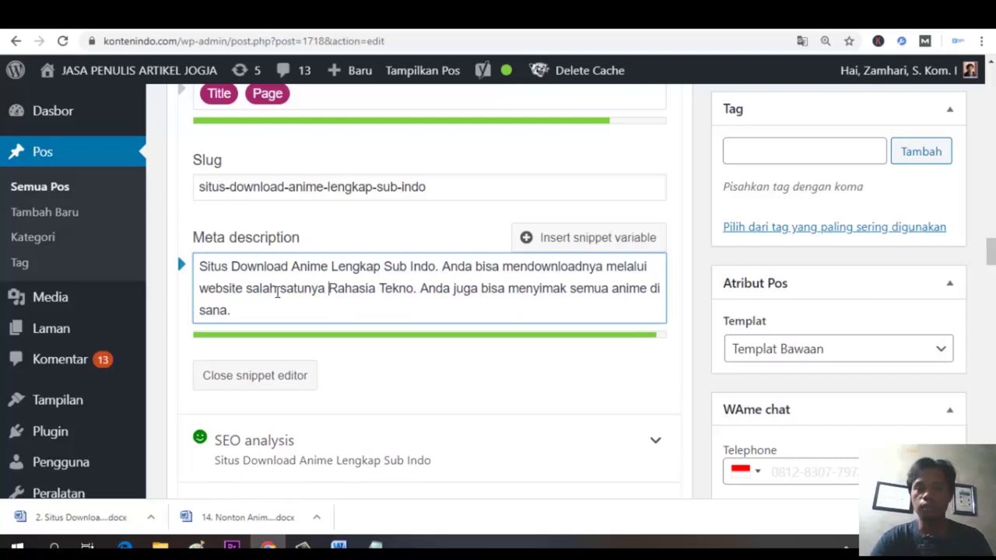
# Check the reworded meta description in the Google preview against the focus keyphrase and the article's closing paragraph.
pyautogui.scroll(-1, 278, 294)
pyautogui.scroll(5, 285, 304)
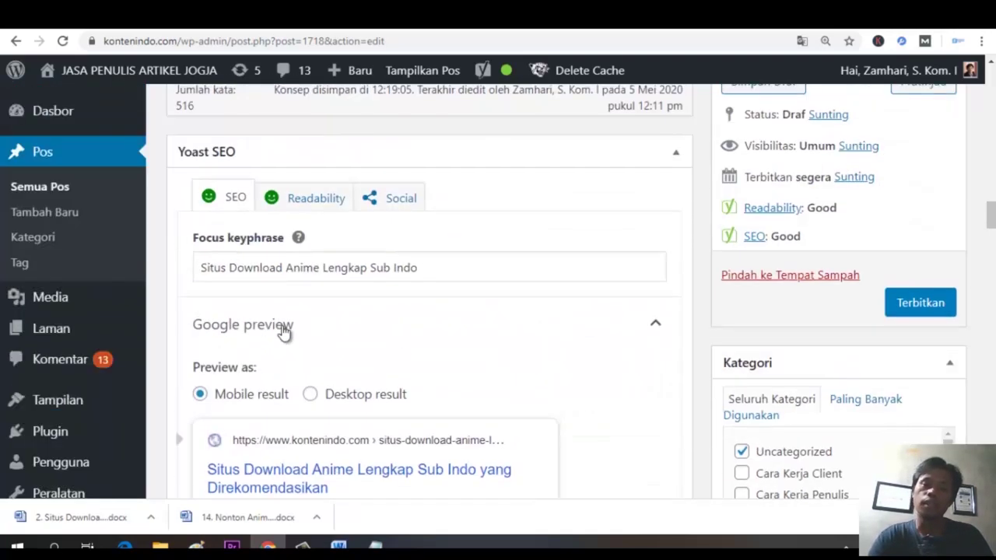
pyautogui.scroll(-7, 284, 330)
pyautogui.scroll(9, 283, 393)
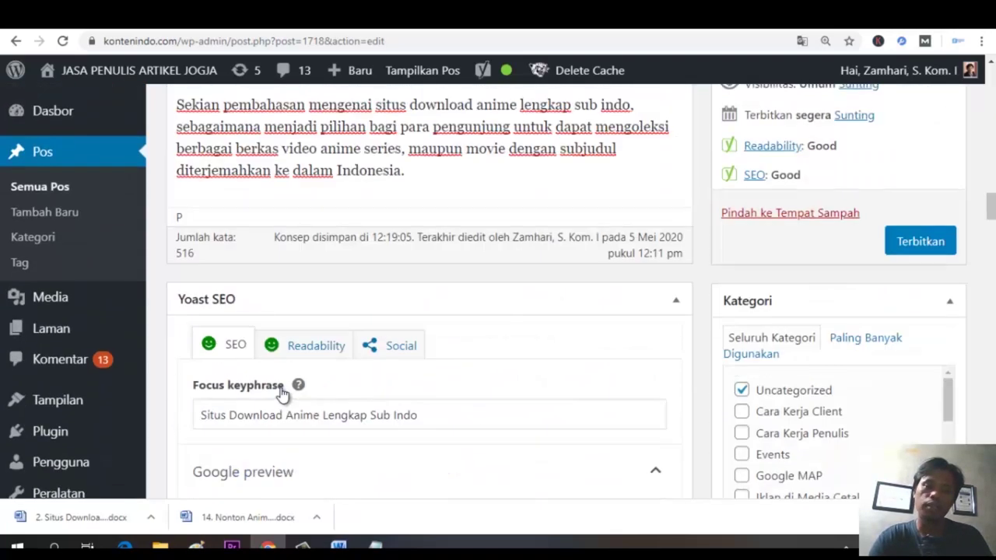
pyautogui.scroll(3, 281, 394)
pyautogui.scroll(-7, 317, 322)
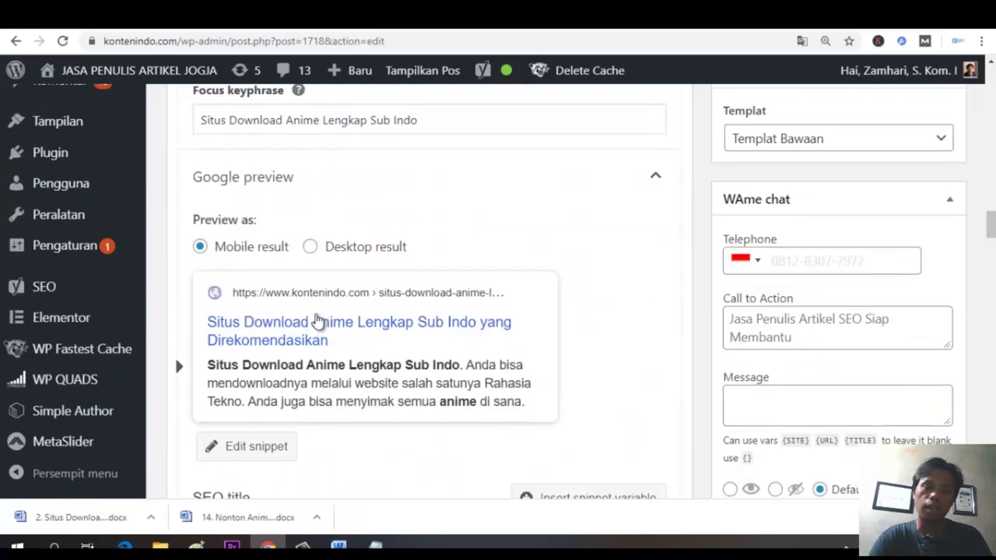
pyautogui.scroll(-6, 318, 321)
pyautogui.scroll(-3, 318, 320)
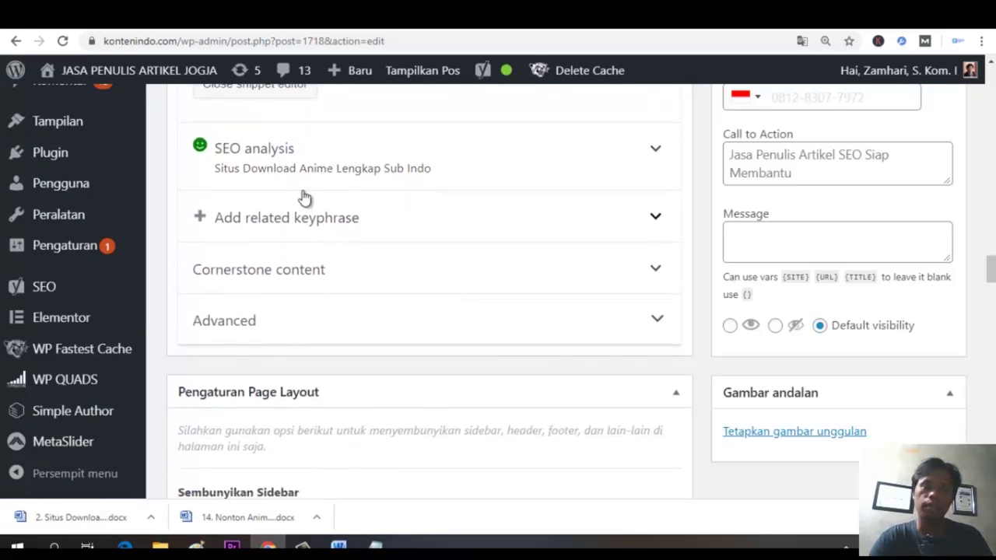
# Expand the SEO analysis and compare its internal link, subheading and image alt problems with the article's headings and body.
pyautogui.click(335, 169)
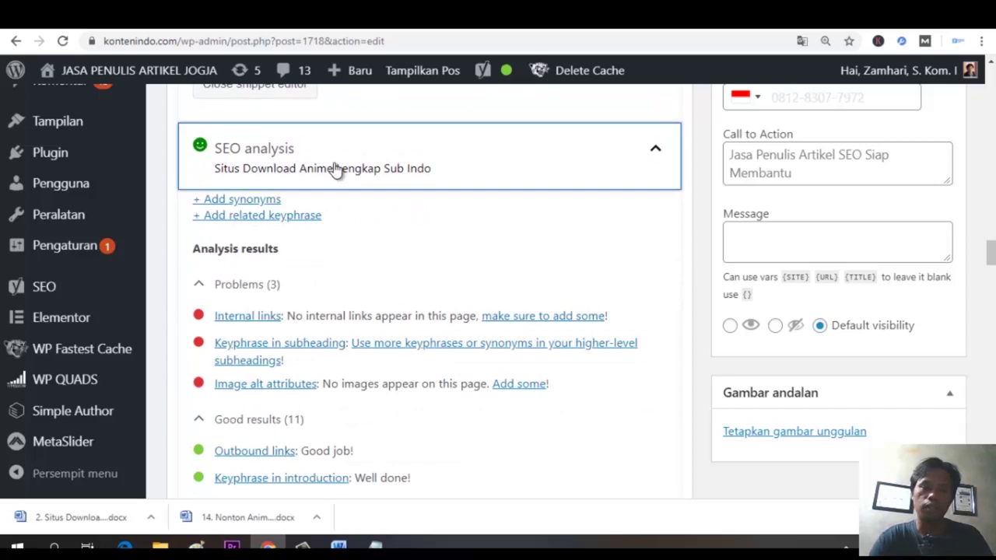
pyautogui.scroll(-1, 335, 168)
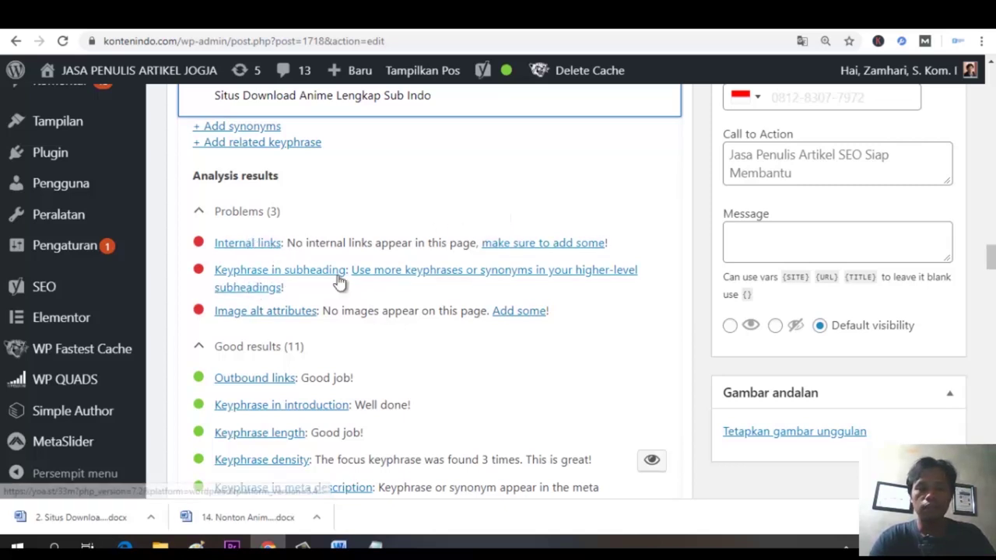
pyautogui.scroll(15, 469, 301)
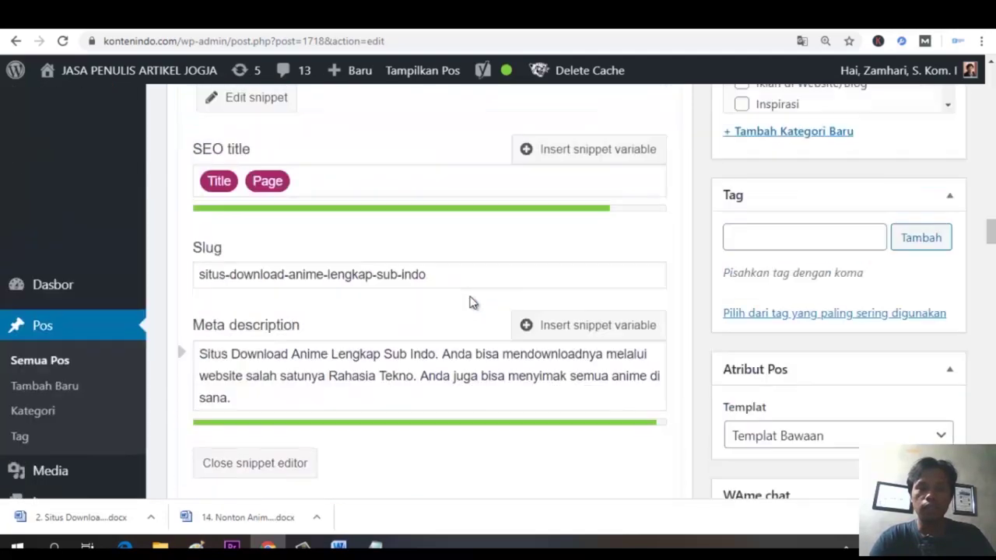
pyautogui.scroll(-6, 356, 308)
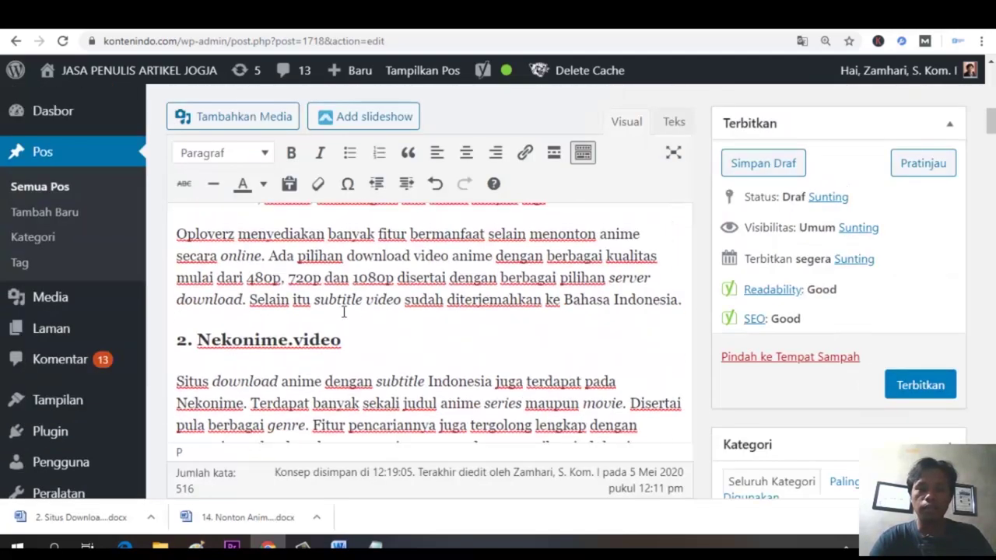
pyautogui.scroll(-15, 326, 300)
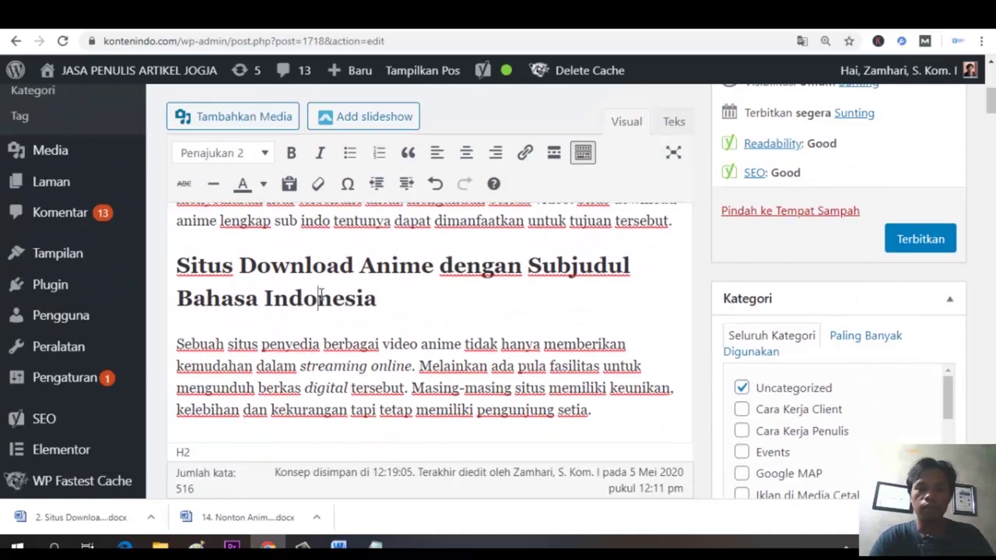
pyautogui.scroll(-8, 325, 309)
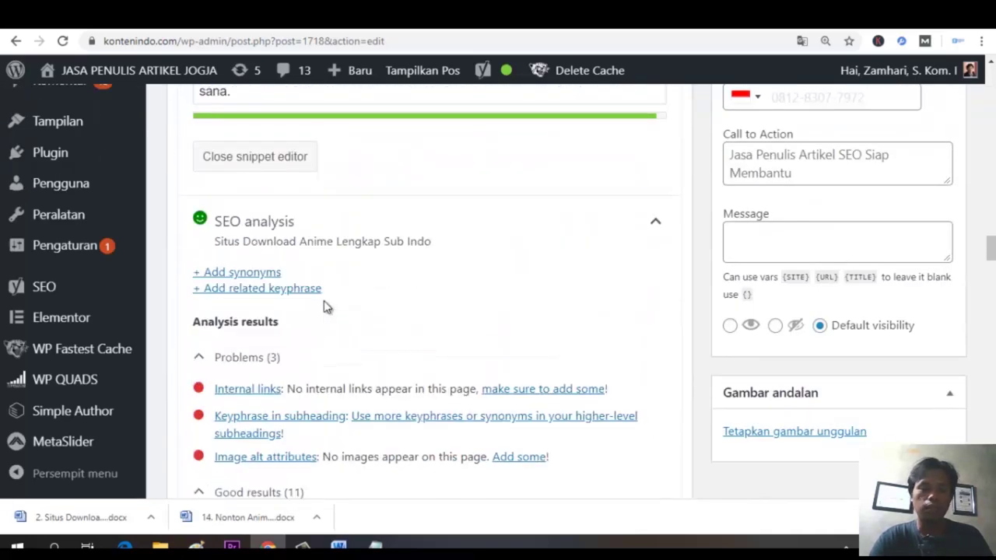
pyautogui.scroll(-2, 325, 307)
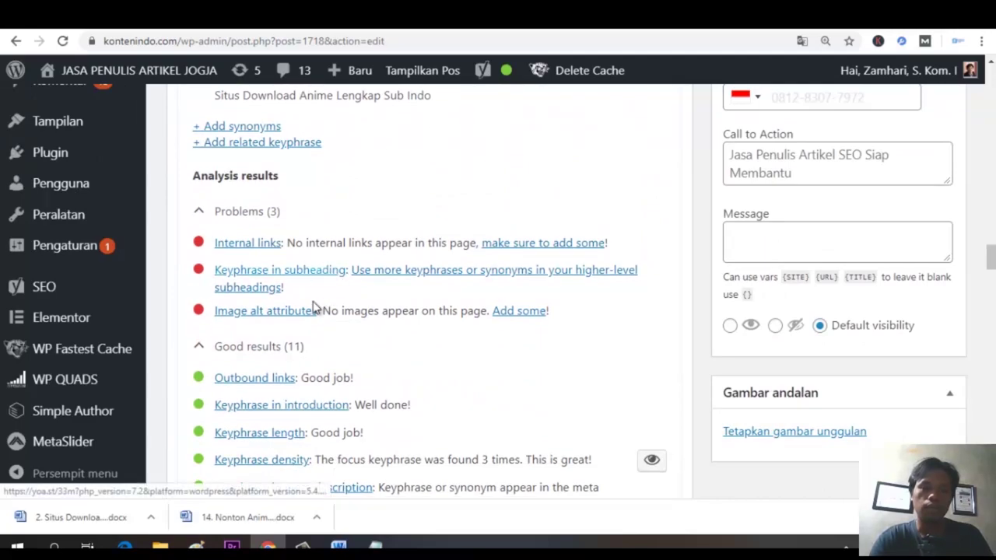
pyautogui.scroll(15, 389, 303)
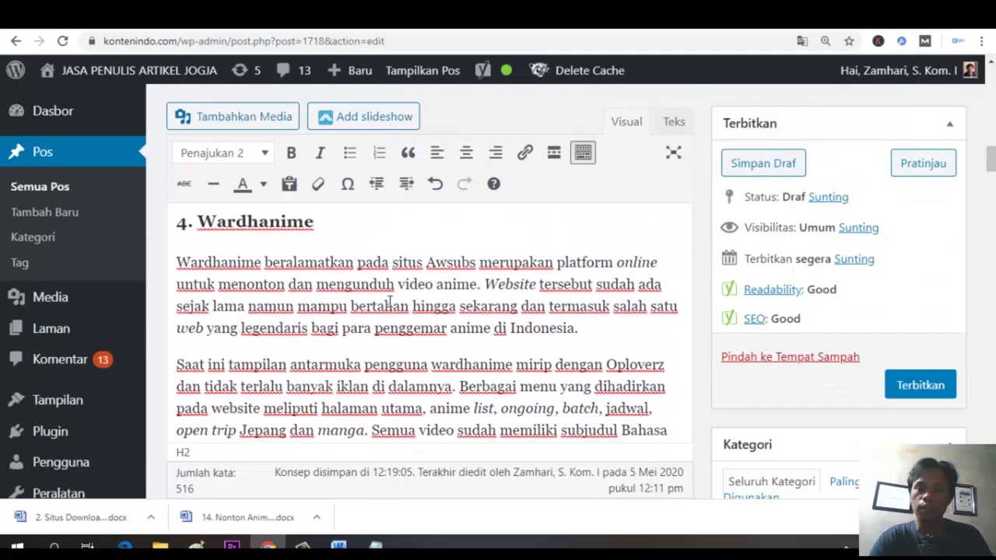
pyautogui.scroll(-3, 389, 301)
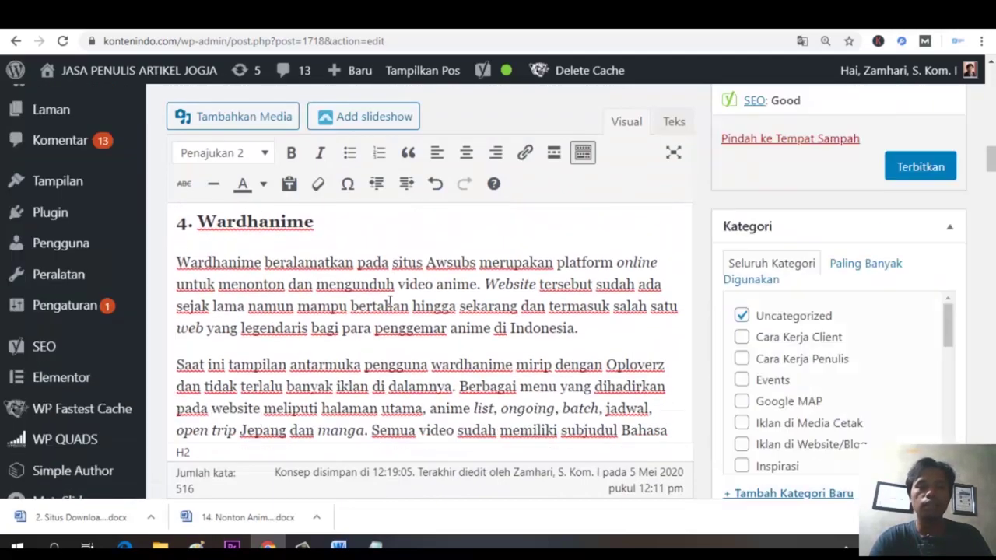
pyautogui.scroll(3, 389, 301)
pyautogui.scroll(-15, 389, 301)
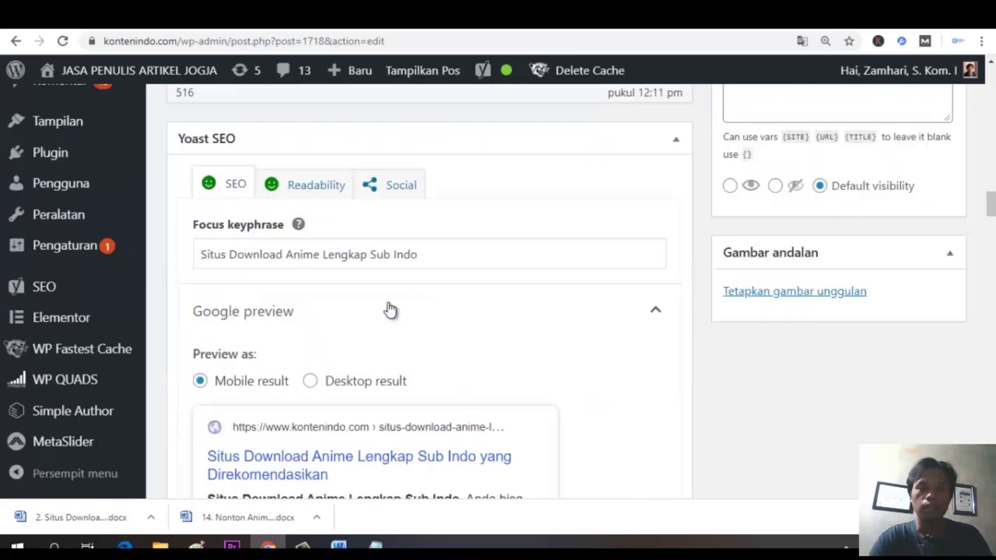
pyautogui.scroll(-5, 389, 301)
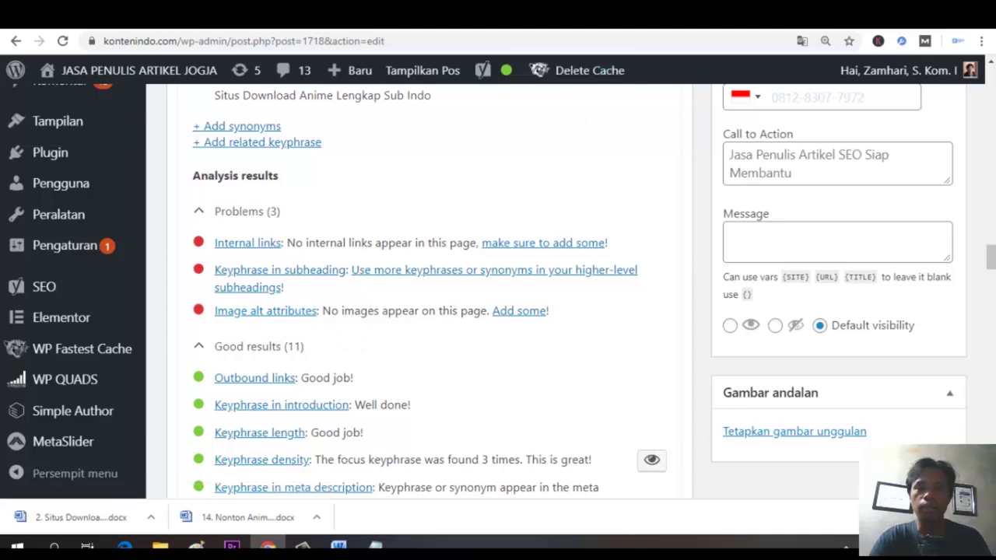
# Switch to the browser tab with the Google results and open pixabay.com there.
pyautogui.hotkey('ctrl', 'Tab')
pyautogui.click(411, 43)
pyautogui.write('pix')
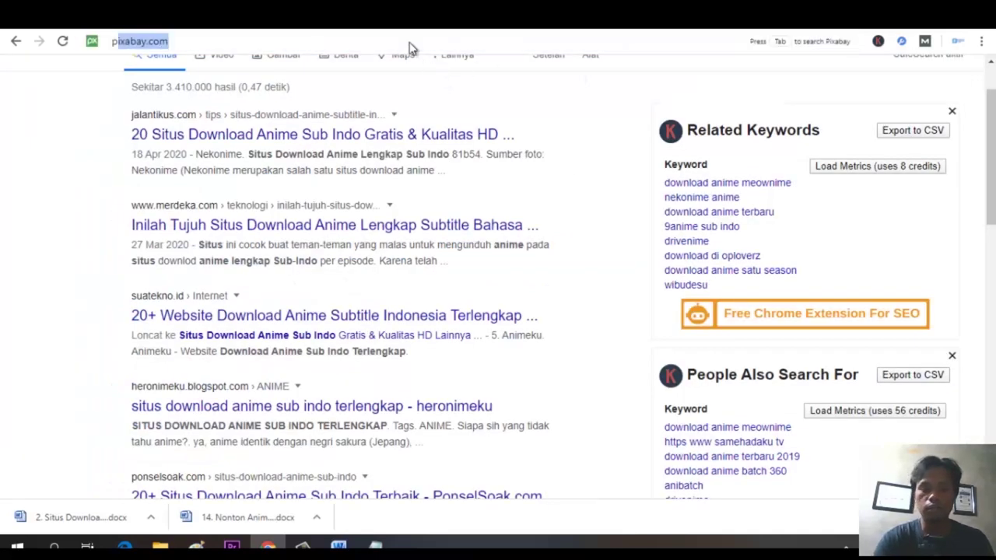
pyautogui.write('abay')
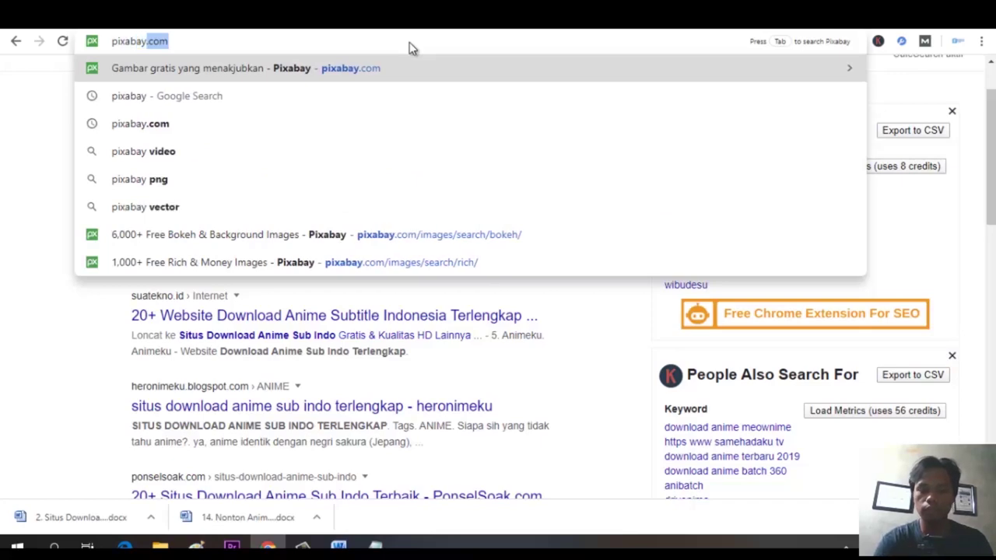
pyautogui.press('Return')
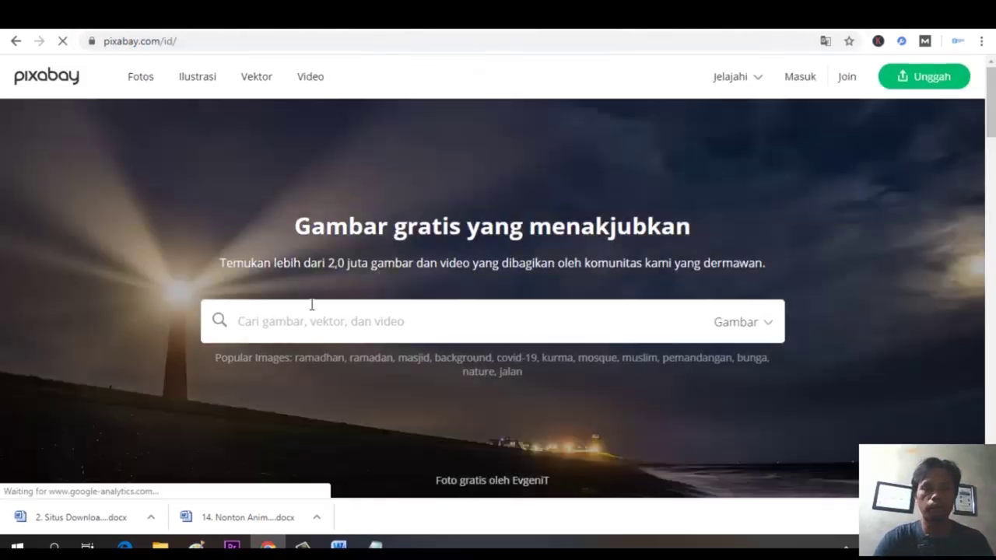
# Search Pixabay for "anime" images and browse the results.
pyautogui.click(310, 305)
pyautogui.write('anime')
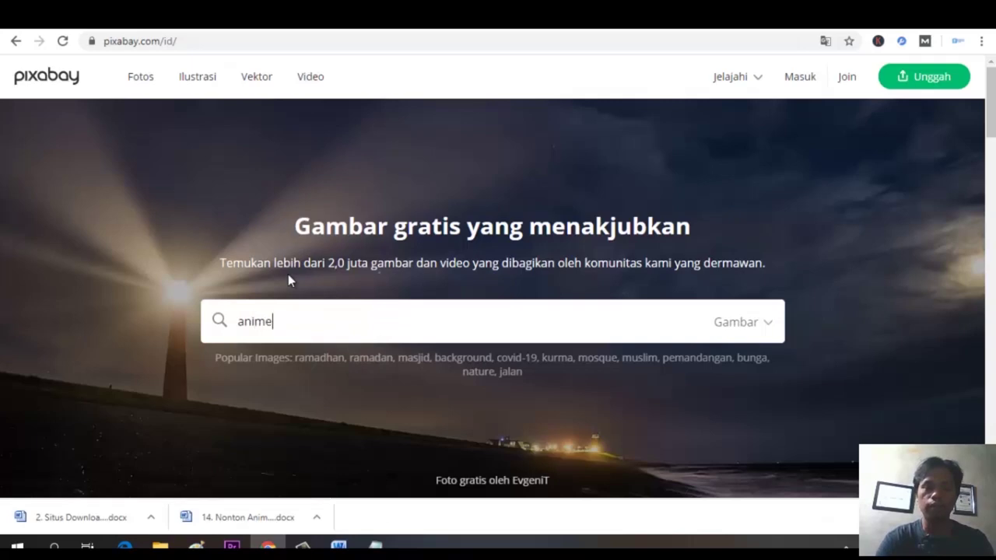
pyautogui.press('Return')
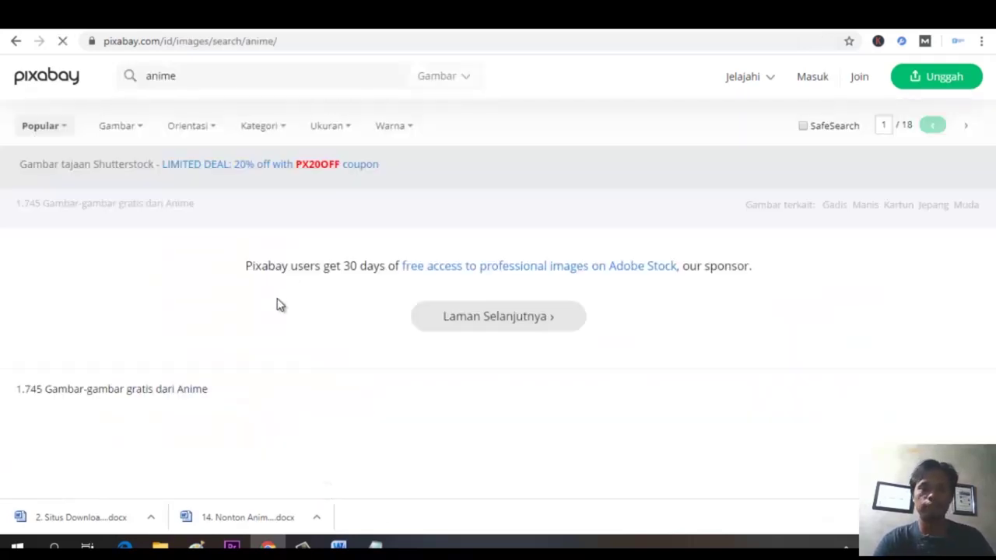
pyautogui.scroll(-5, 277, 309)
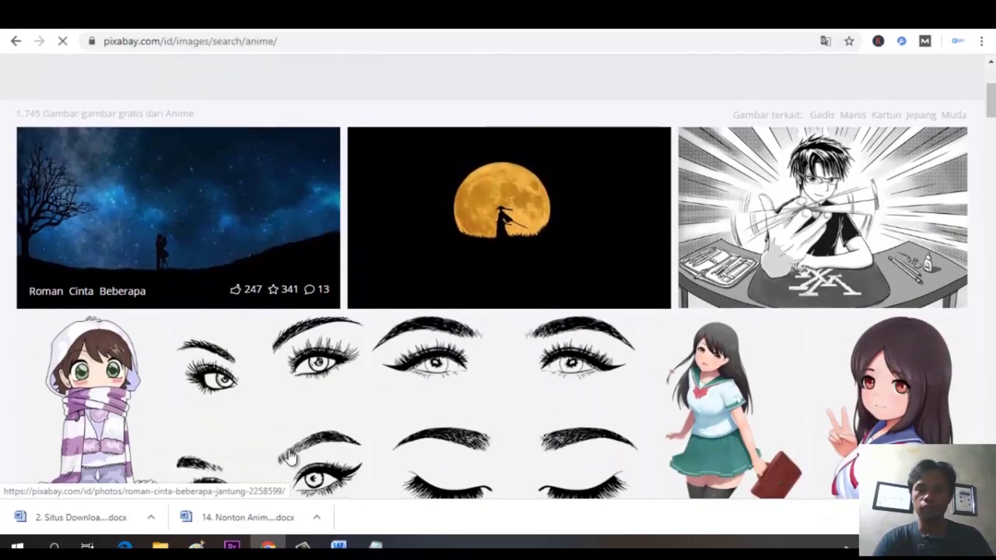
# Open the Pixabay photo of the samurai silhouetted against the full moon and open its image file in a new tab.
pyautogui.click(484, 233)
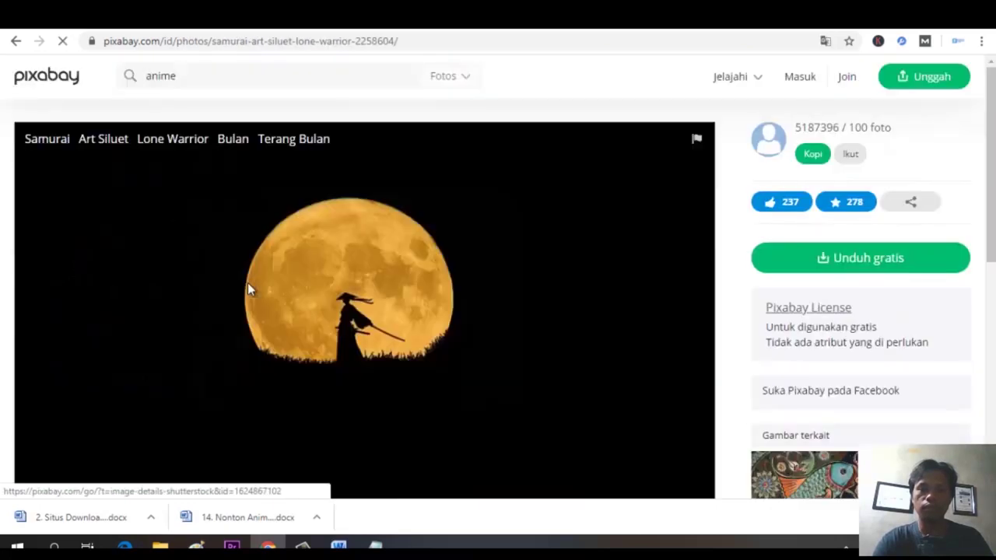
pyautogui.rightClick(248, 289)
pyautogui.click(284, 295)
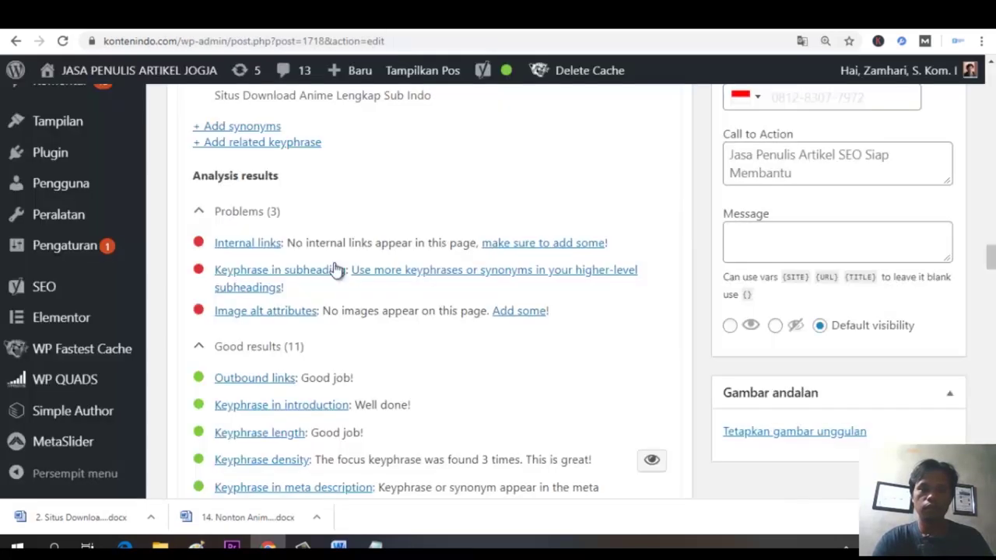
# Copy "Situs Download Anime Lengkap Sub Indo" from the WordPress post title and return to the tab with the samurai image.
pyautogui.scroll(15, 336, 280)
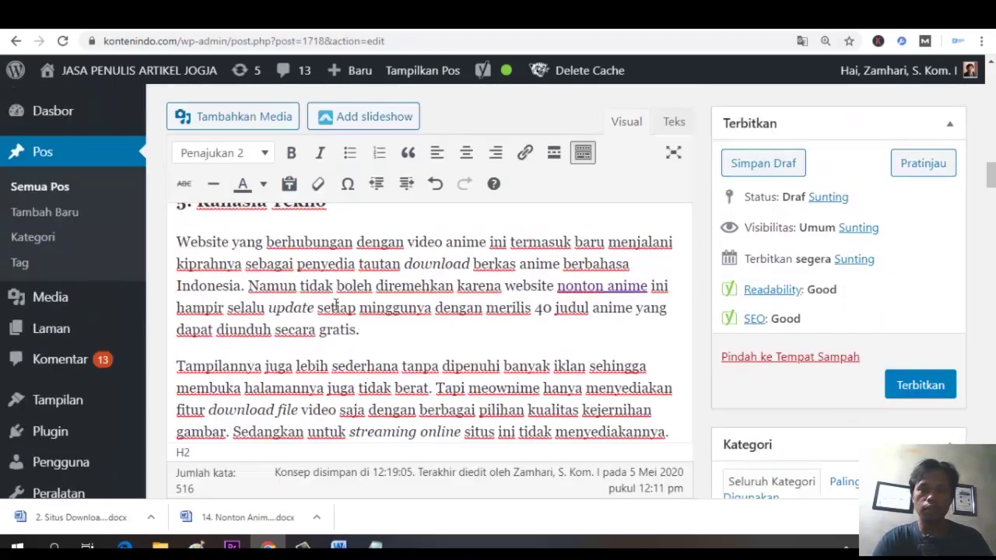
pyautogui.scroll(5, 337, 304)
pyautogui.scroll(3, 336, 305)
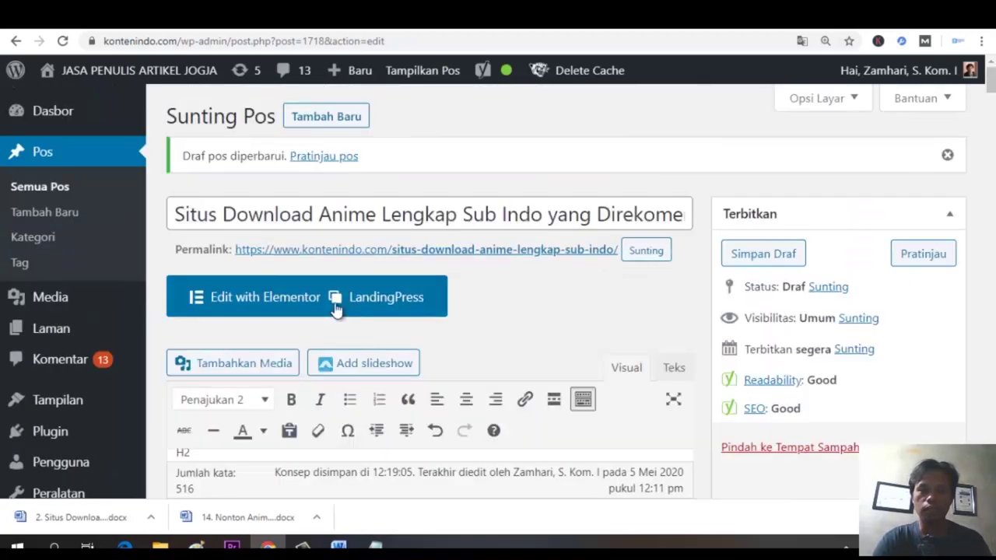
pyautogui.moveTo(542, 216); pyautogui.dragTo(181, 243)
pyautogui.hotkey('ctrl', 'c')
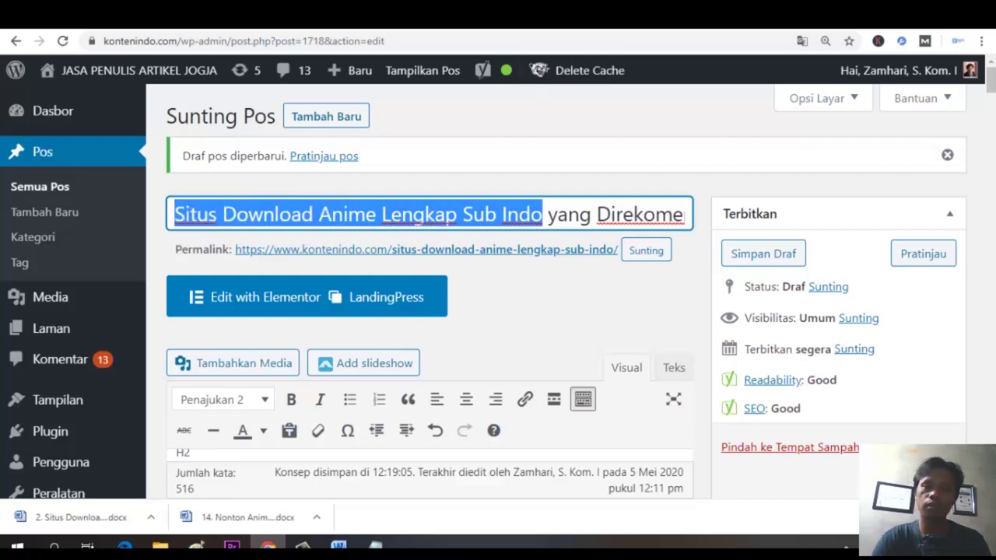
pyautogui.hotkey('ctrl', 'Tab')
pyautogui.rightClick(372, 199)
pyautogui.click(398, 226)
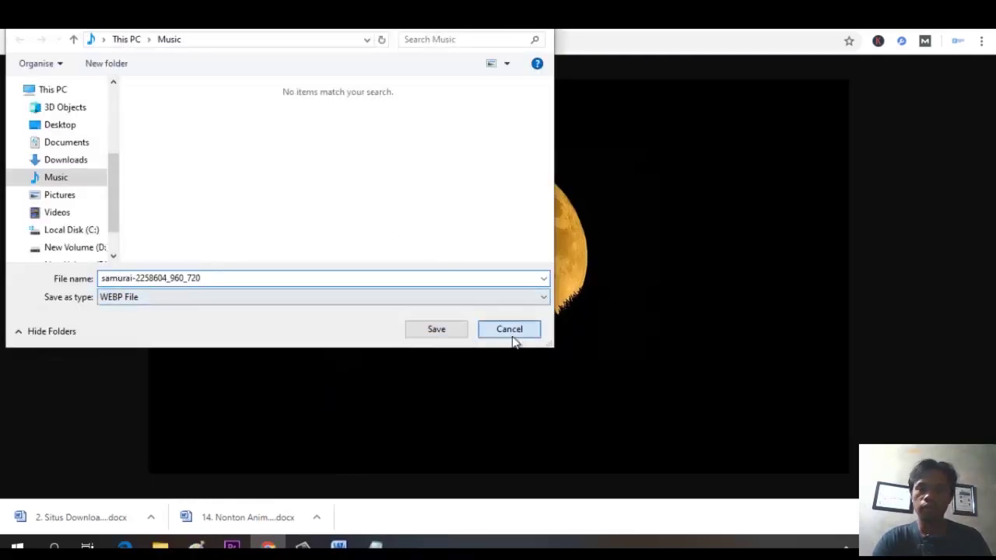
pyautogui.click(513, 339)
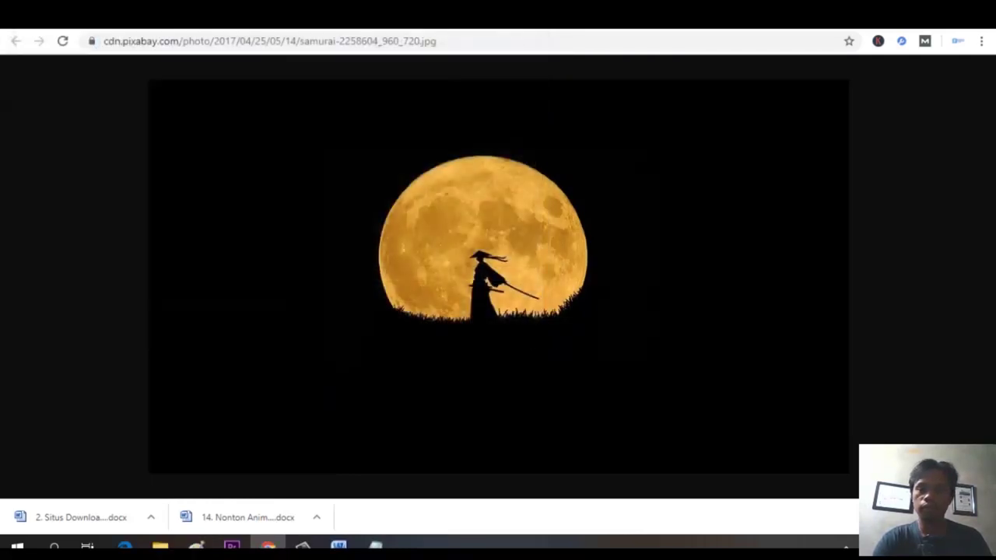
# Capture about 944x525 pixels of the samurai image, save it as PNG "Situs Download Anime Lengkap Sub Indo" in Music, and close the image tab.
pyautogui.press('Print')
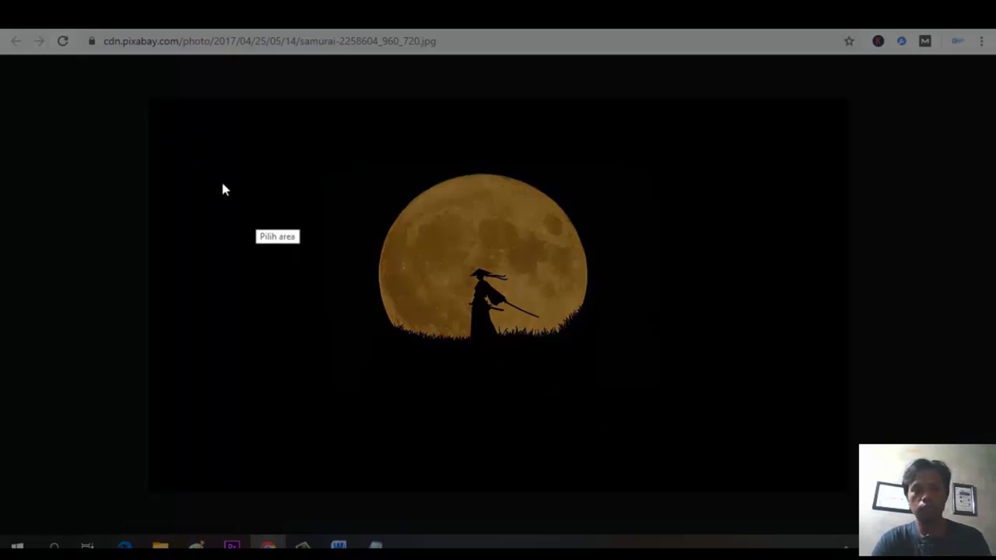
pyautogui.moveTo(155, 103); pyautogui.dragTo(842, 486)
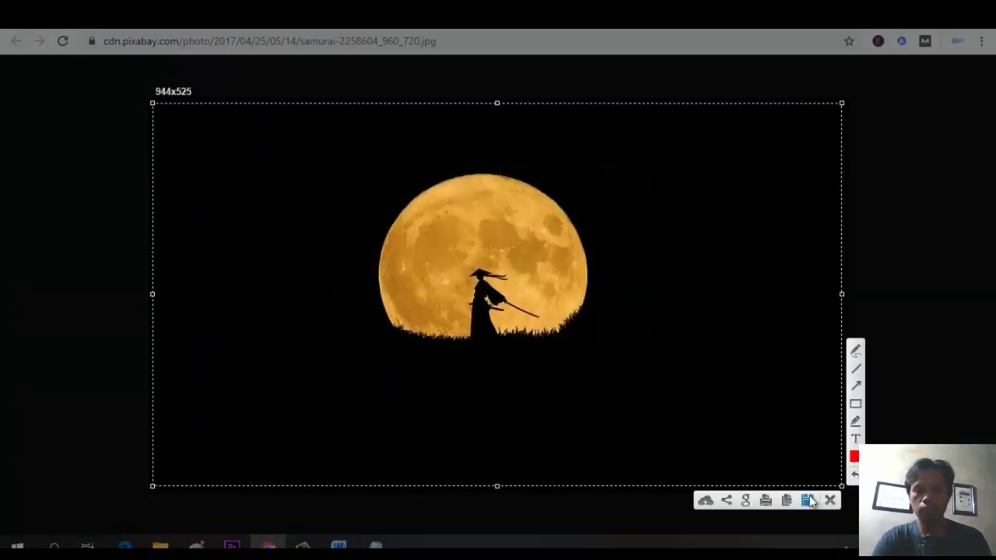
pyautogui.click(815, 501)
pyautogui.hotkey('ctrl', 'v')
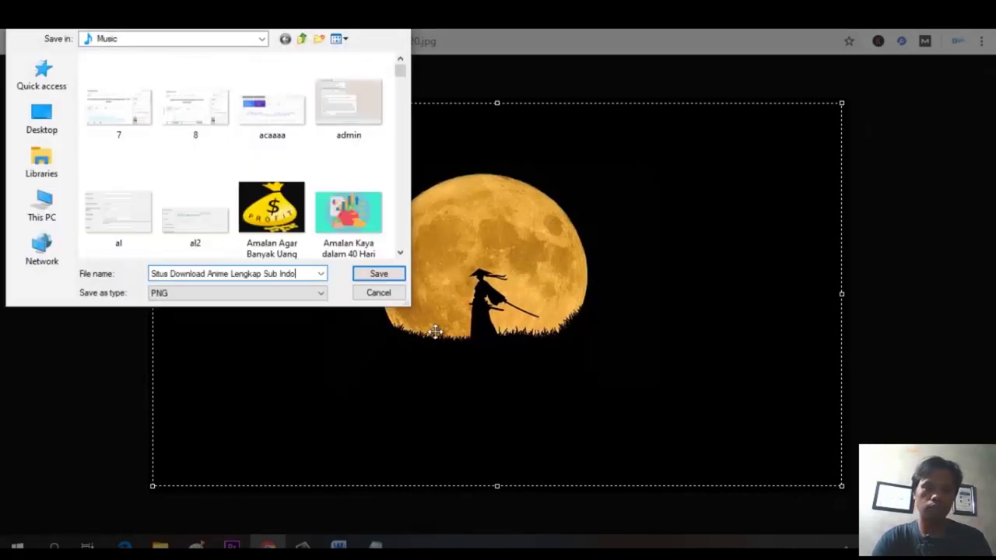
pyautogui.click(378, 273)
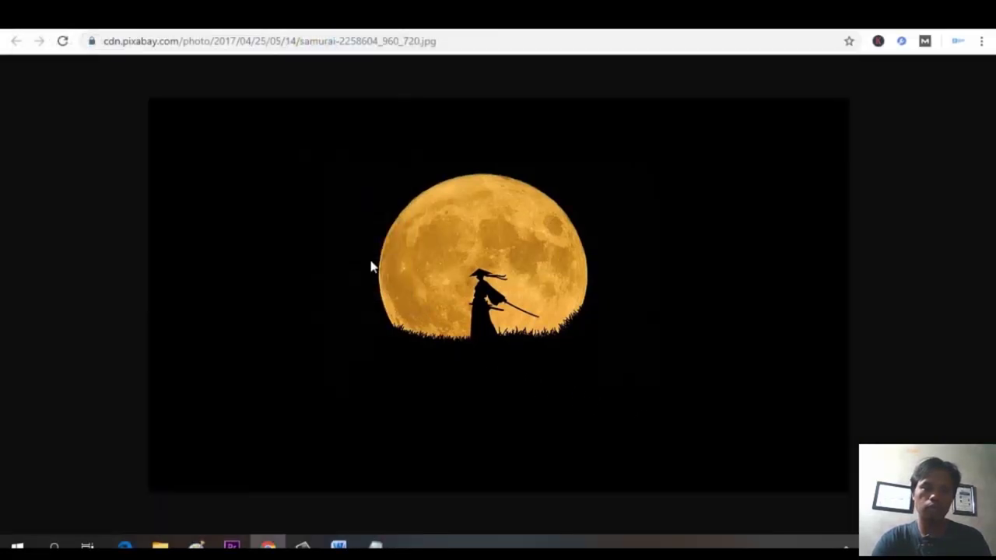
pyautogui.hotkey('ctrl', 'w')
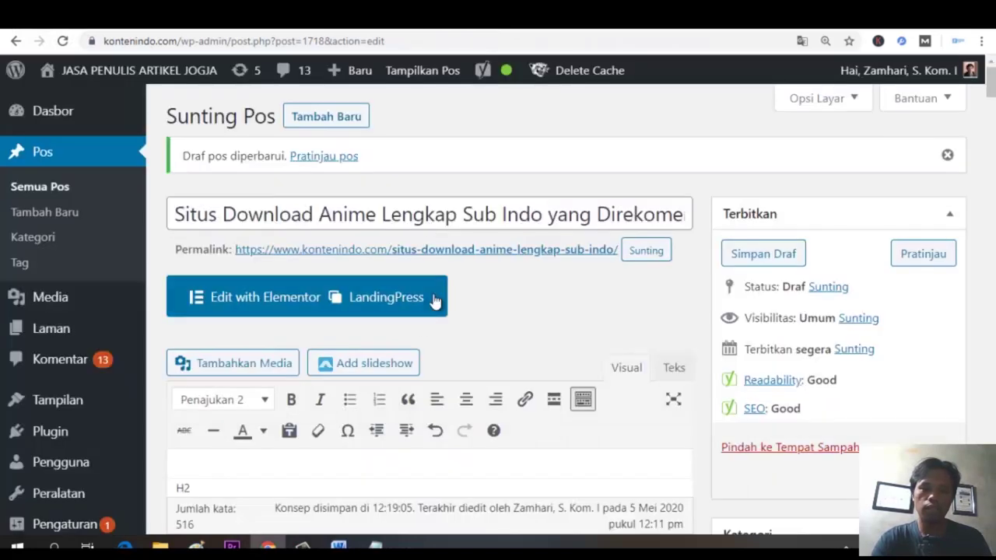
# Place the cursor in the empty paragraph above the article's introduction and start choosing a media file to upload.
pyautogui.scroll(-1, 267, 392)
pyautogui.click(253, 393)
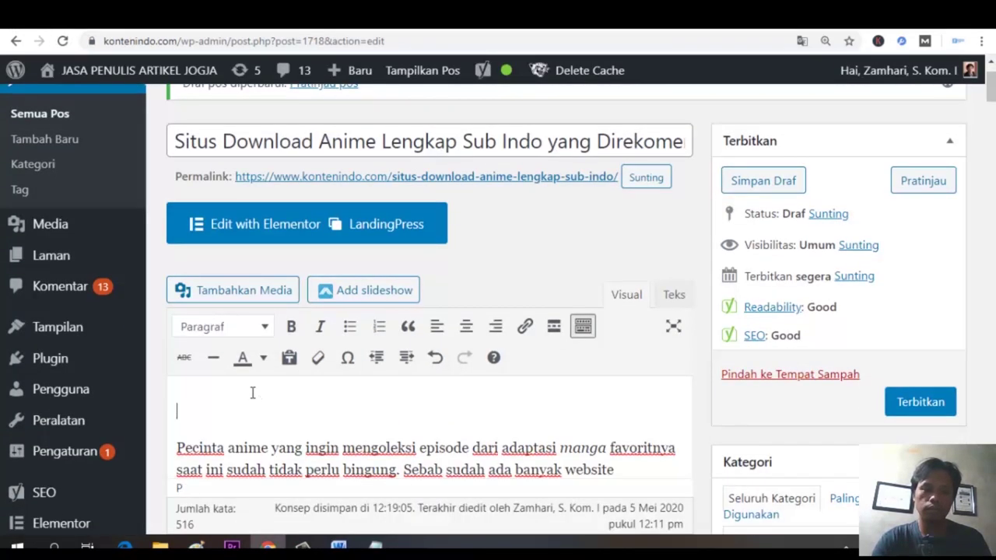
pyautogui.click(235, 288)
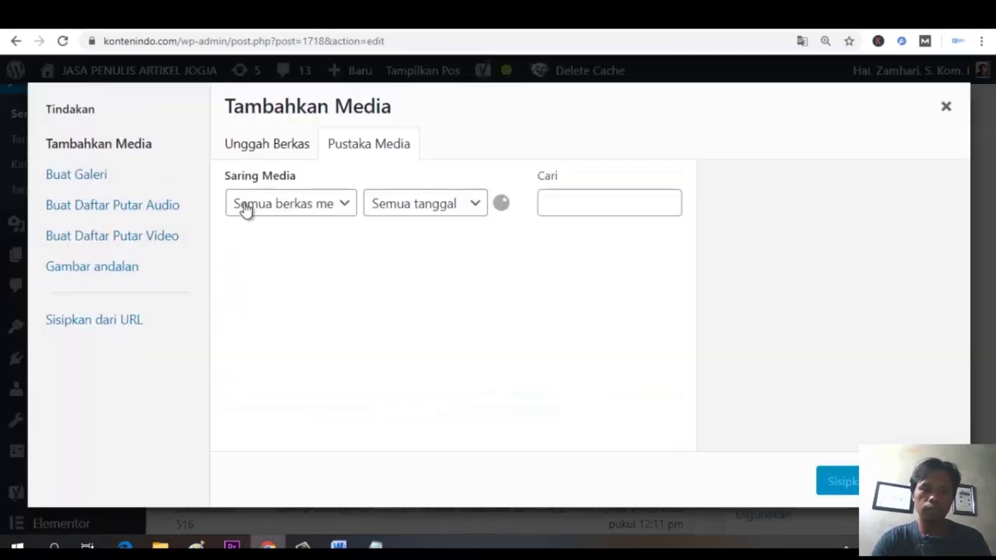
pyautogui.click(280, 148)
pyautogui.click(570, 345)
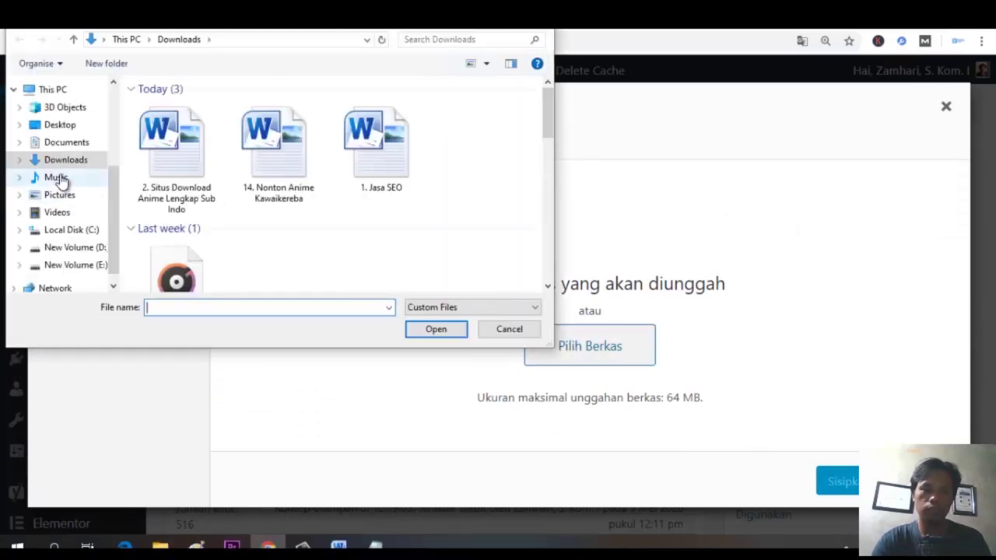
# Search the Music folder for "Situs Download Anime Lengkap" and look through its files for the saved image.
pyautogui.click(61, 178)
pyautogui.click(467, 40)
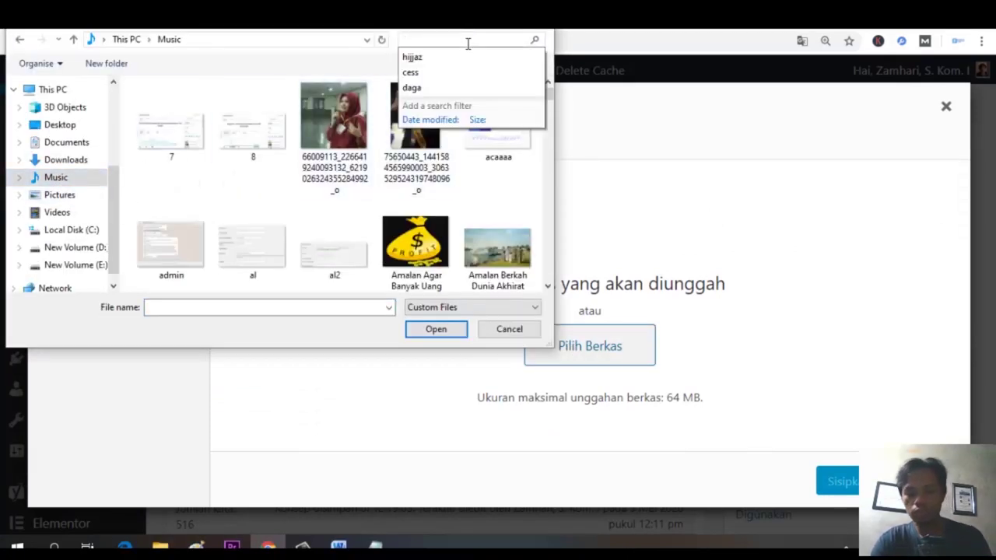
pyautogui.write('Situs Download Anime Lengkap')
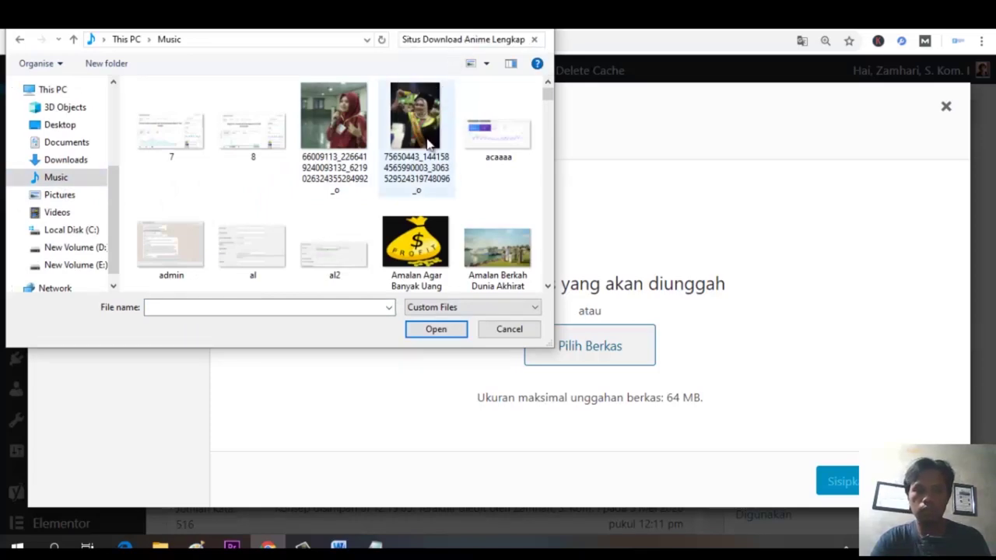
pyautogui.scroll(-5, 350, 159)
pyautogui.scroll(5, 351, 160)
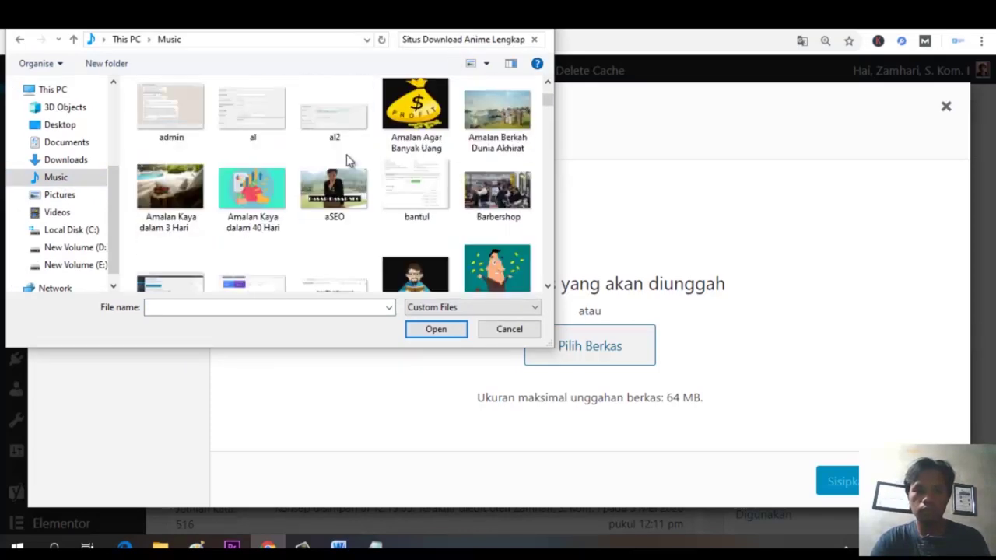
pyautogui.scroll(-15, 350, 160)
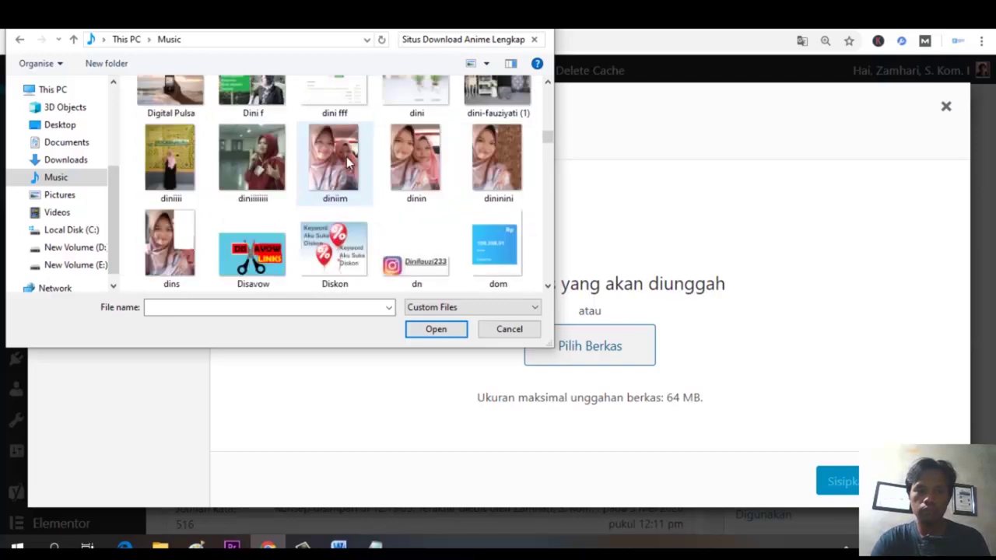
pyautogui.scroll(-12, 347, 162)
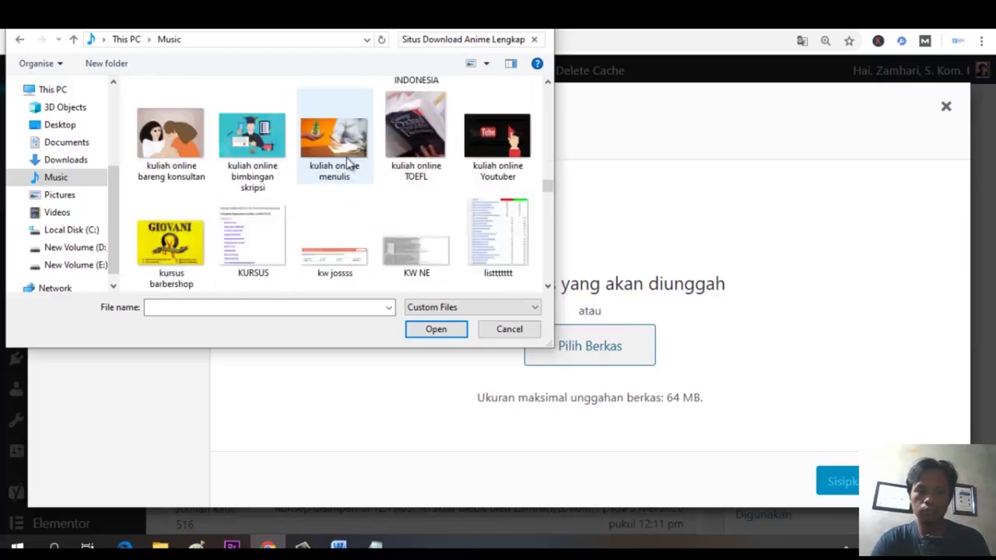
pyautogui.scroll(-6, 346, 162)
pyautogui.scroll(-15, 348, 162)
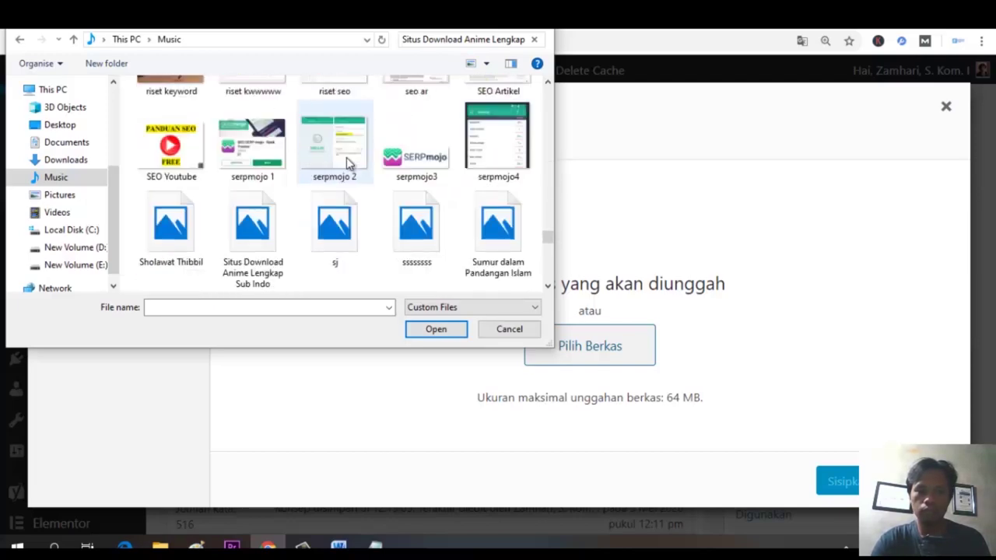
pyautogui.scroll(-2, 347, 161)
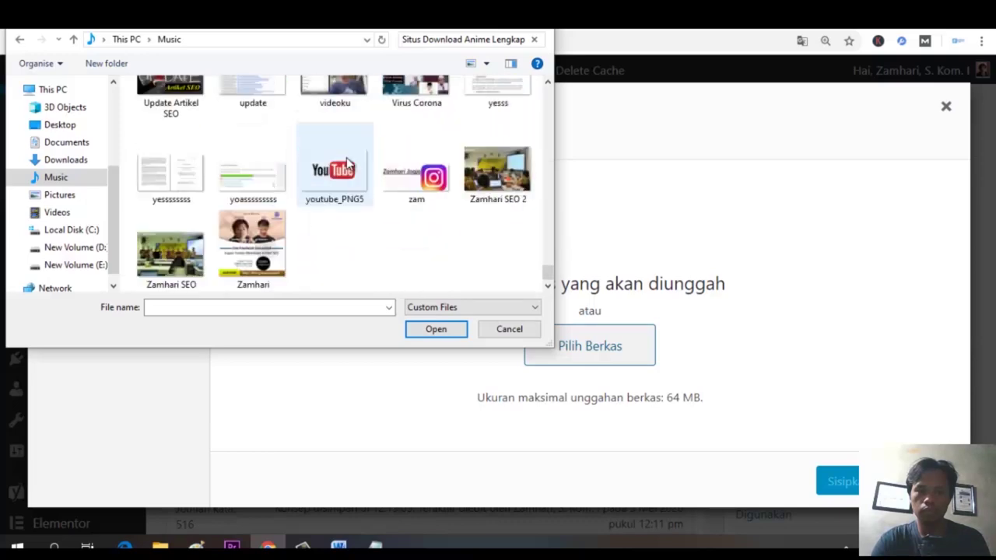
pyautogui.scroll(20, 347, 165)
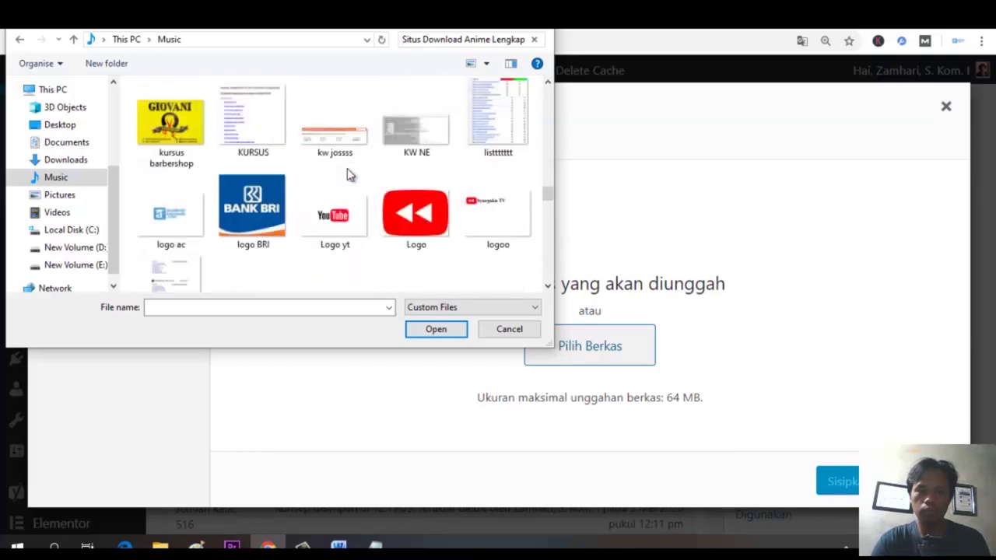
pyautogui.scroll(8, 349, 174)
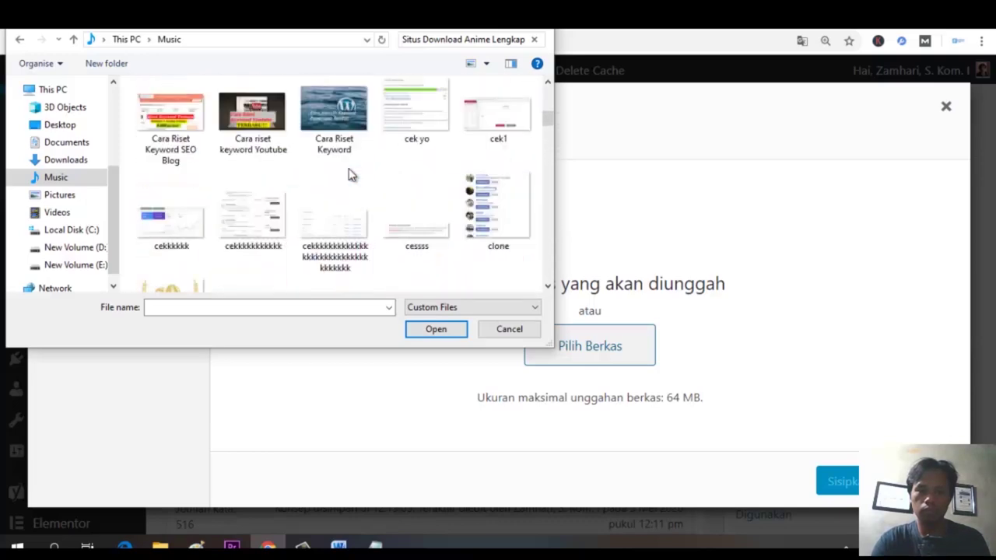
# Search the Music folder for "anime" and look through the Pictures folder for the saved image.
pyautogui.doubleClick(430, 39)
pyautogui.hotkey('ctrl', 'a')
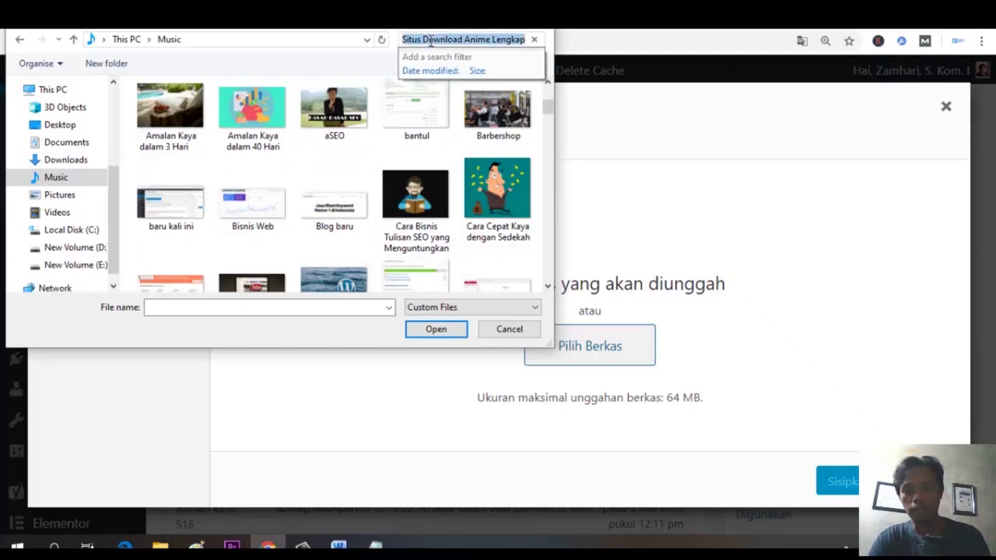
pyautogui.write('ani')
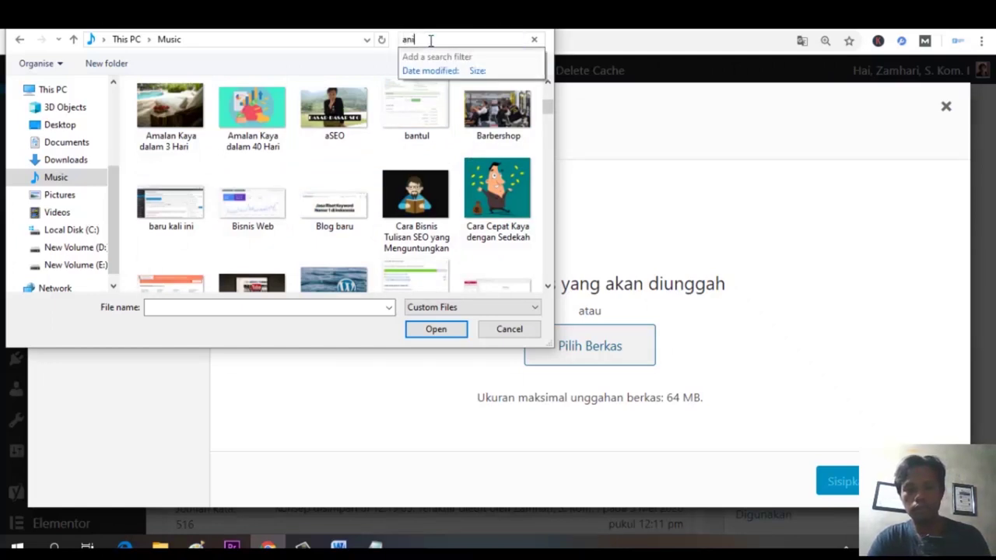
pyautogui.write('me')
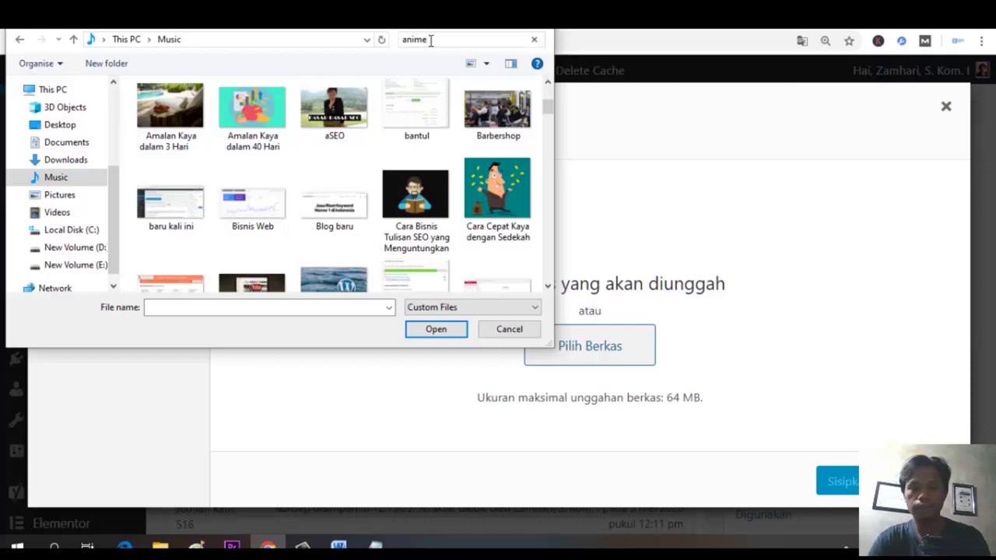
pyautogui.click(60, 195)
pyautogui.scroll(-3, 427, 154)
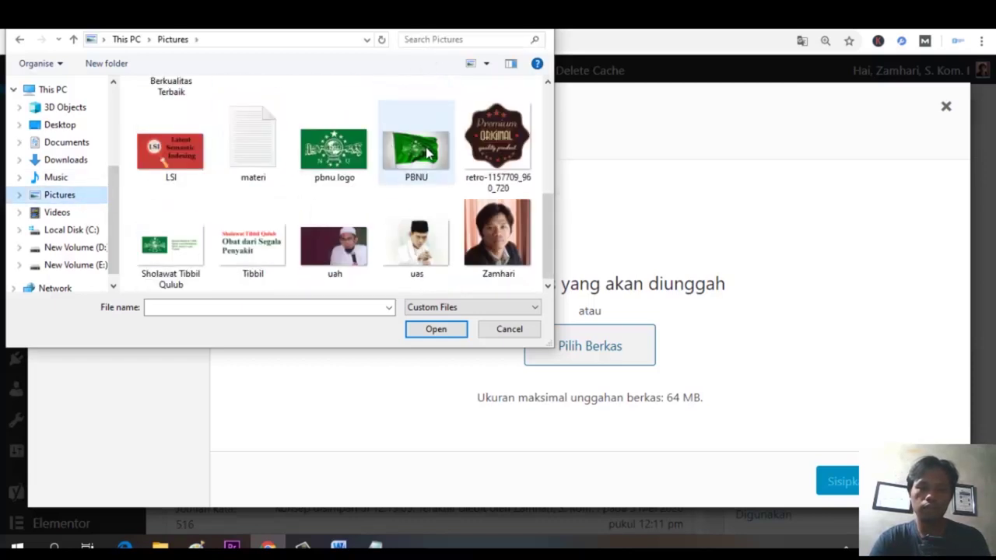
pyautogui.scroll(5, 427, 153)
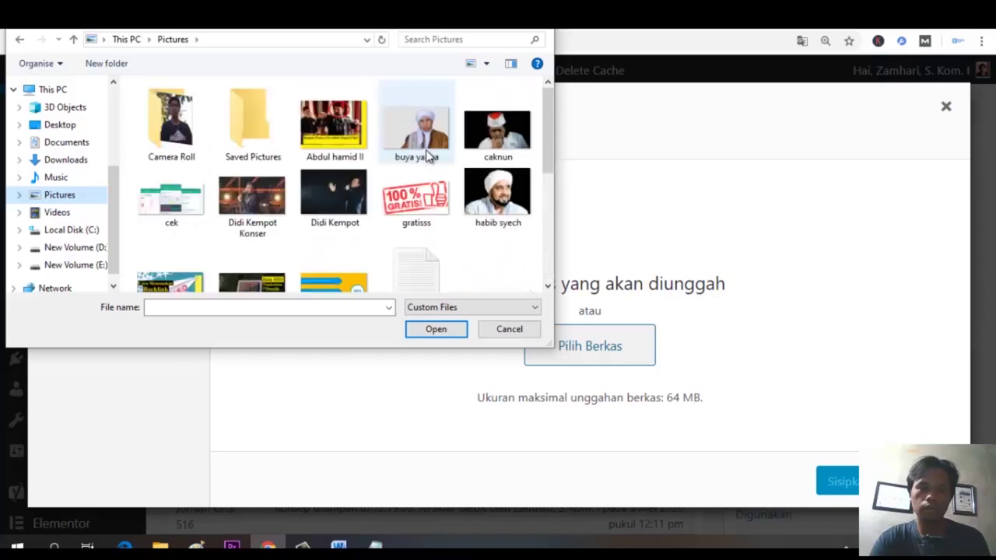
pyautogui.scroll(-5, 427, 153)
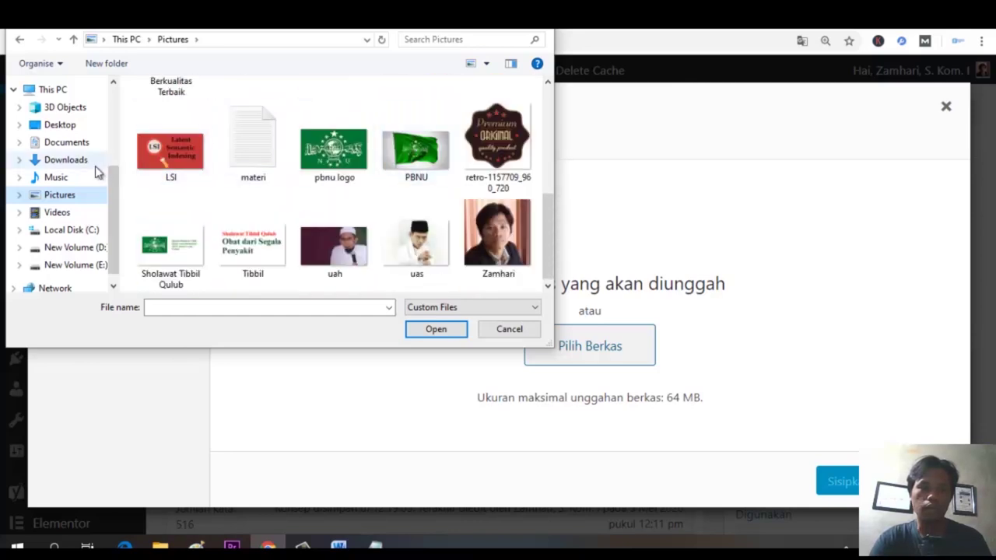
# Upload the "Situs Download Anime Lengkap Sub Indo" image from the Music folder to the media library.
pyautogui.click(58, 179)
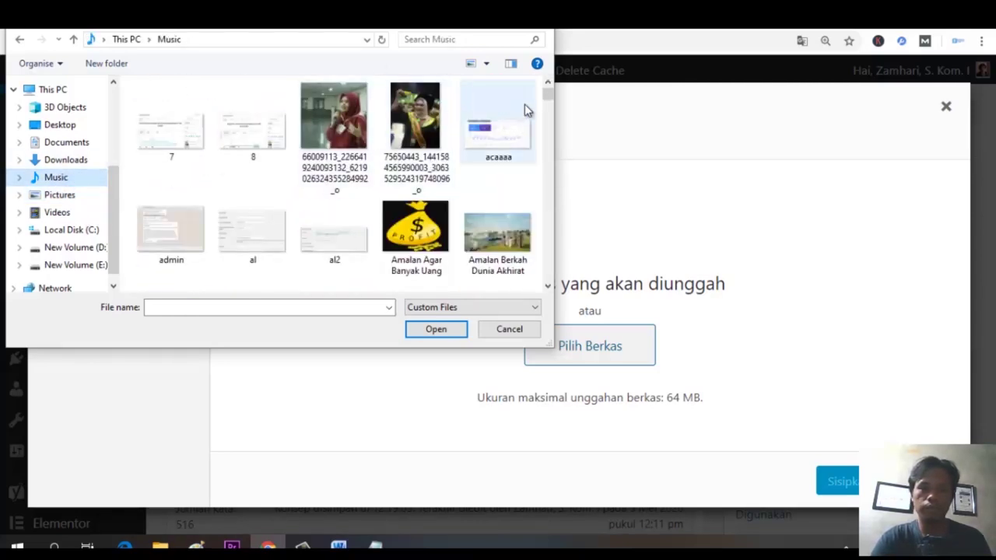
pyautogui.moveTo(548, 95); pyautogui.dragTo(549, 245)
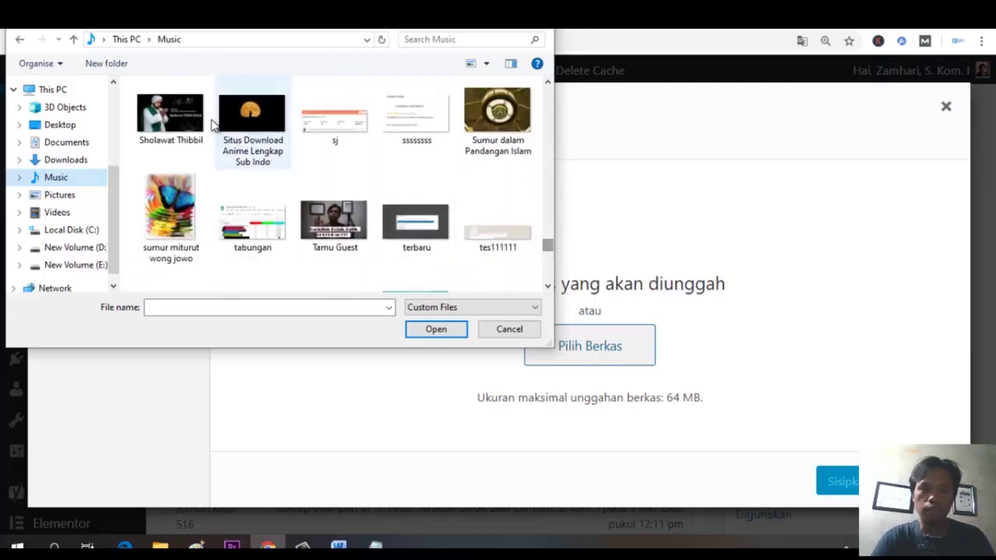
pyautogui.click(169, 117)
pyautogui.click(251, 116)
pyautogui.click(438, 330)
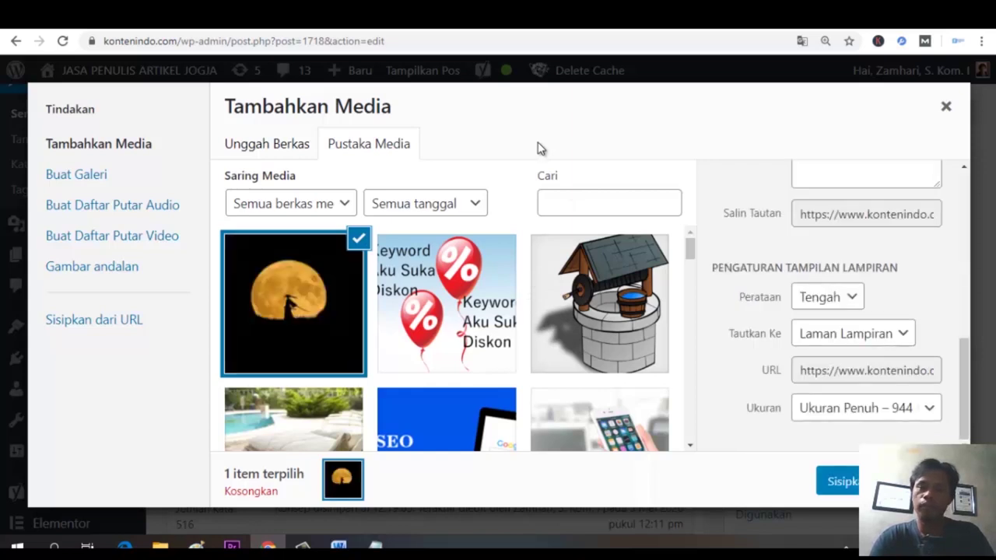
# Set the uploaded image's alt text to "Situs Download Anime Lengkap Sub Indo".
pyautogui.scroll(4, 840, 264)
pyautogui.scroll(3, 839, 264)
pyautogui.scroll(-2, 838, 262)
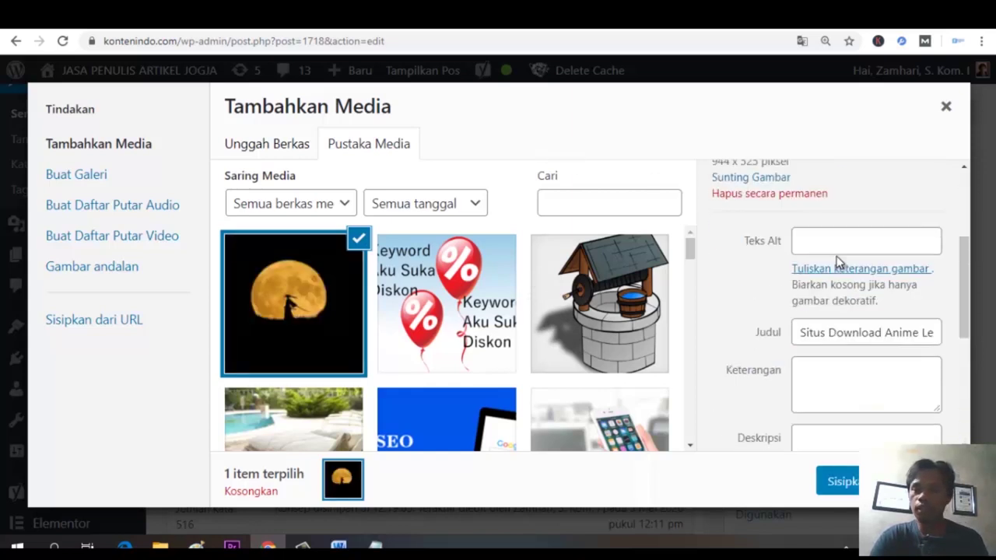
pyautogui.click(835, 245)
pyautogui.hotkey('ctrl', 'v')
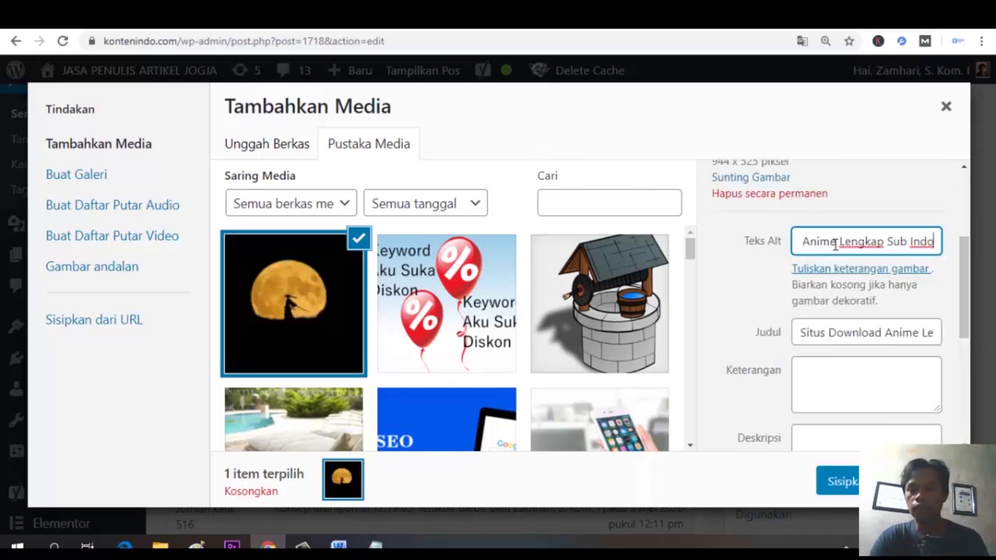
# Set the uploaded image's caption and description to "Situs Download Anime Lengkap Sub Indo".
pyautogui.scroll(-1, 853, 316)
pyautogui.click(841, 292)
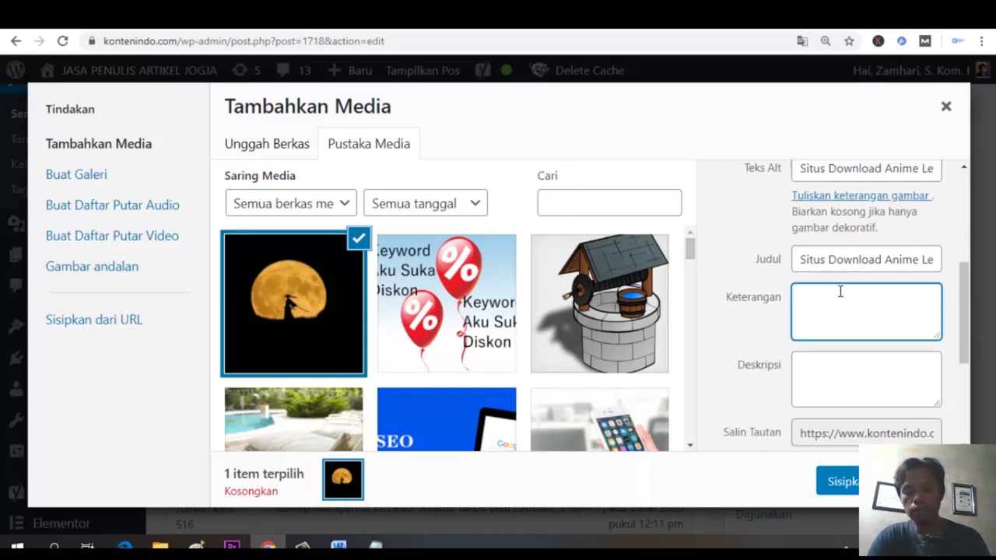
pyautogui.write('Situs Download Anime Lengkap Sub Indo')
pyautogui.click(846, 366)
pyautogui.write('Situs Download Anime Lengkap Sub Indo')
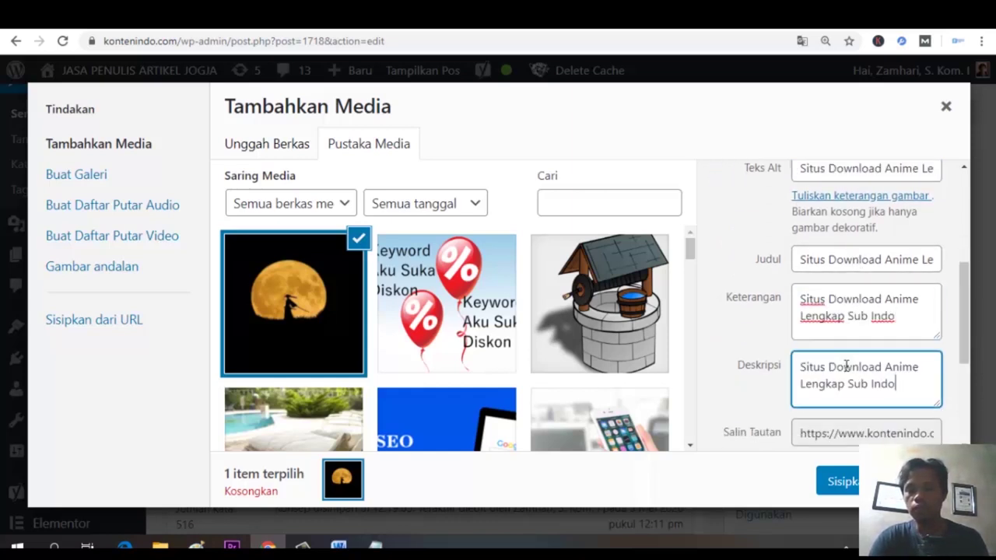
# Choose Laman Lampiran as the link target in the image's attachment display settings.
pyautogui.scroll(-3, 848, 364)
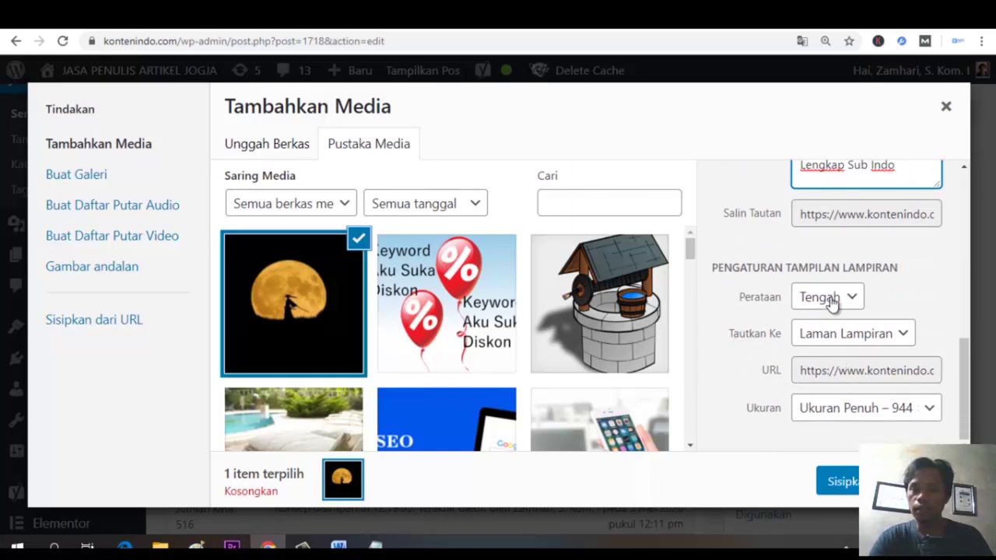
pyautogui.click(899, 334)
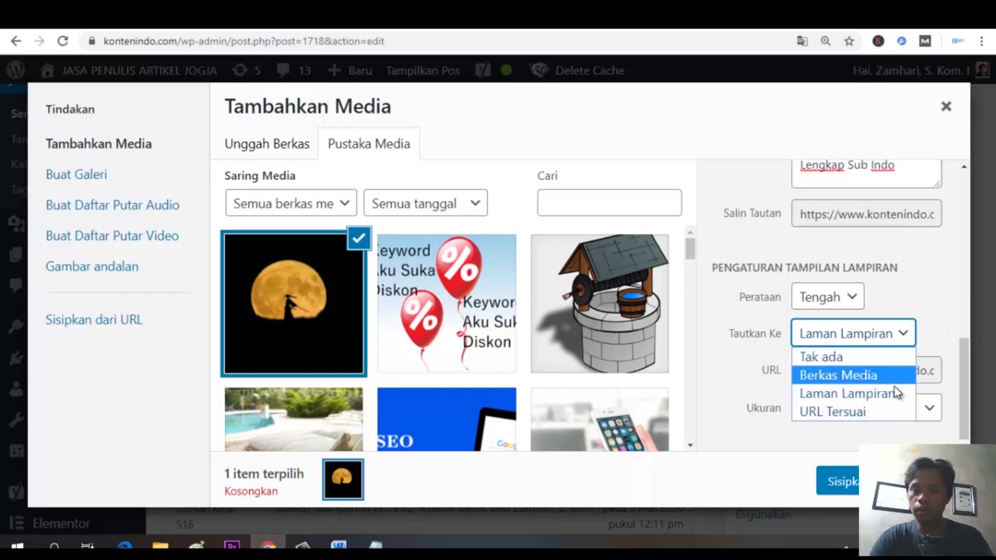
pyautogui.click(889, 393)
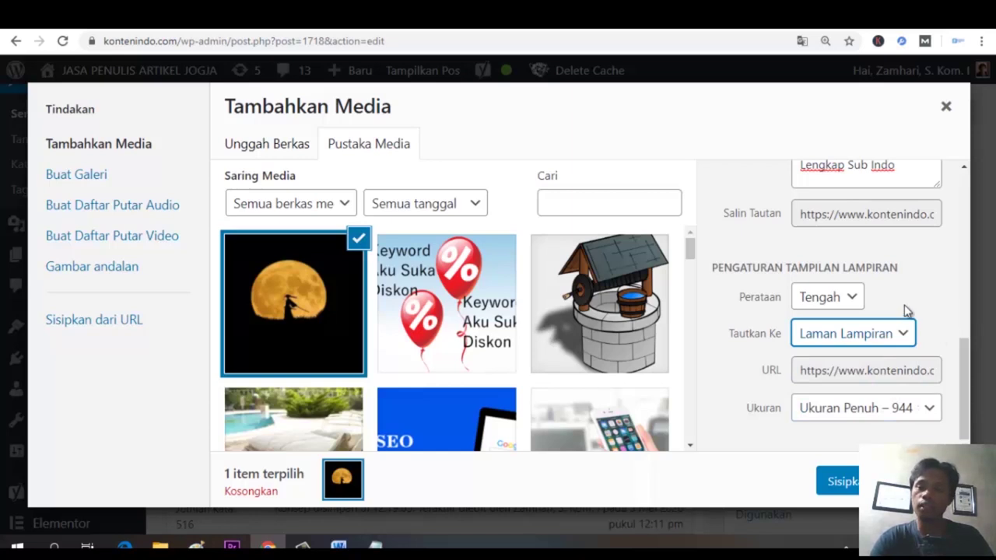
pyautogui.click(903, 334)
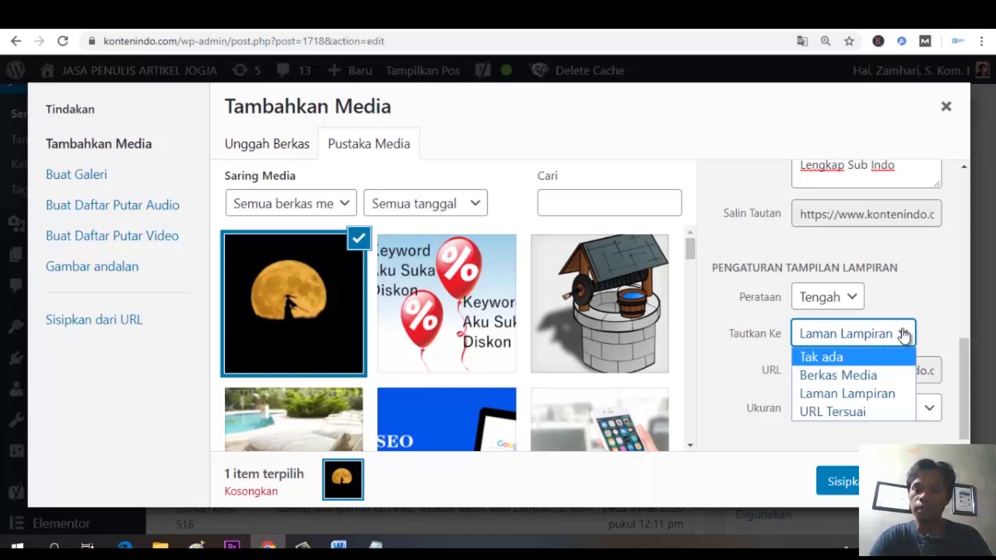
pyautogui.click(878, 395)
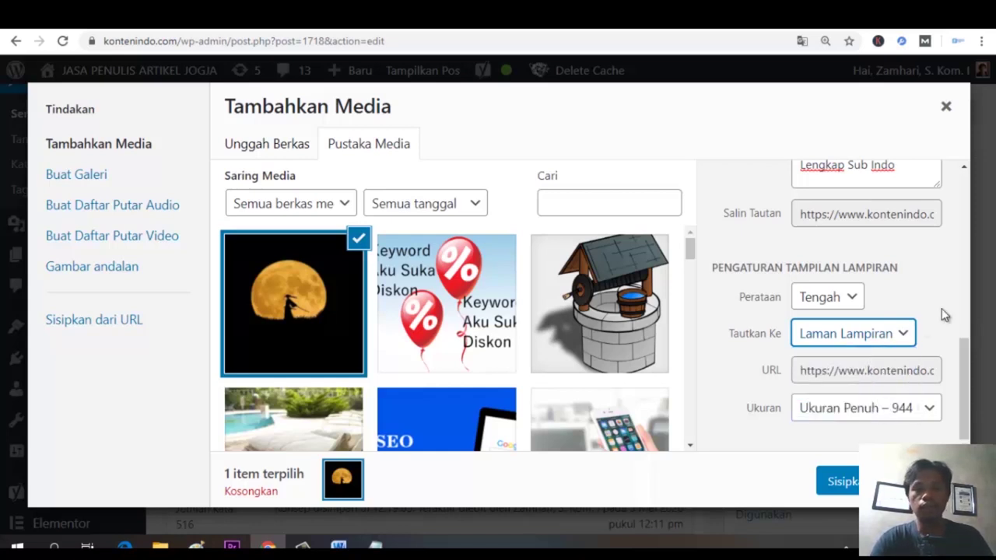
pyautogui.click(903, 333)
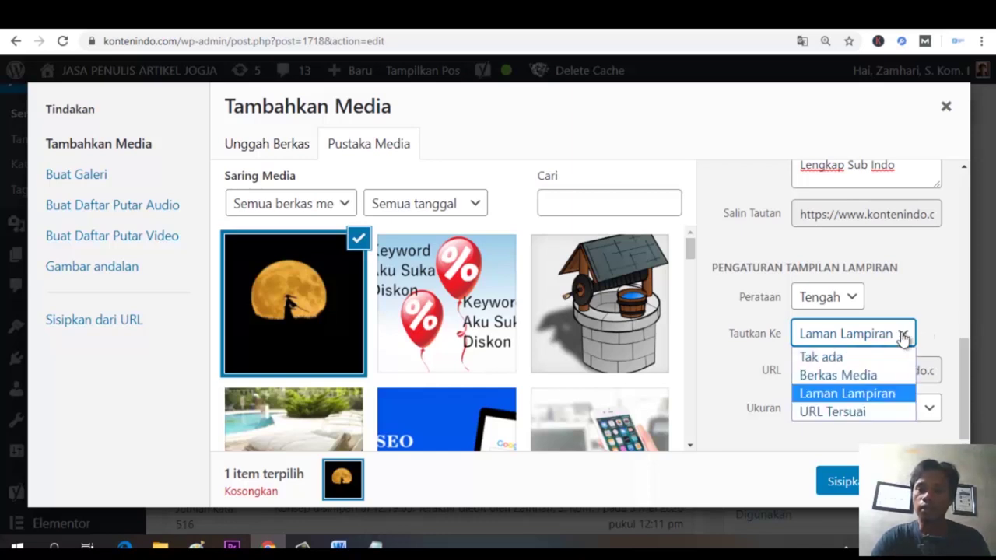
pyautogui.click(866, 402)
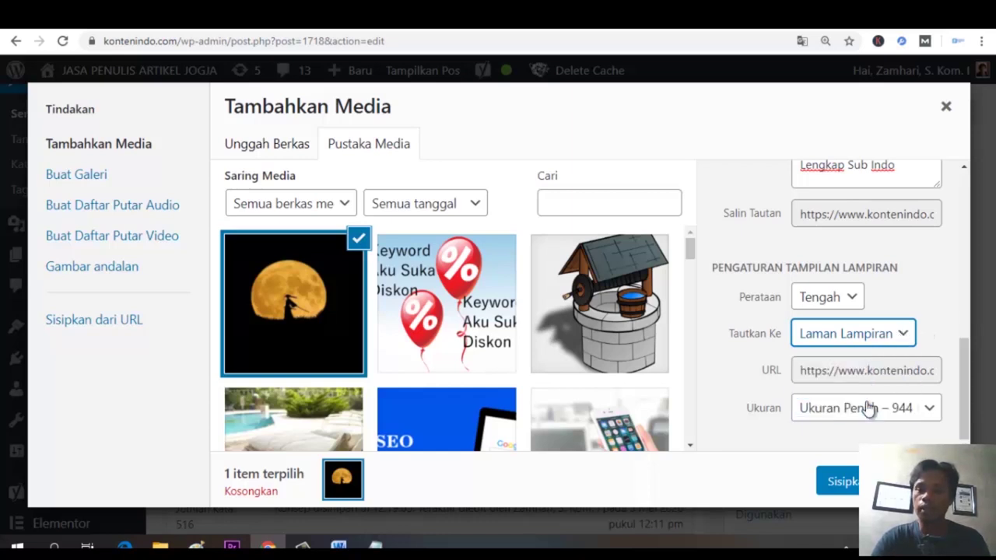
# Set the image size to Sedang – 300 × 167 and insert the image into the post.
pyautogui.click(901, 409)
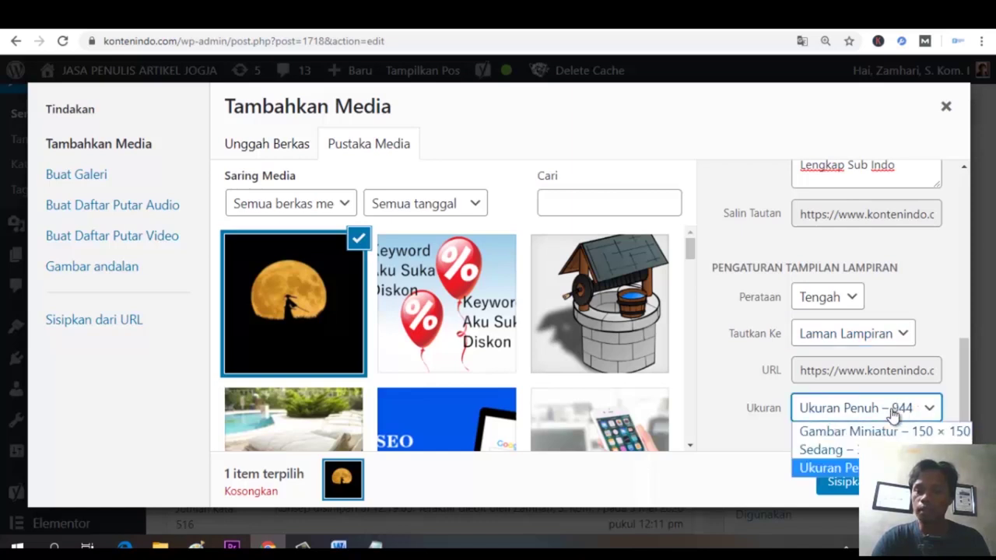
pyautogui.click(865, 450)
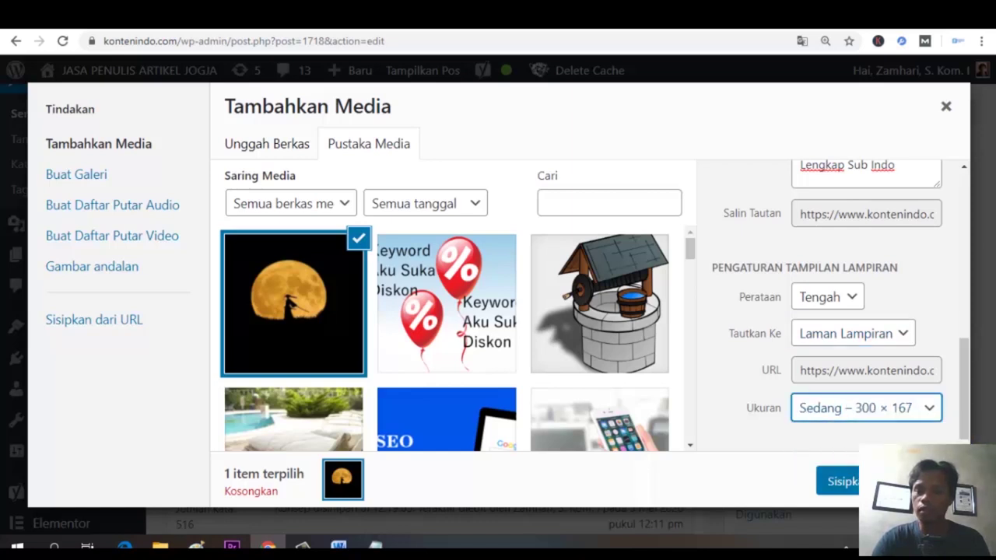
pyautogui.click(844, 481)
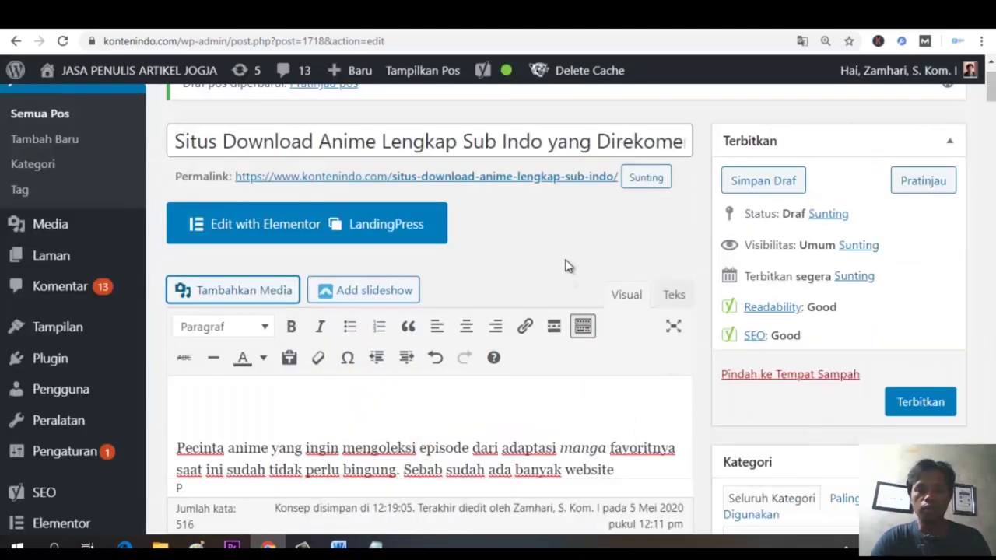
# Examine the inserted image, the Google preview and the problems and good results in the SEO analysis.
pyautogui.scroll(-1, 567, 276)
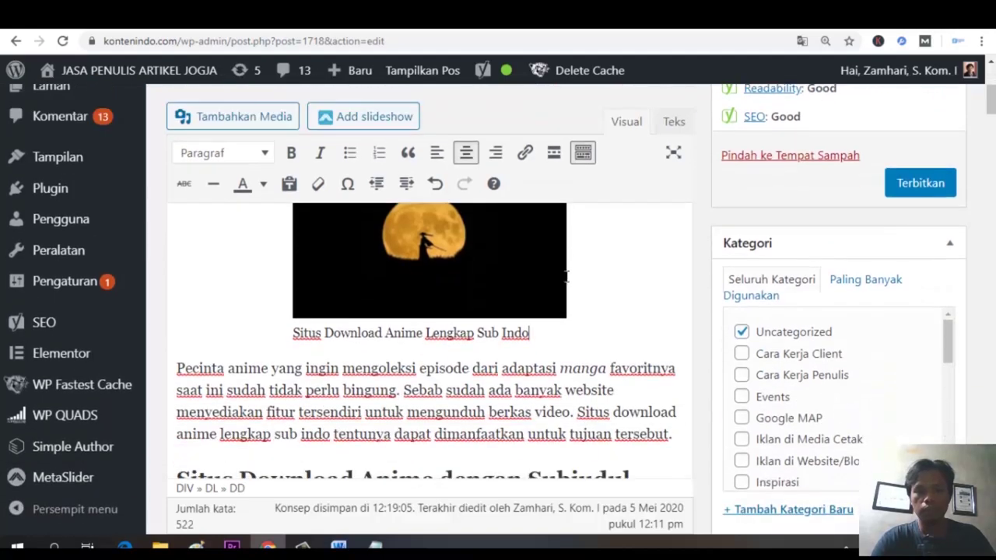
pyautogui.scroll(-15, 564, 332)
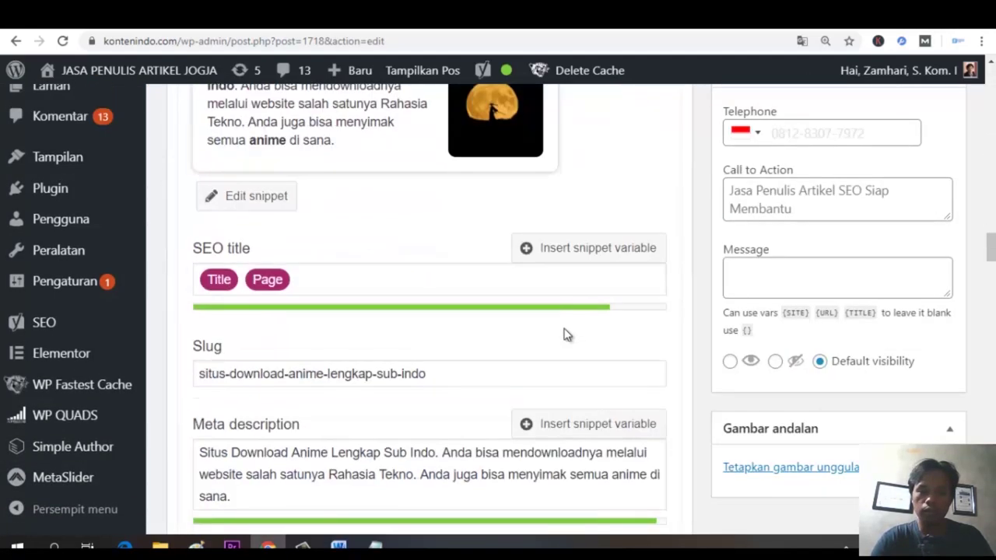
pyautogui.scroll(-7, 566, 334)
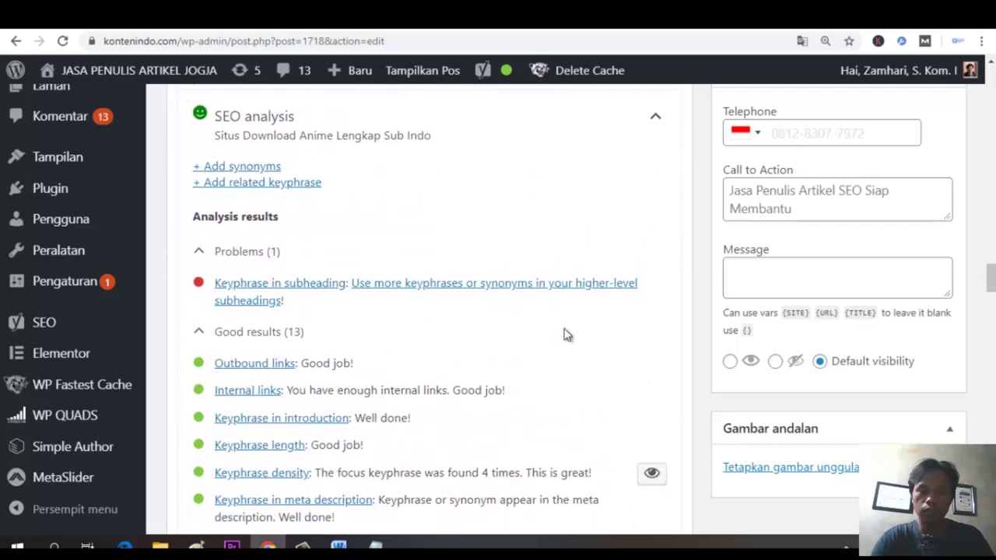
pyautogui.scroll(-2, 565, 330)
pyautogui.scroll(-2, 565, 331)
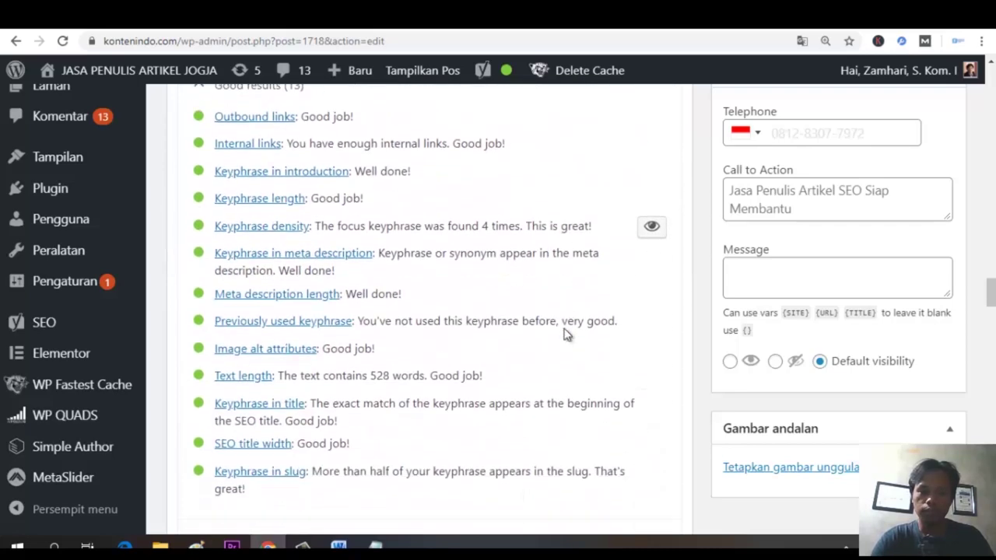
pyautogui.scroll(3, 565, 333)
pyautogui.scroll(10, 565, 335)
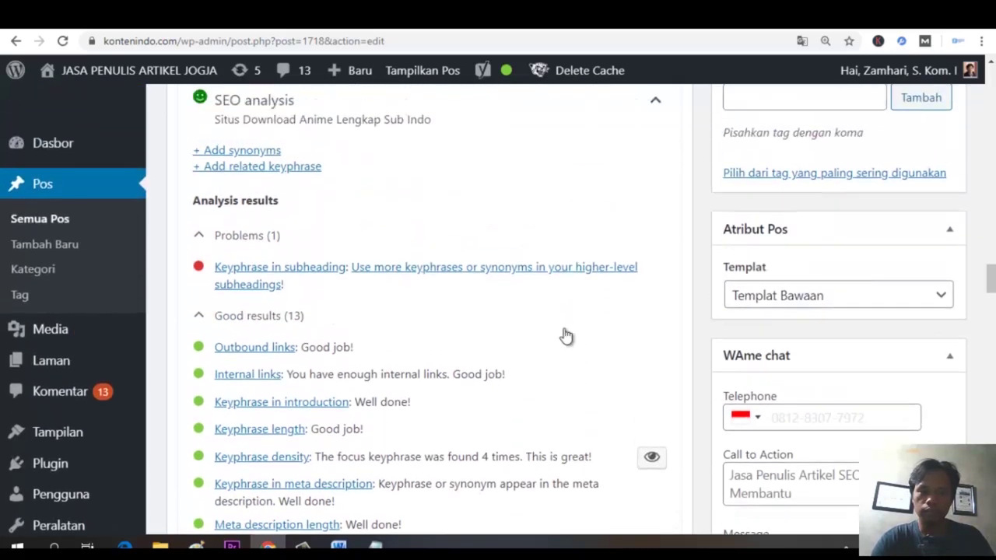
pyautogui.scroll(1, 566, 333)
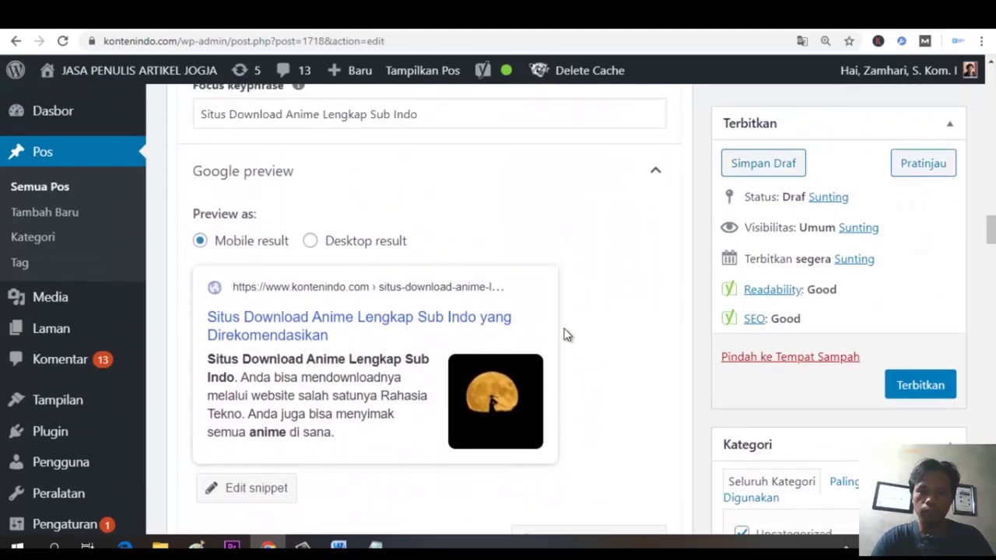
pyautogui.scroll(-10, 566, 334)
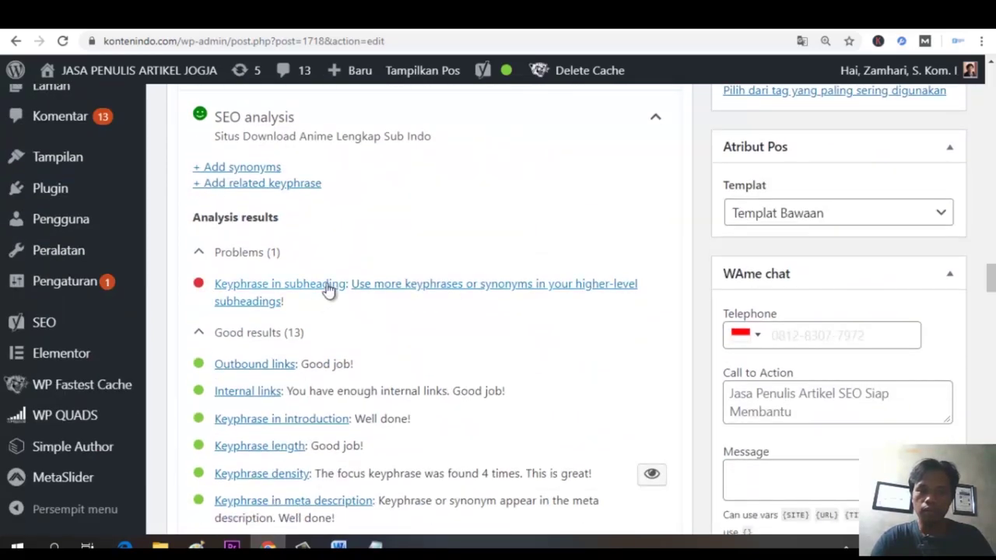
pyautogui.scroll(4, 374, 333)
pyautogui.scroll(8, 374, 333)
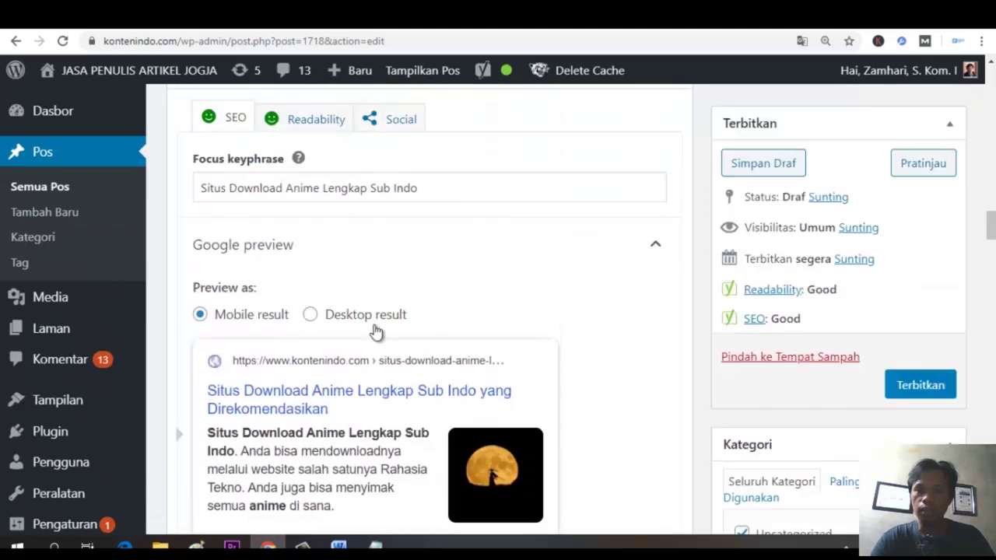
pyautogui.scroll(-5, 376, 330)
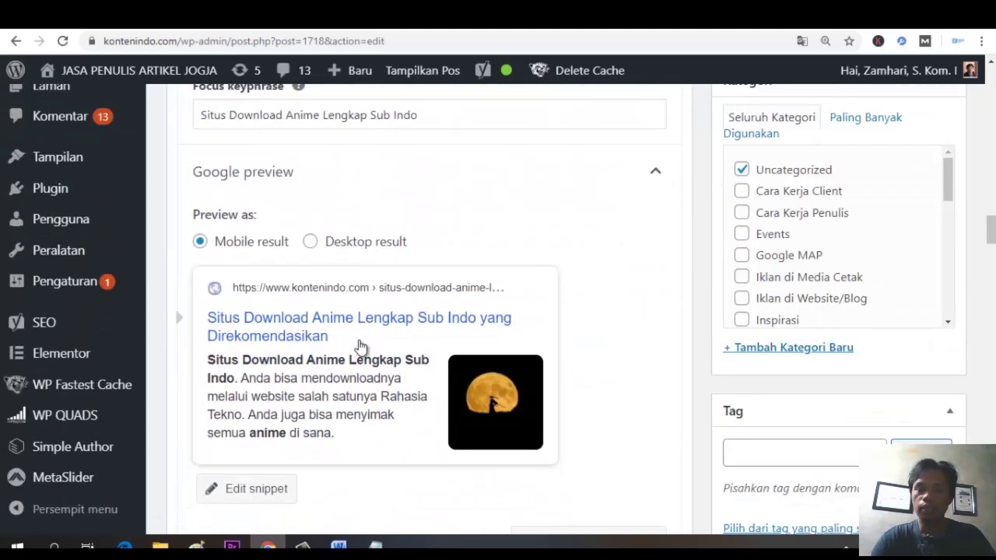
# Change the post's category from Uncategorized to News.
pyautogui.scroll(4, 404, 327)
pyautogui.scroll(-3, 792, 290)
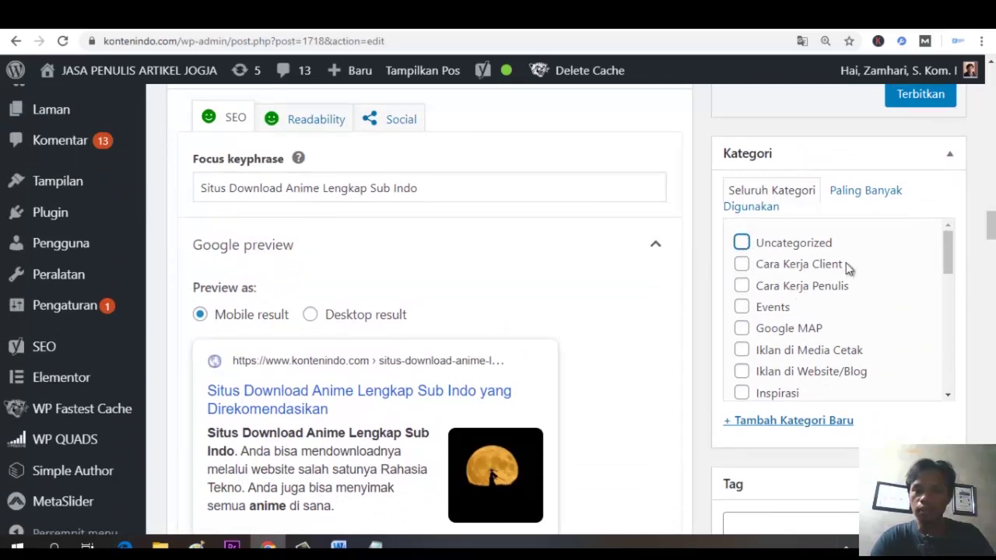
pyautogui.scroll(-2, 848, 268)
pyautogui.scroll(-3, 848, 268)
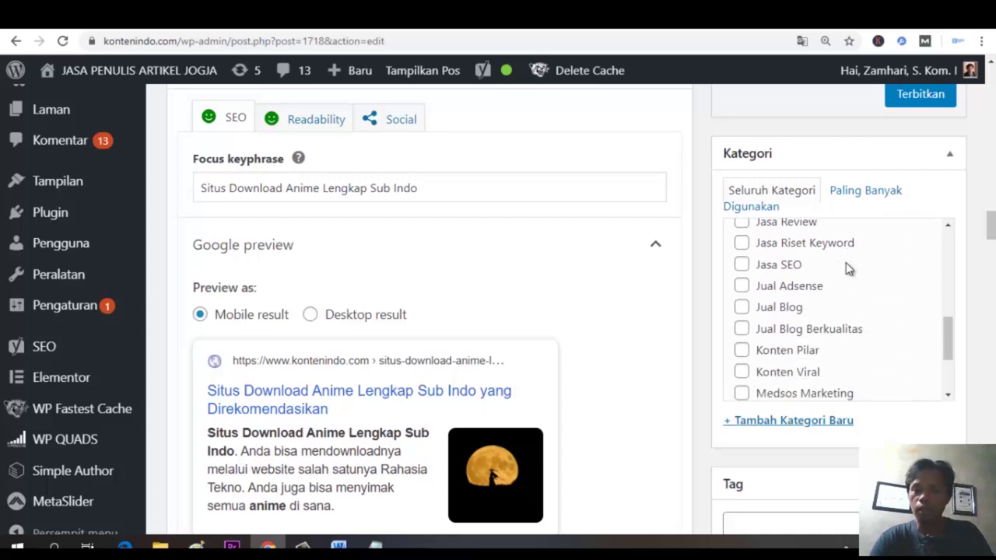
pyautogui.scroll(-2, 848, 268)
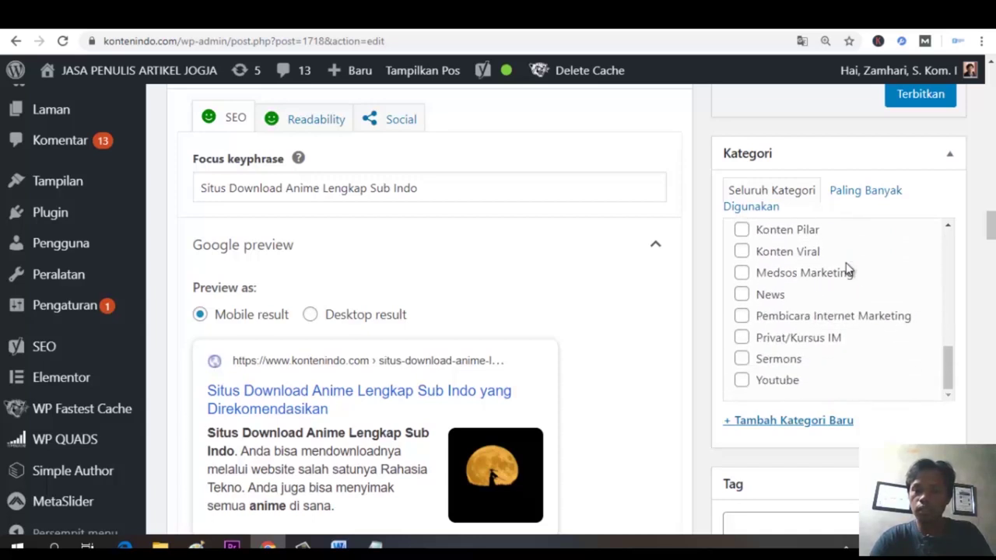
pyautogui.scroll(-1, 848, 269)
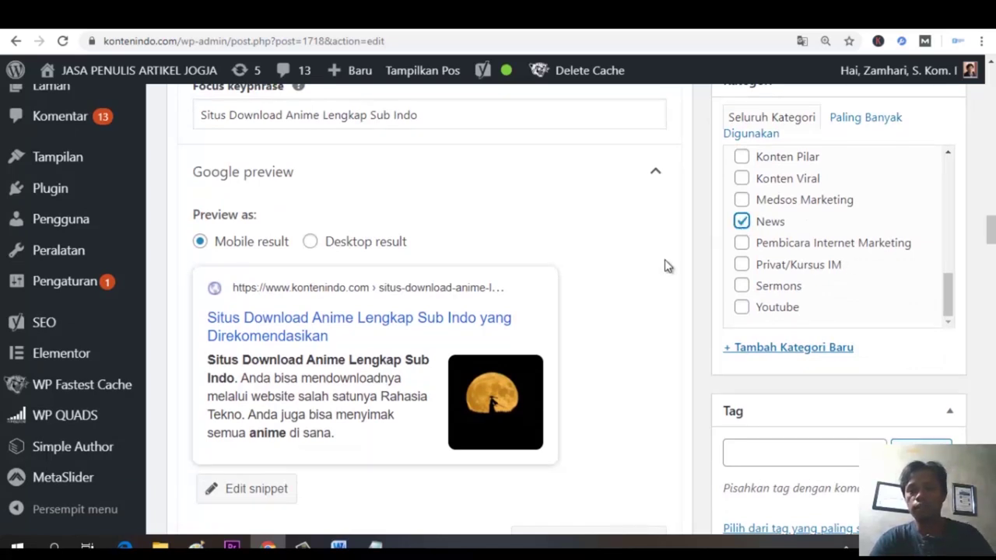
# Search Google for "generator tag" in the Pixabay photo's browser tab and open the Rapidtags Tag Generator.
pyautogui.scroll(-2, 676, 267)
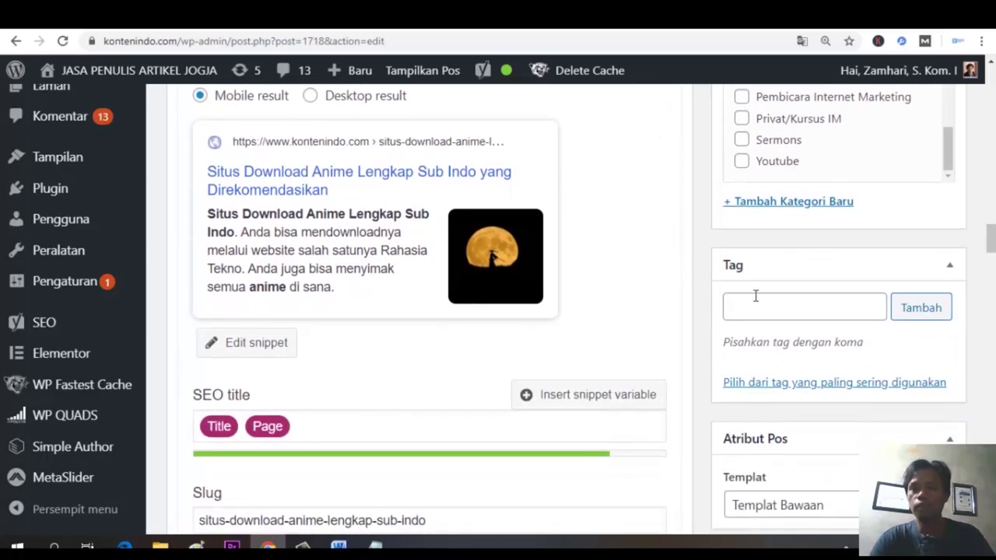
pyautogui.click(759, 16)
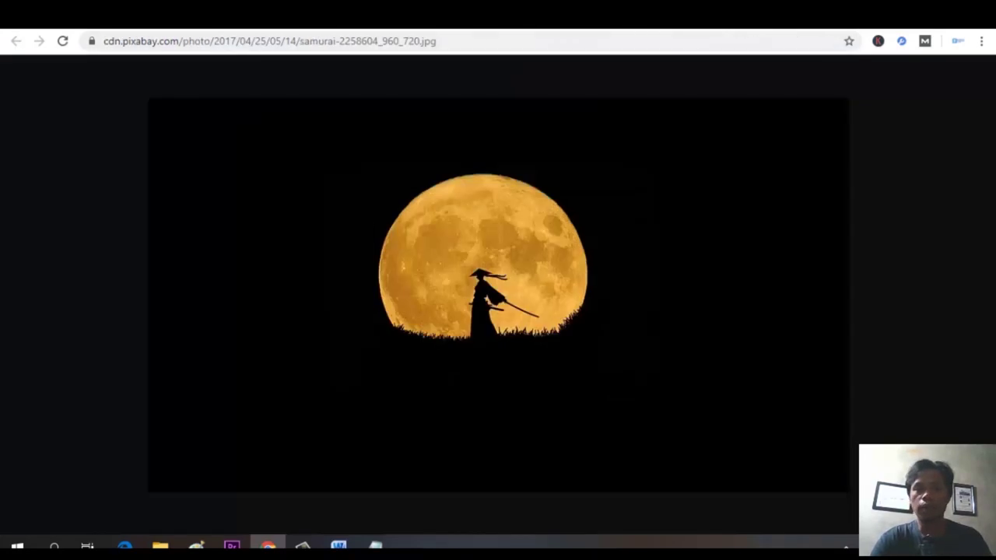
pyautogui.click(545, 16)
pyautogui.click(544, 33)
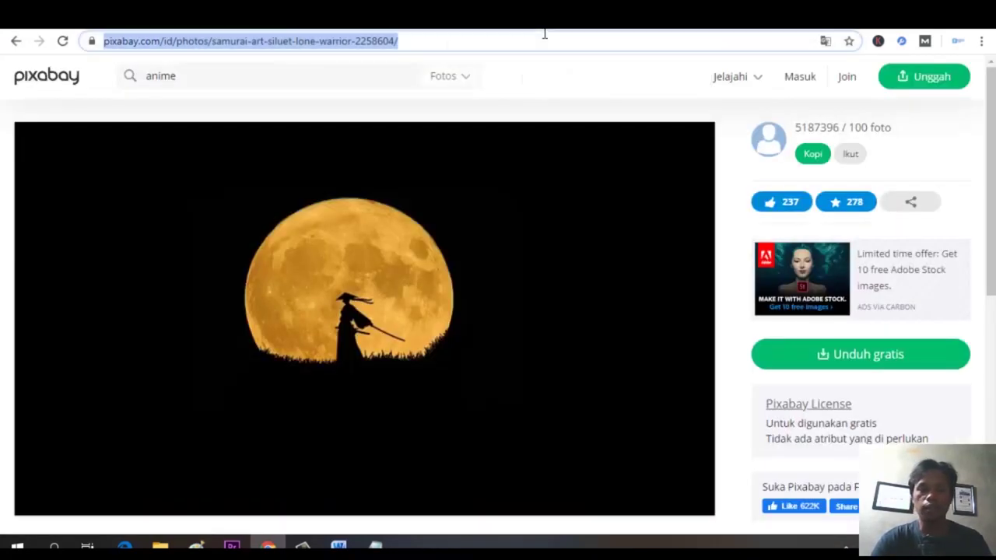
pyautogui.write('generato')
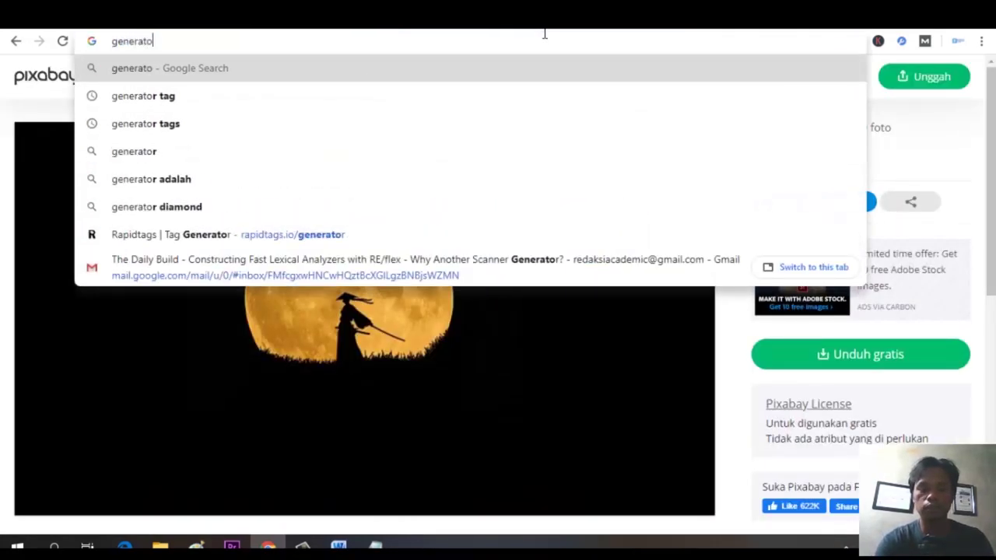
pyautogui.write('r tag')
pyautogui.press('Return')
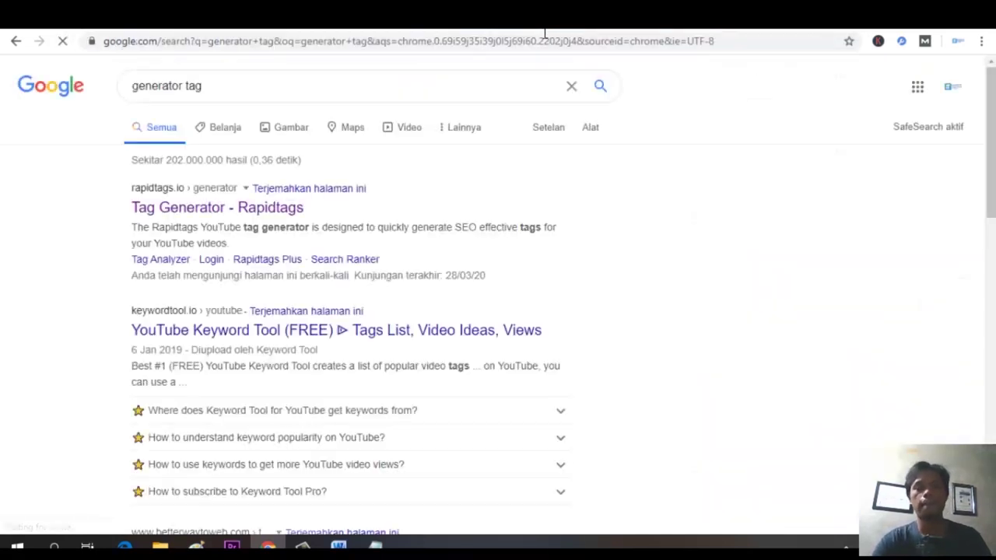
pyautogui.click(228, 209)
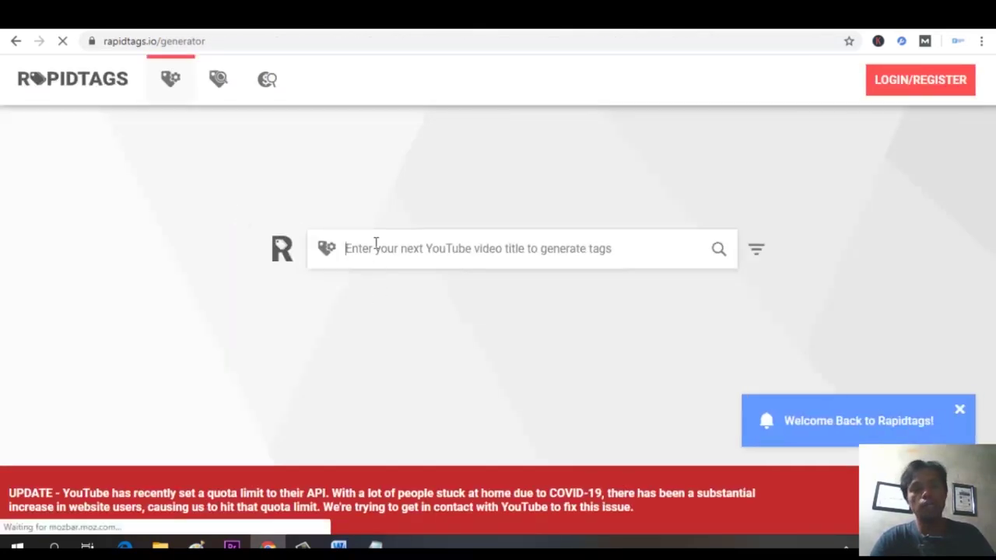
# Generate tags for "Situs Download Anime Lengkap Sub Indo" and copy the whole generated tag list.
pyautogui.write('Situs Download Anime Lengkap Sub Indo')
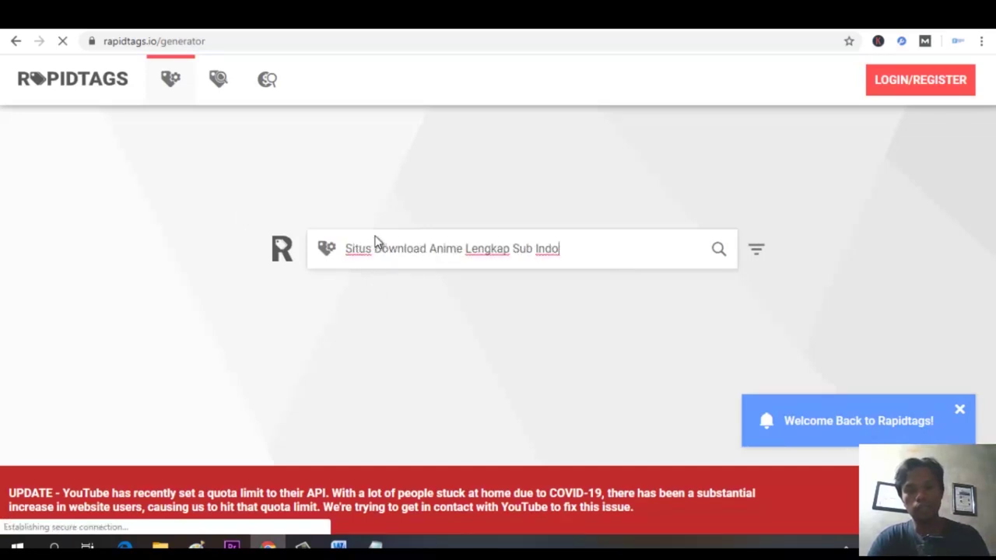
pyautogui.press('Return')
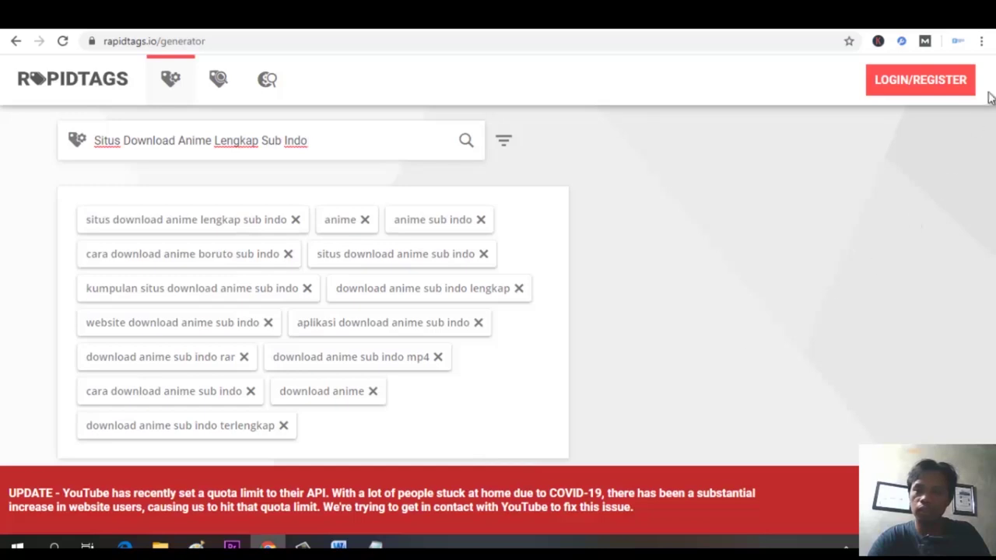
pyautogui.click(981, 42)
pyautogui.click(886, 177)
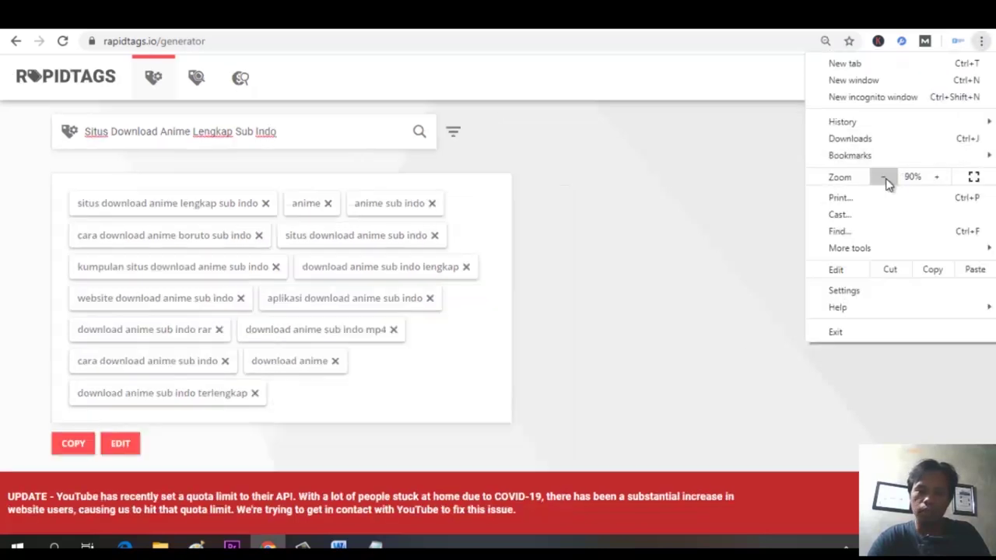
pyautogui.click(70, 448)
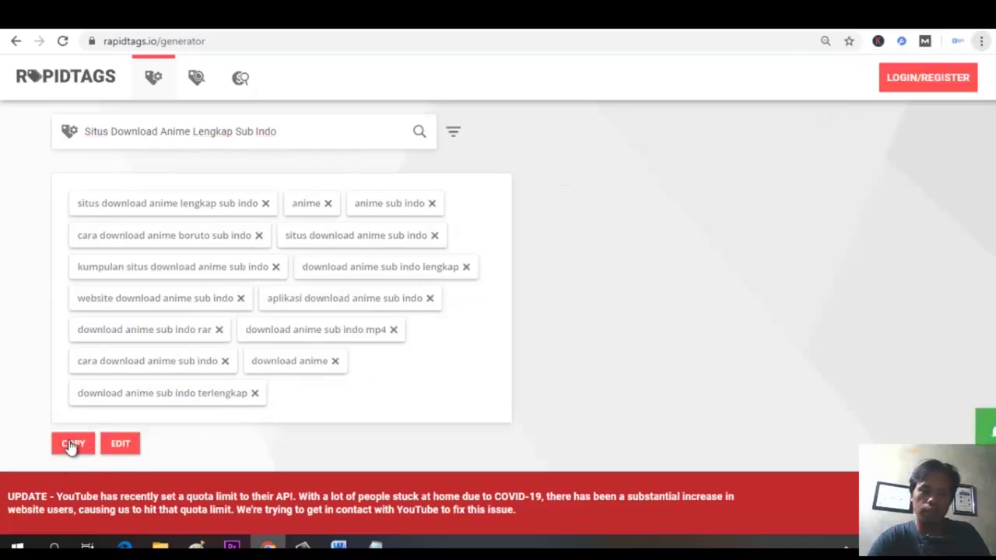
# Add the whole copied Rapidtags tag list to the tags of the WordPress post.
pyautogui.hotkey('ctrl', 'Tab')
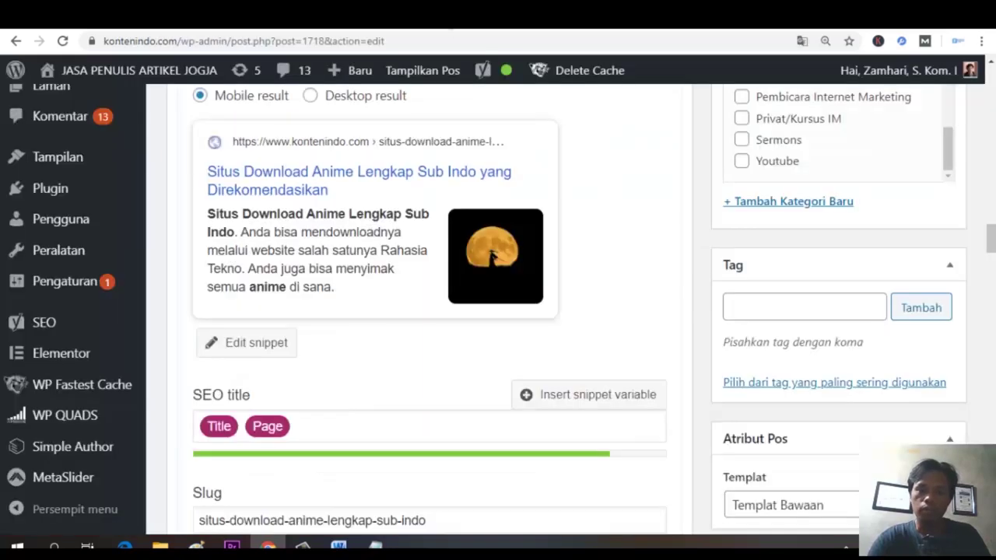
pyautogui.click(739, 306)
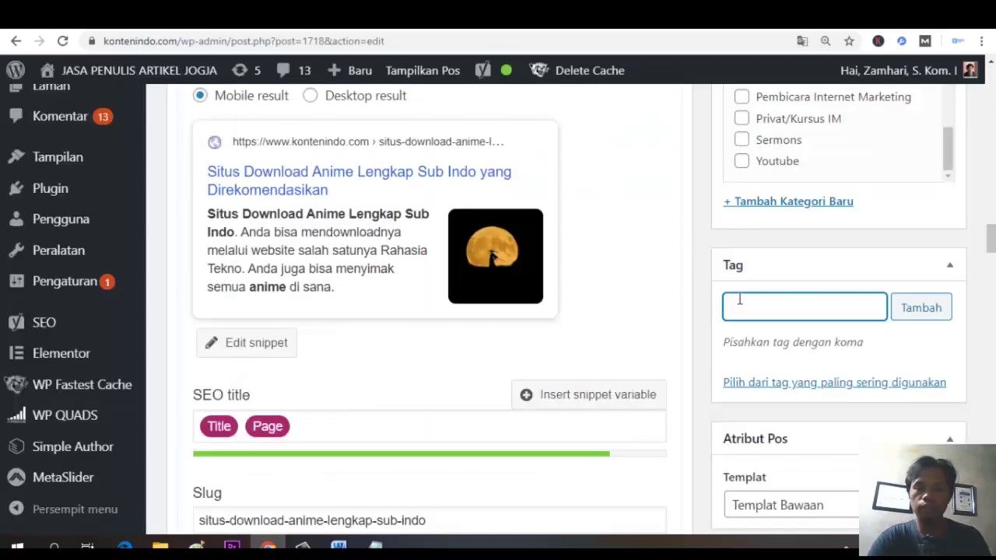
pyautogui.hotkey('ctrl', 'v')
pyautogui.click(922, 313)
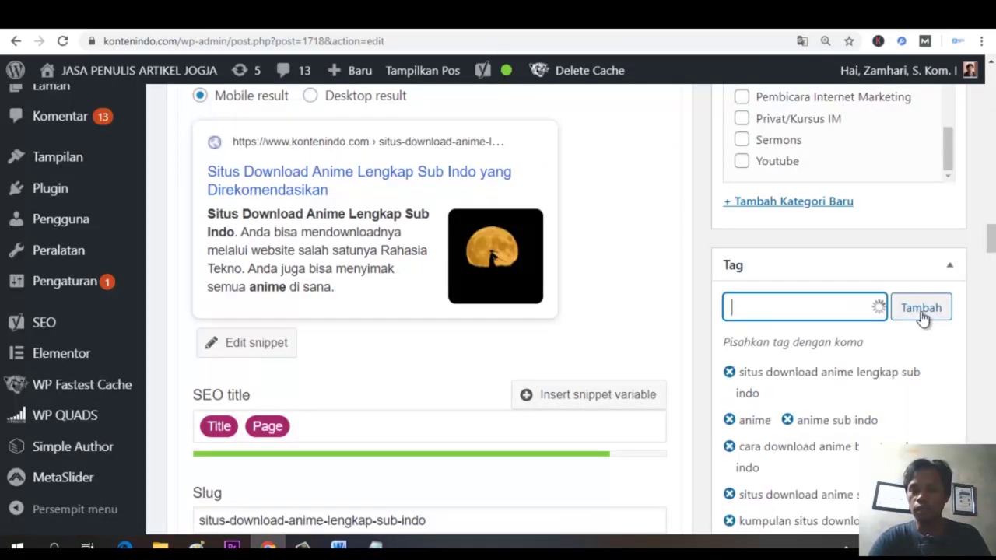
# Set the full-moon silhouette picture from the media library as the post's featured image.
pyautogui.scroll(-5, 924, 318)
pyautogui.scroll(-8, 924, 319)
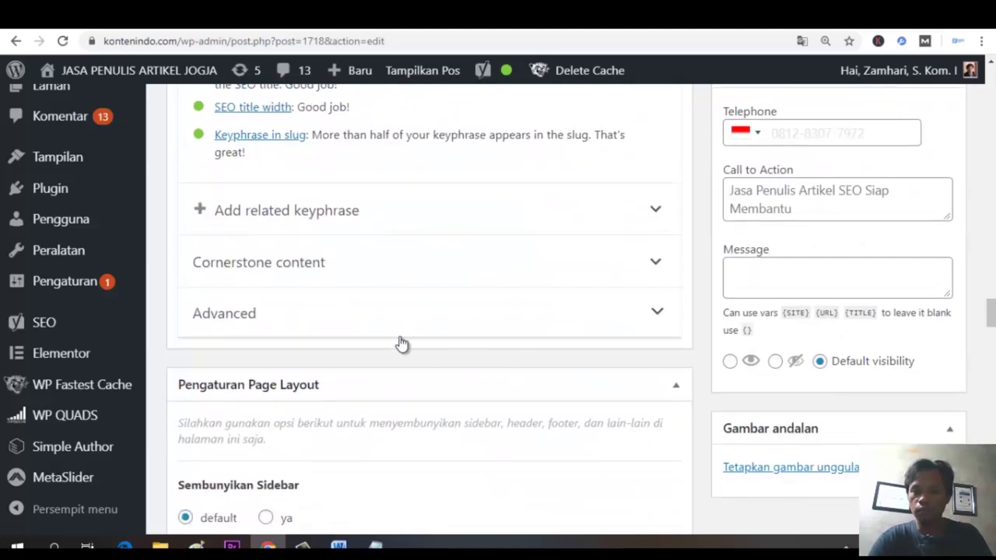
pyautogui.click(776, 469)
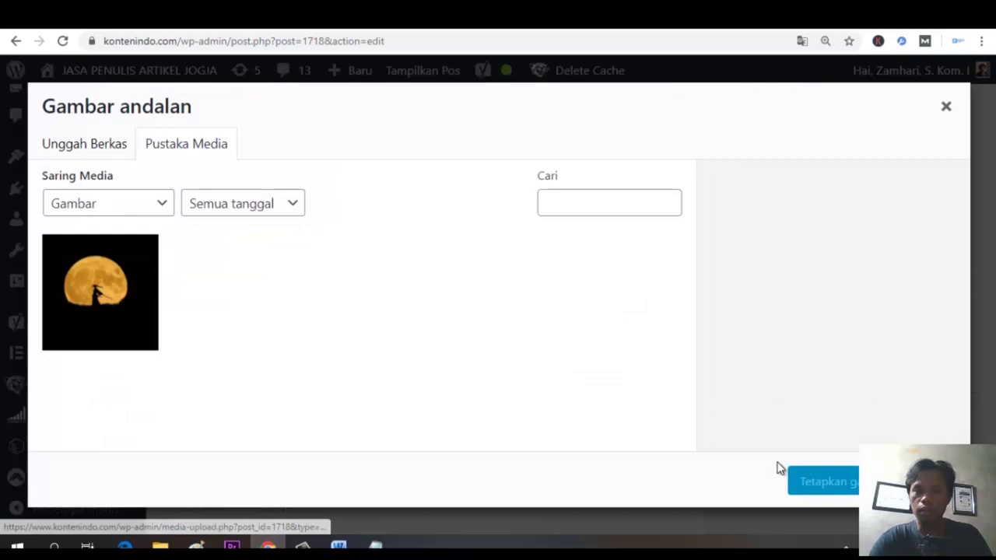
pyautogui.click(149, 262)
pyautogui.click(846, 481)
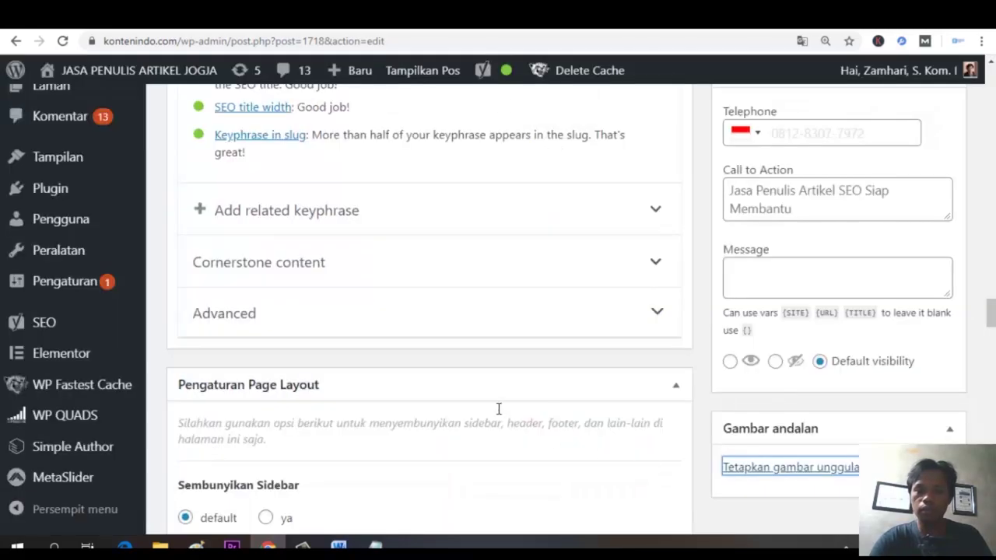
# Save the post as a draft with its new category, tags and featured image.
pyautogui.scroll(-4, 498, 406)
pyautogui.scroll(20, 497, 403)
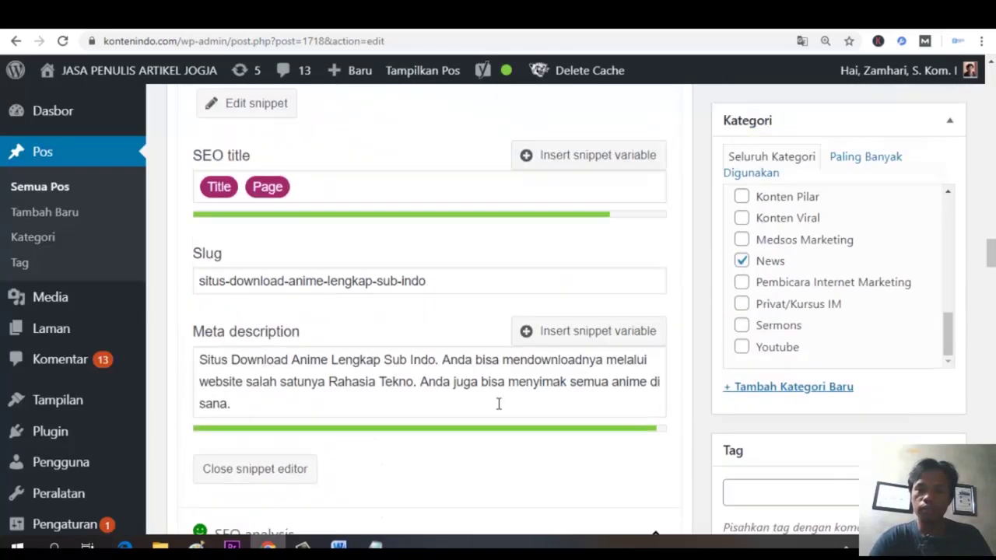
pyautogui.click(759, 165)
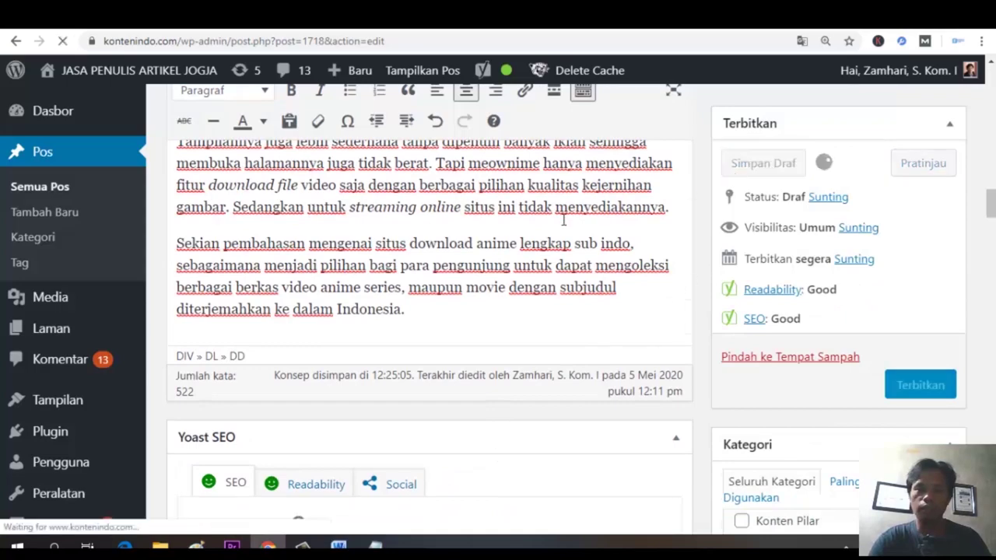
pyautogui.scroll(5, 564, 223)
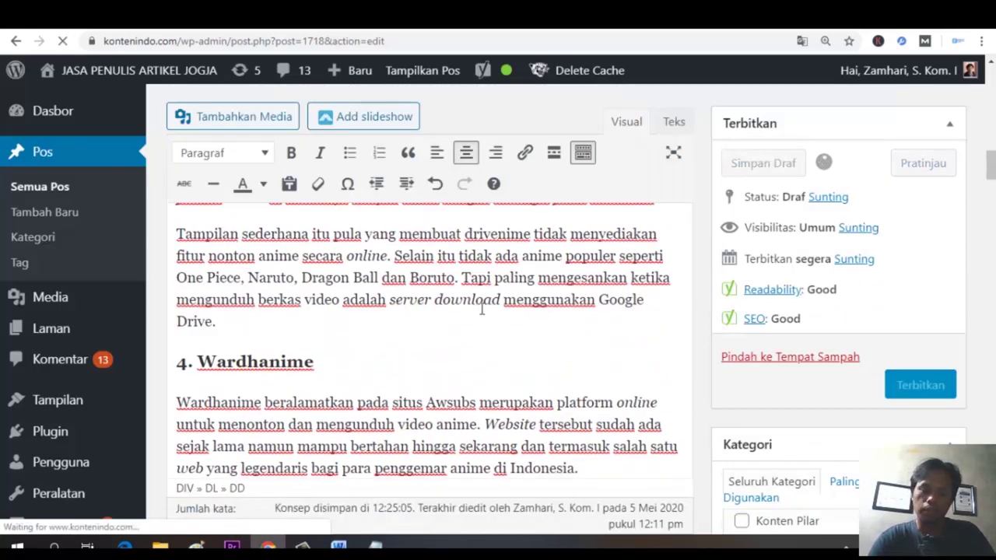
pyautogui.scroll(12, 482, 319)
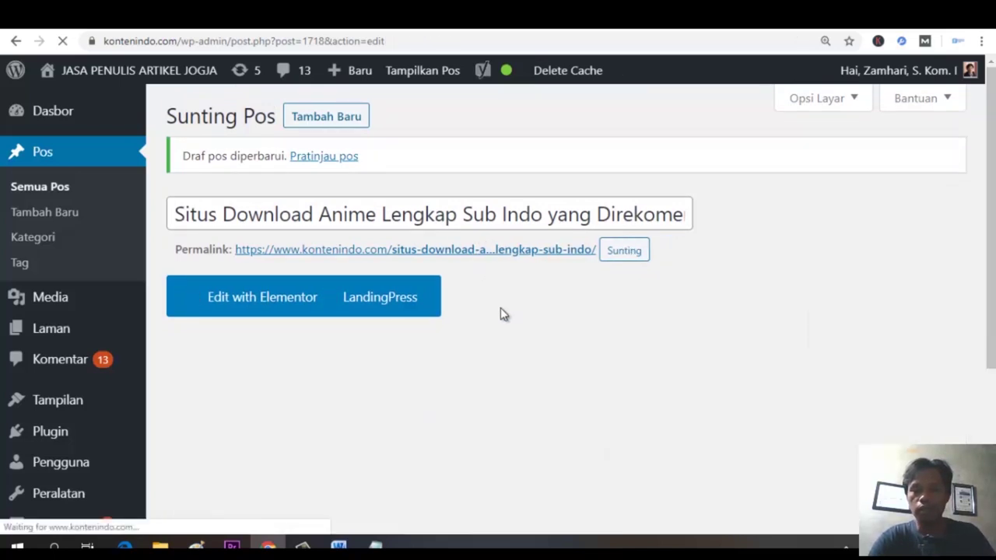
# Examine the saved draft's article text, category, tags and featured image.
pyautogui.scroll(-4, 451, 329)
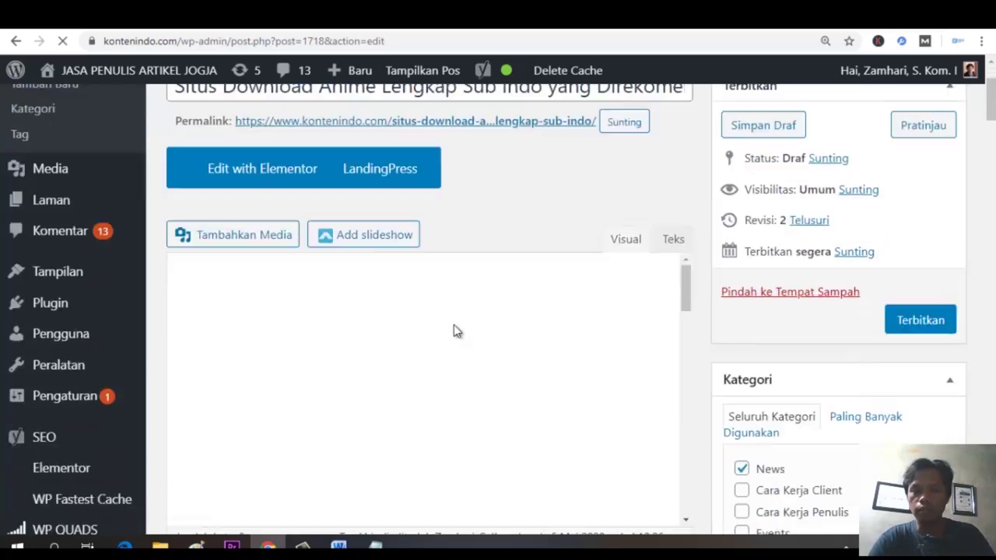
pyautogui.scroll(4, 537, 336)
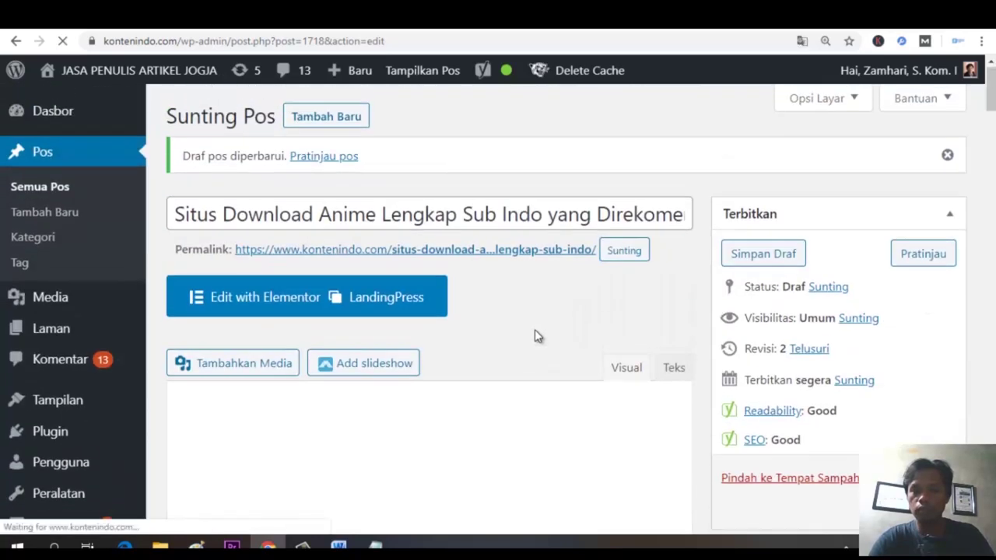
pyautogui.scroll(-5, 534, 329)
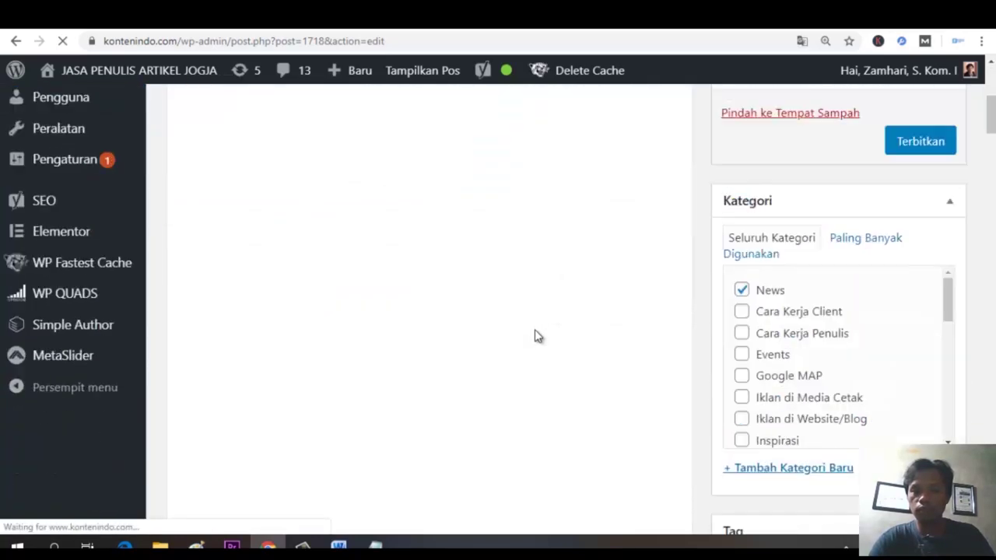
pyautogui.scroll(-6, 536, 330)
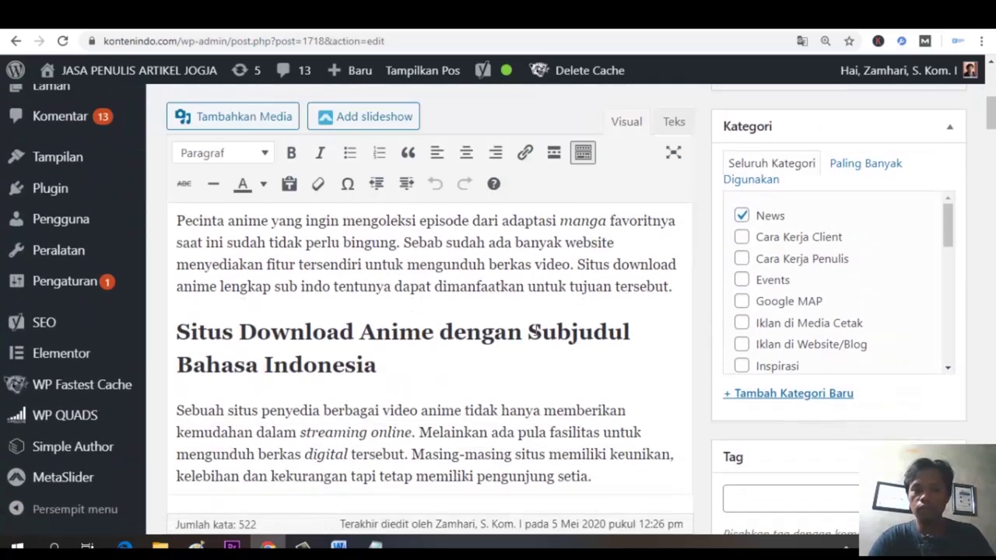
pyautogui.scroll(-15, 535, 330)
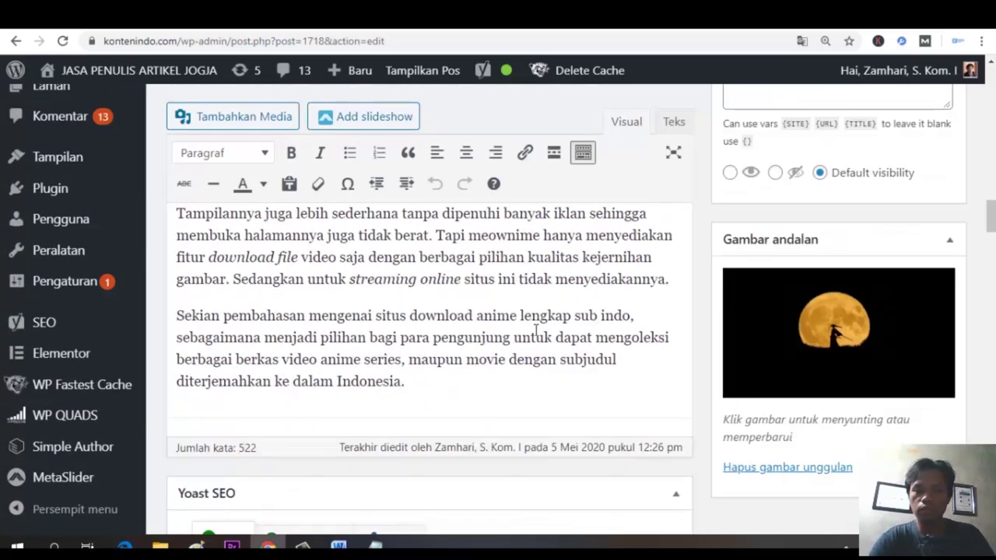
pyautogui.scroll(5, 535, 330)
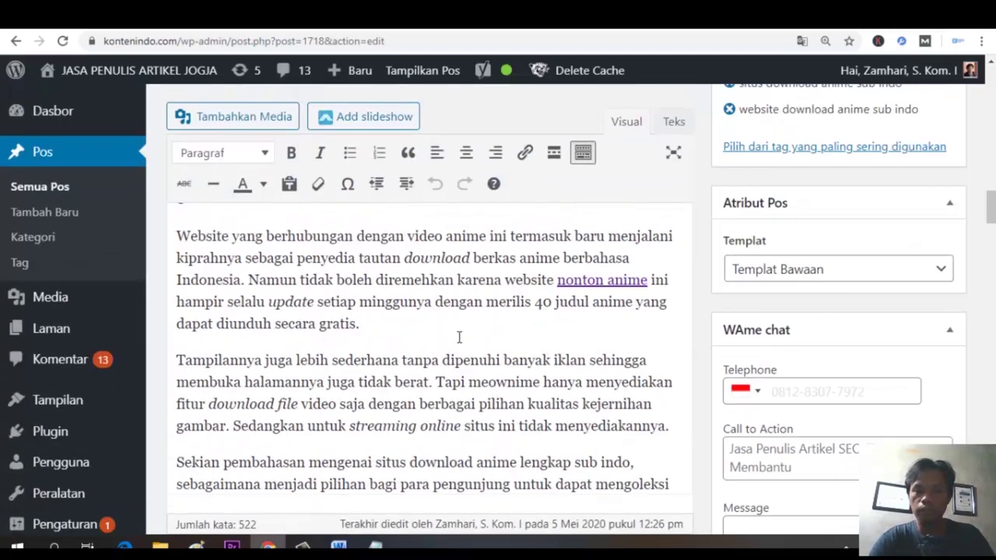
pyautogui.scroll(10, 459, 336)
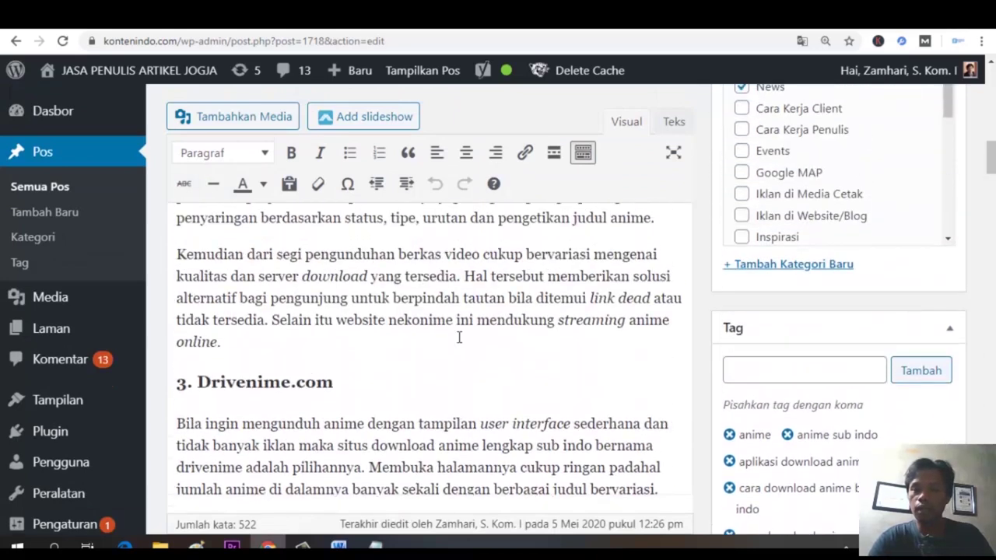
pyautogui.scroll(5, 798, 358)
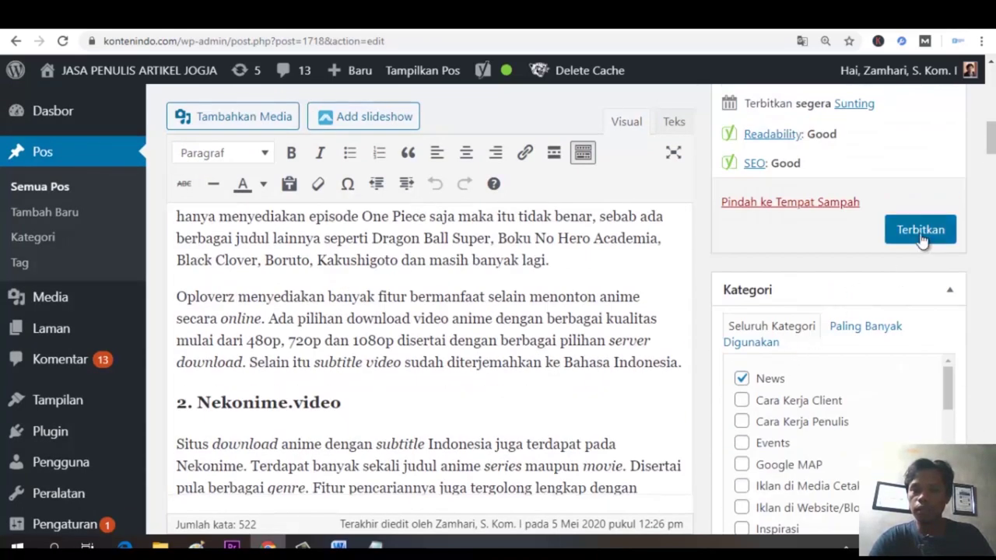
# Publish the post and open the published article on the site.
pyautogui.click(921, 232)
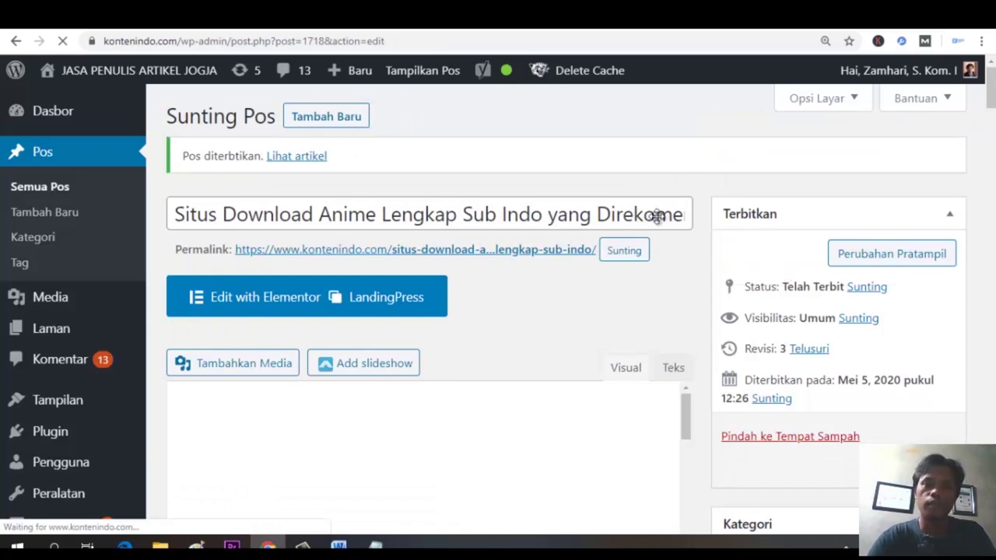
pyautogui.click(296, 156)
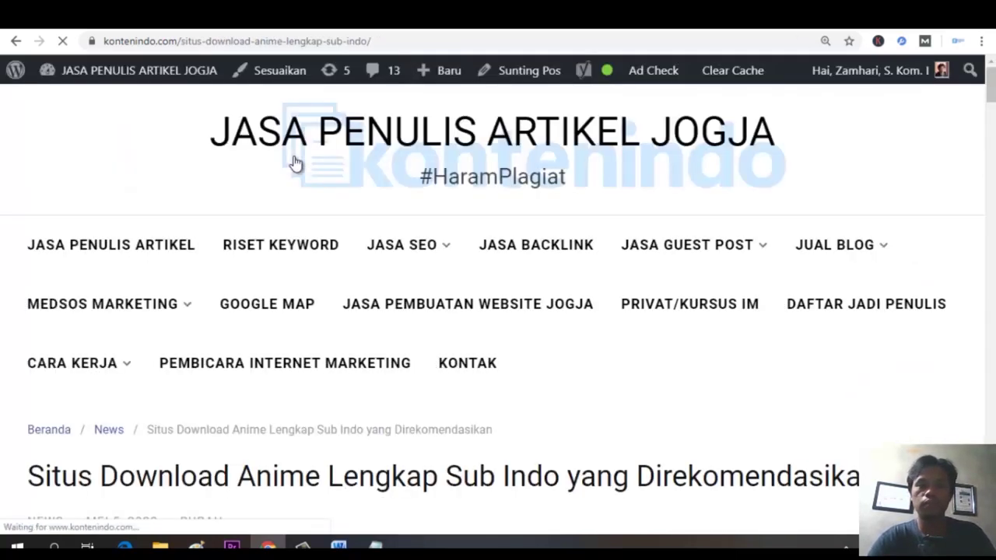
pyautogui.scroll(-5, 296, 163)
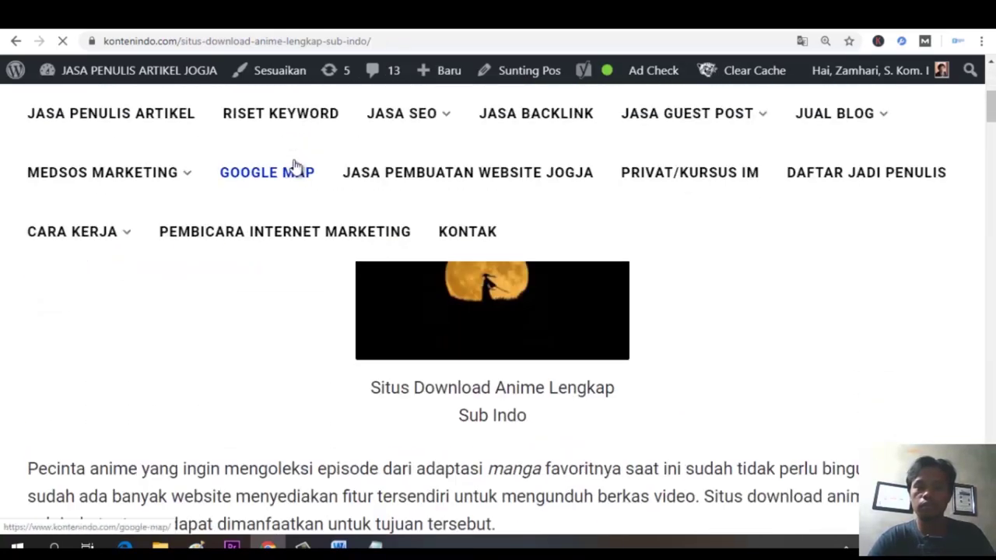
pyautogui.scroll(-6, 295, 164)
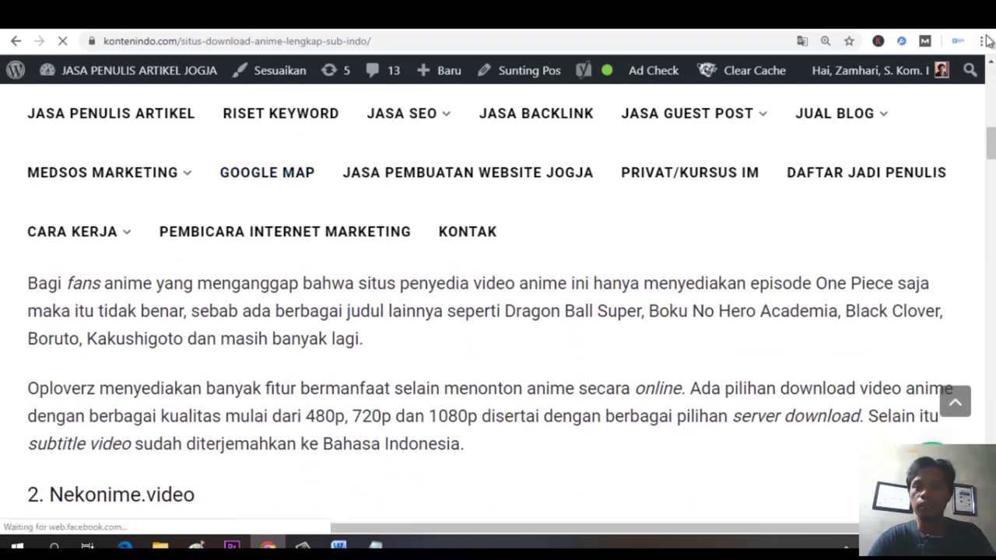
# Set the browser zoom of the published article to 100%.
pyautogui.click(983, 40)
pyautogui.click(881, 177)
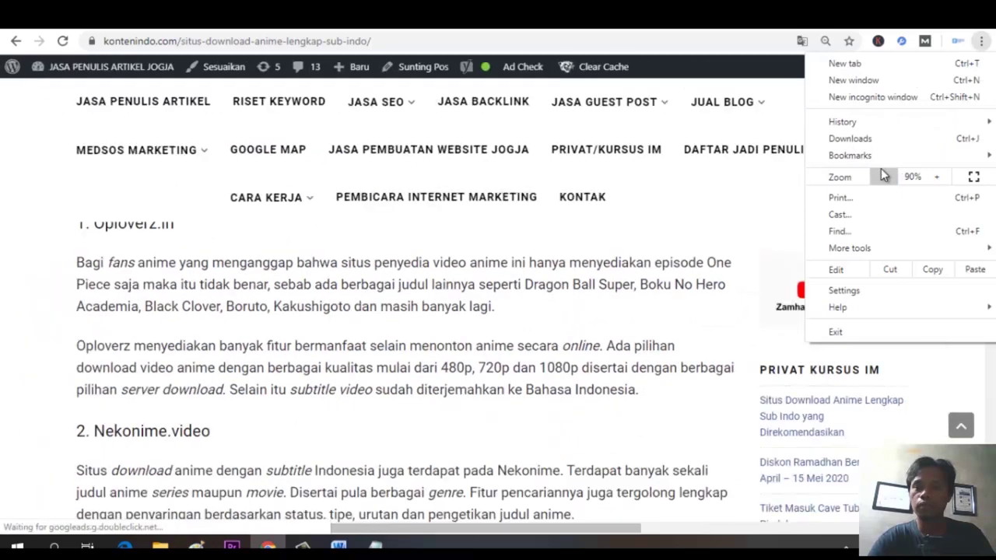
pyautogui.click(938, 177)
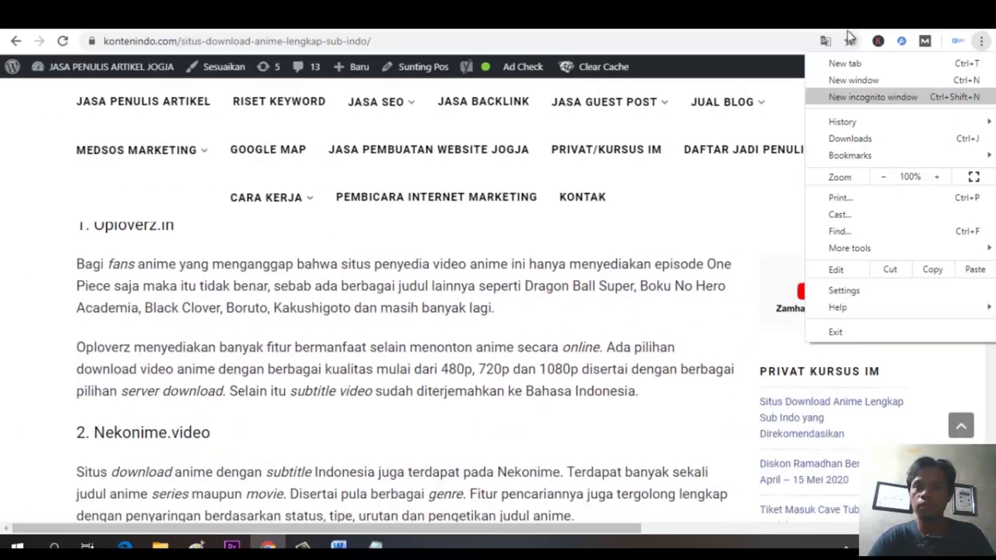
pyautogui.click(402, 231)
# Examine the published article from its title to the author box and related posts, and glance at the linked Rahasia Tekno anime page.
pyautogui.scroll(-10, 403, 233)
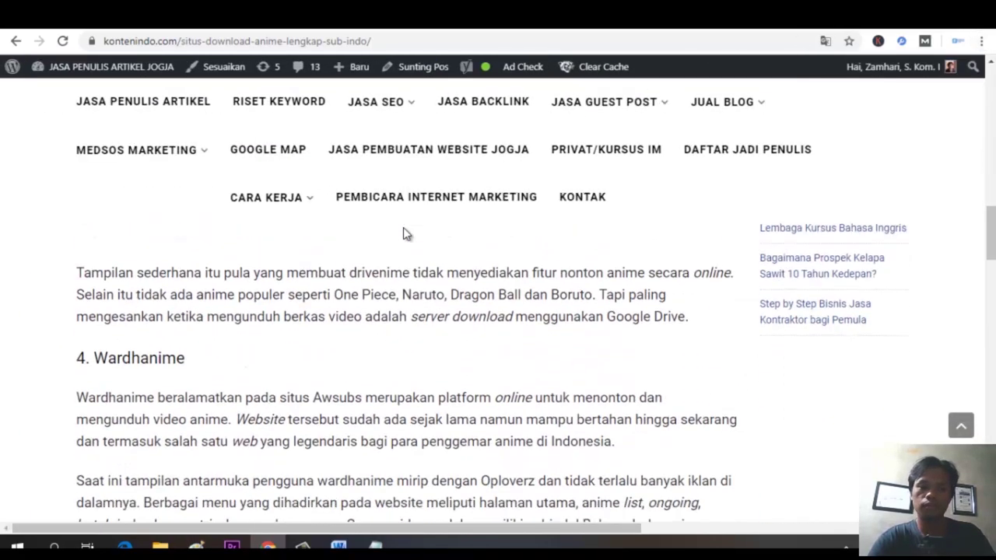
pyautogui.scroll(15, 402, 234)
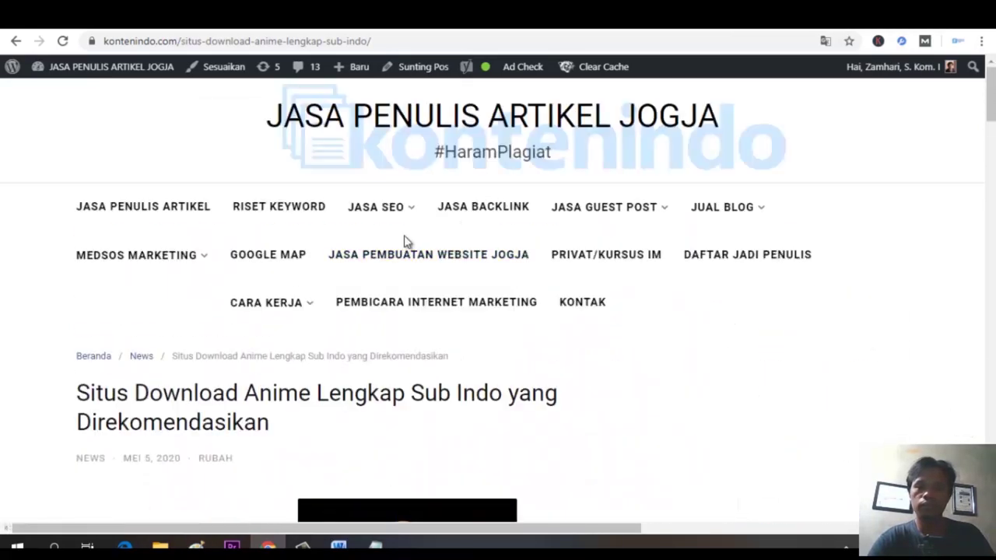
pyautogui.scroll(-4, 403, 243)
pyautogui.scroll(-10, 404, 242)
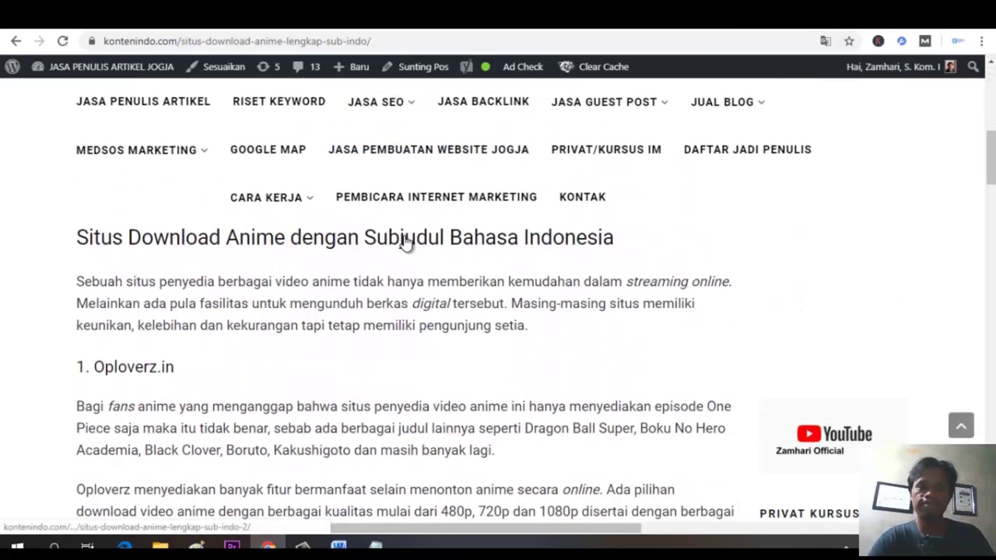
pyautogui.scroll(-3, 403, 244)
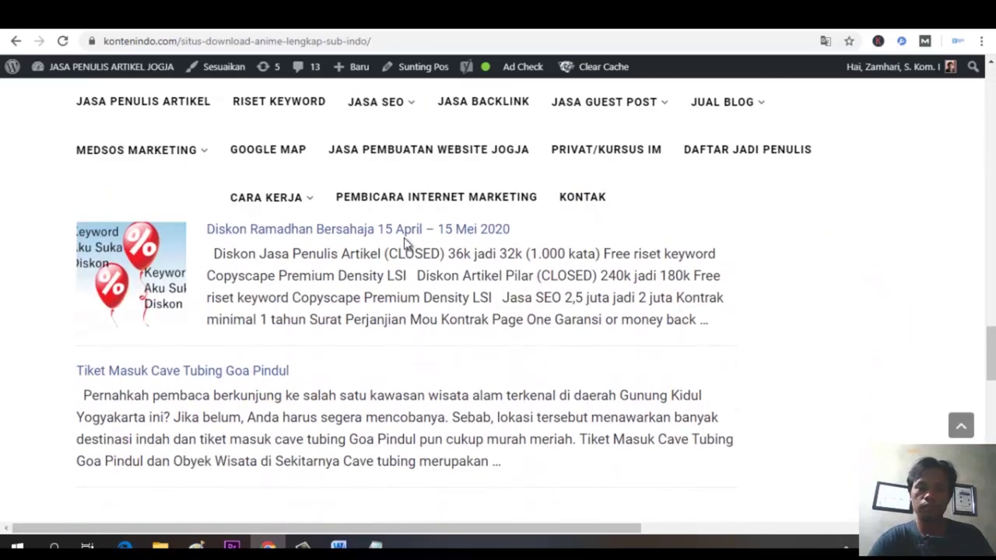
pyautogui.scroll(6, 404, 241)
pyautogui.scroll(6, 412, 247)
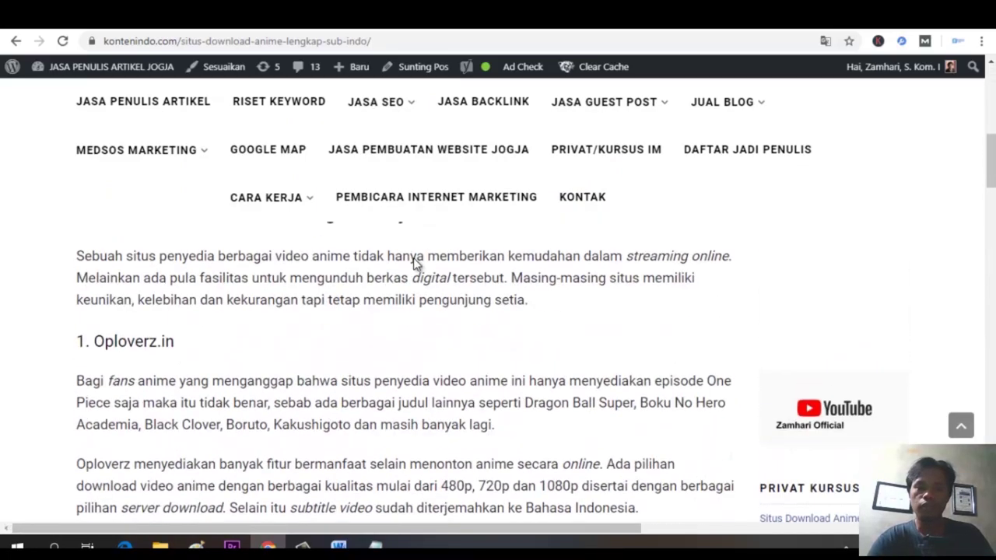
pyautogui.scroll(-9, 413, 260)
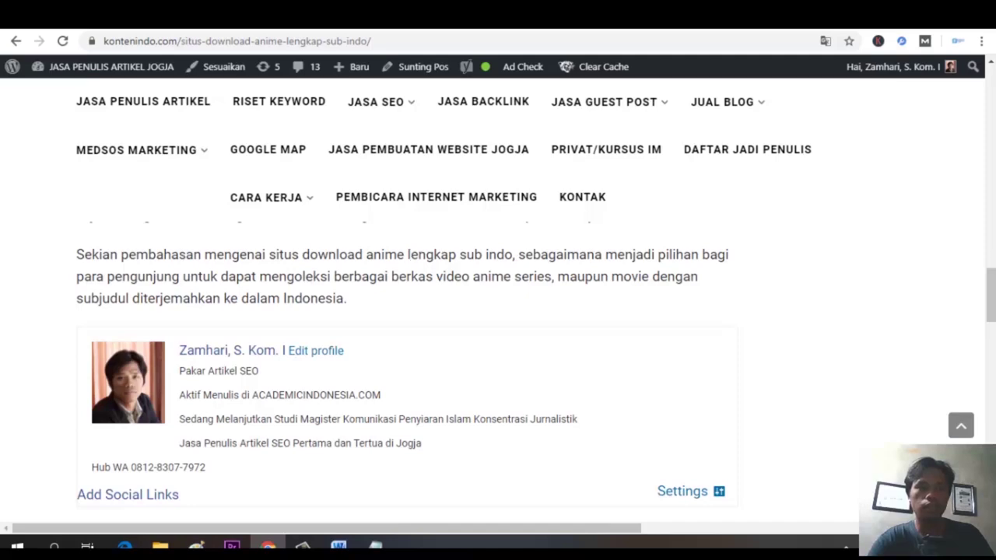
pyautogui.click(406, 28)
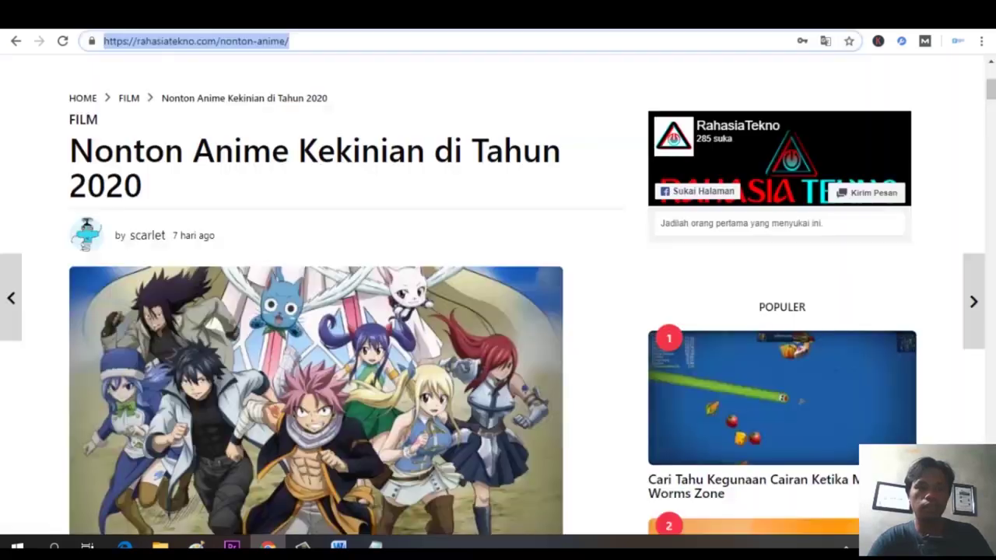
pyautogui.click(407, 29)
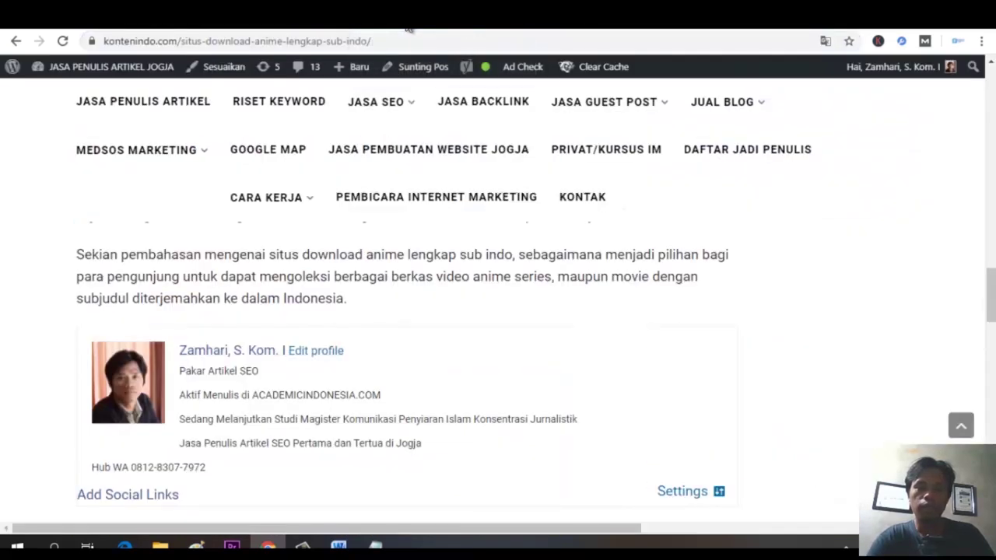
# Search the web for medium.
pyautogui.click(385, 38)
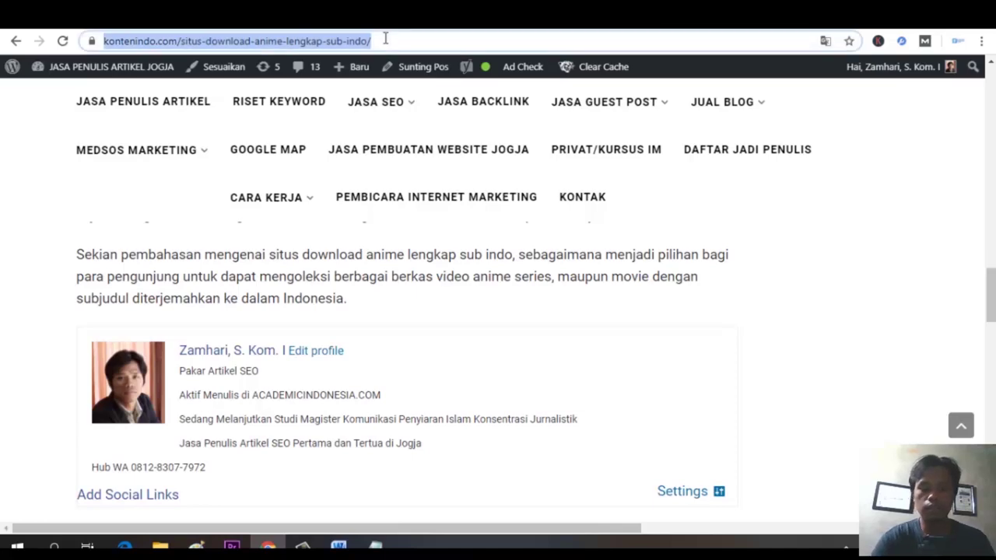
pyautogui.write('edu')
pyautogui.press('BackSpace')
pyautogui.press('BackSpace')
pyautogui.press('BackSpace')
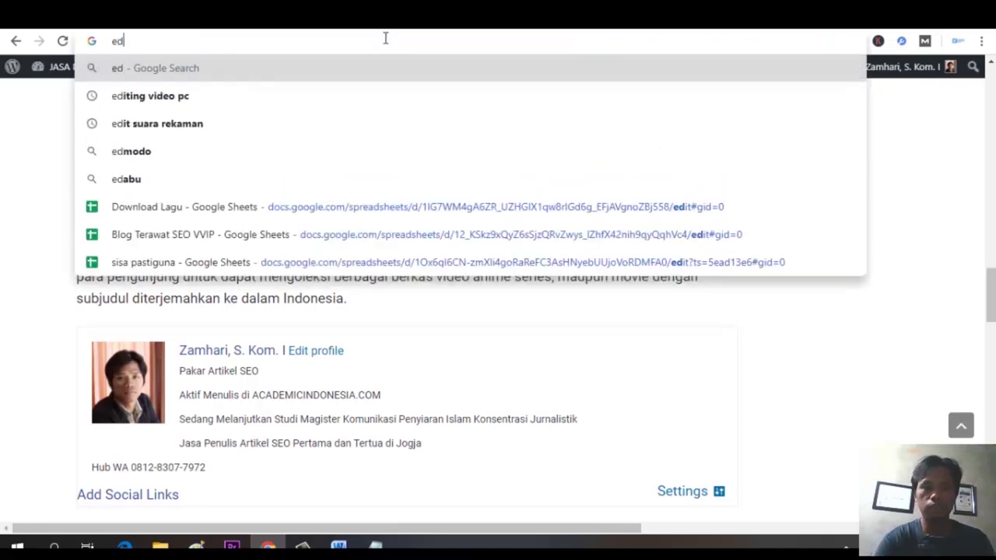
pyautogui.write('medium')
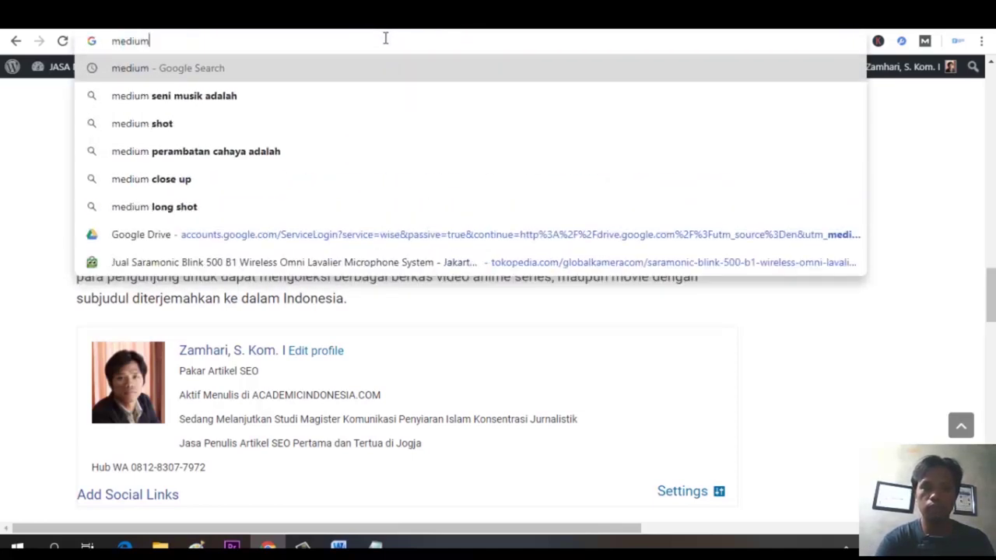
pyautogui.press('Return')
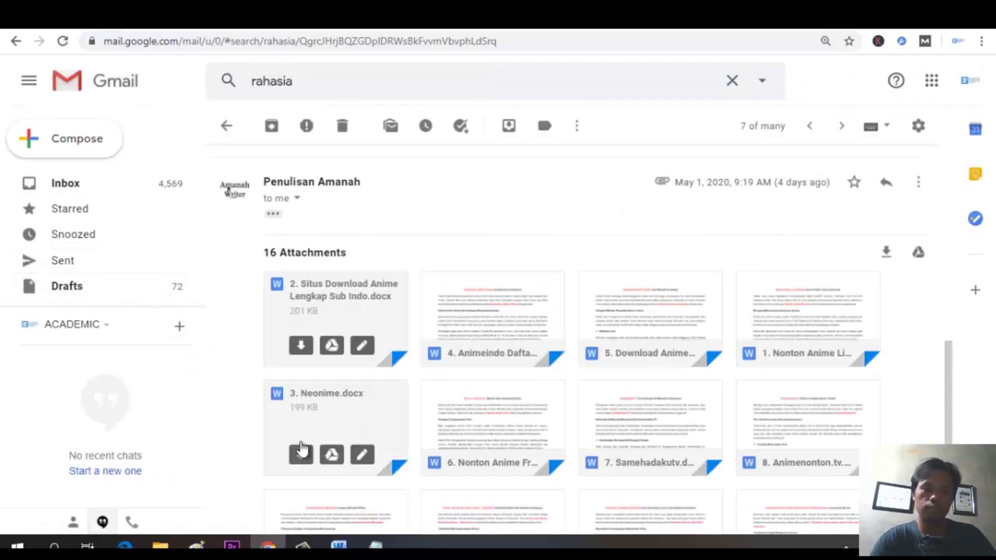
# Open the downloaded document 14. Nonton Anime Kawaikereba in Word for editing, and hide the navigation pane.
pyautogui.click(160, 546)
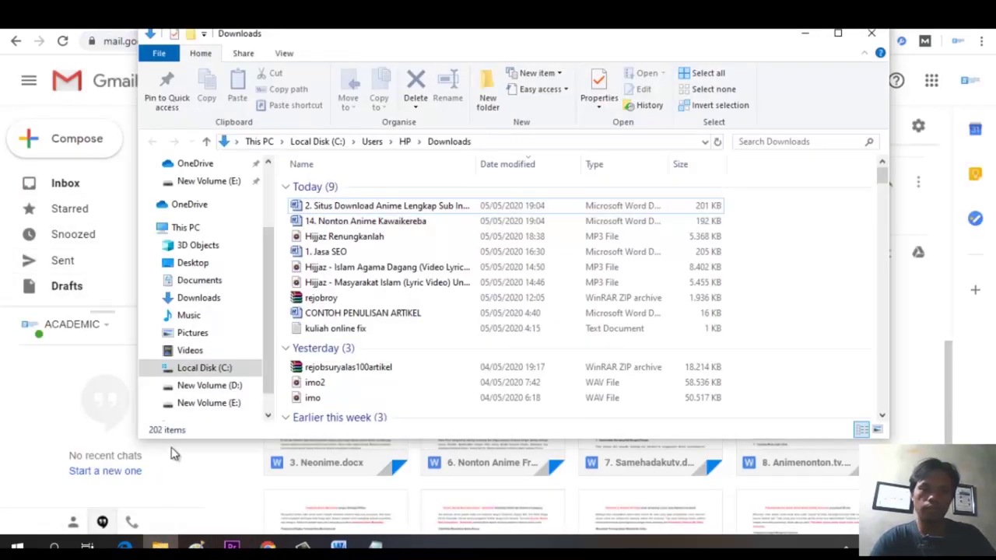
pyautogui.click(397, 221)
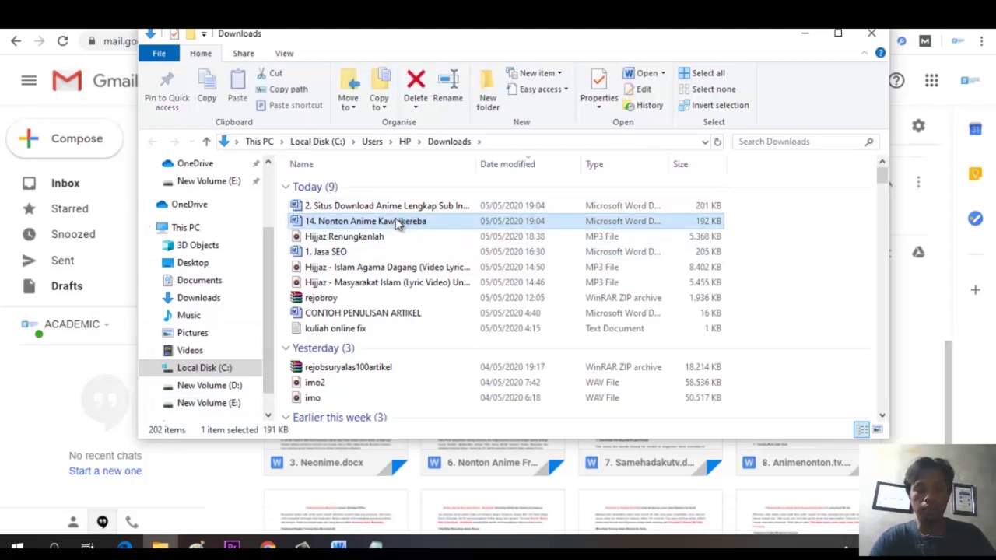
pyautogui.doubleClick(397, 222)
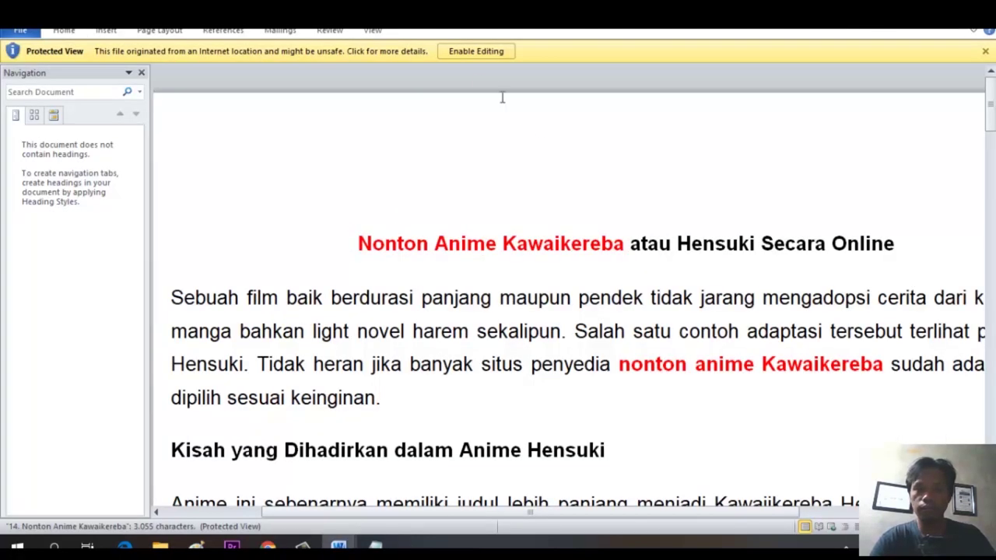
pyautogui.click(476, 52)
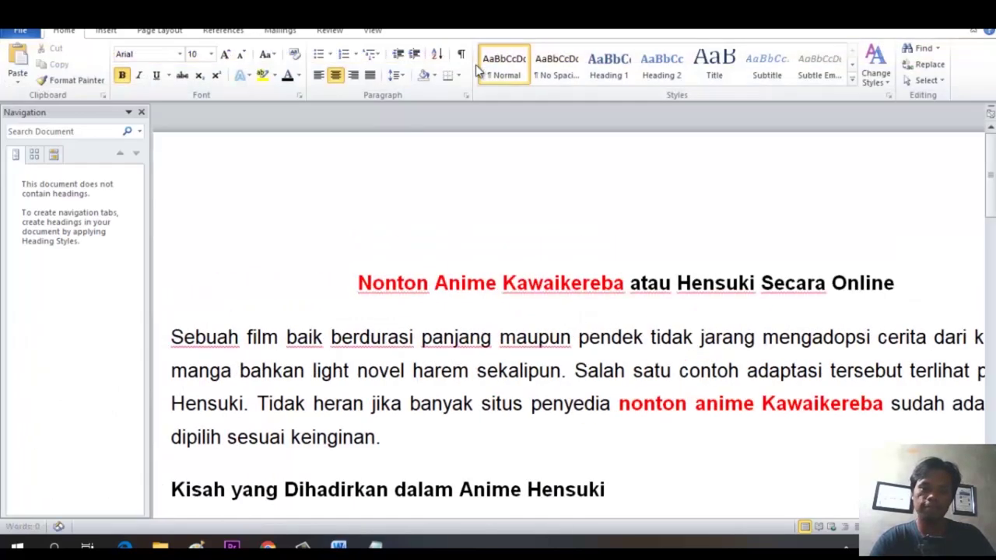
pyautogui.click(141, 112)
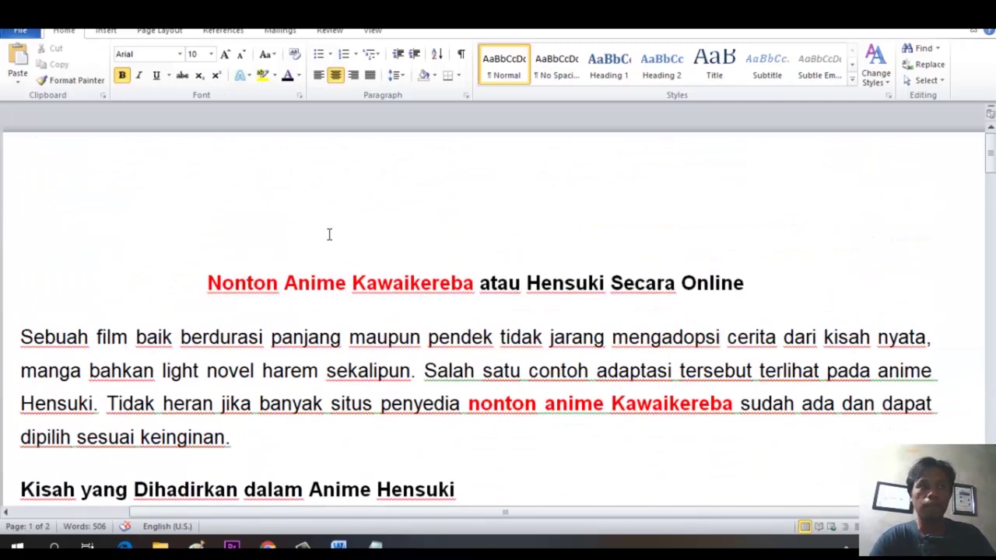
# Look over the article, then remove bold from its entire text and set the font colour to black.
pyautogui.scroll(-3, 332, 243)
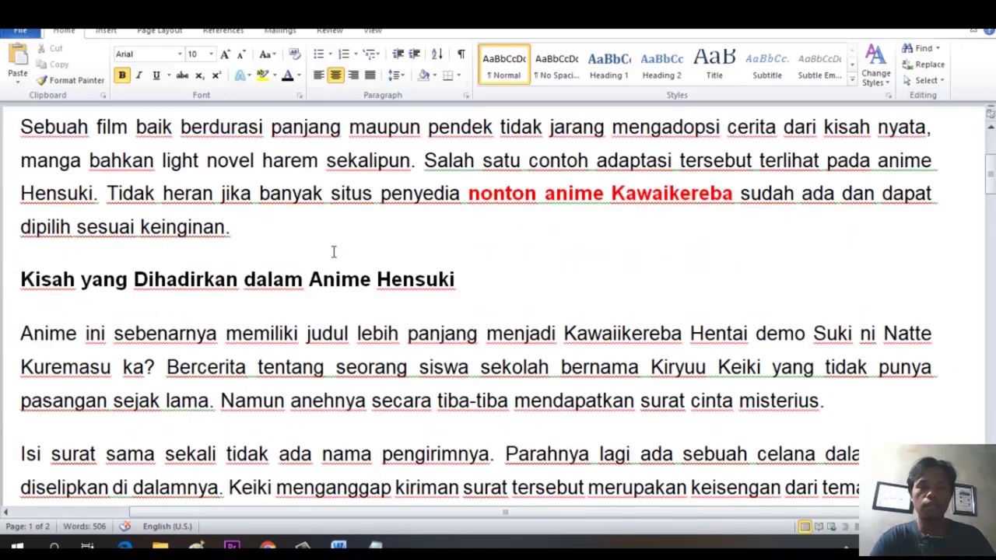
pyautogui.scroll(3, 339, 268)
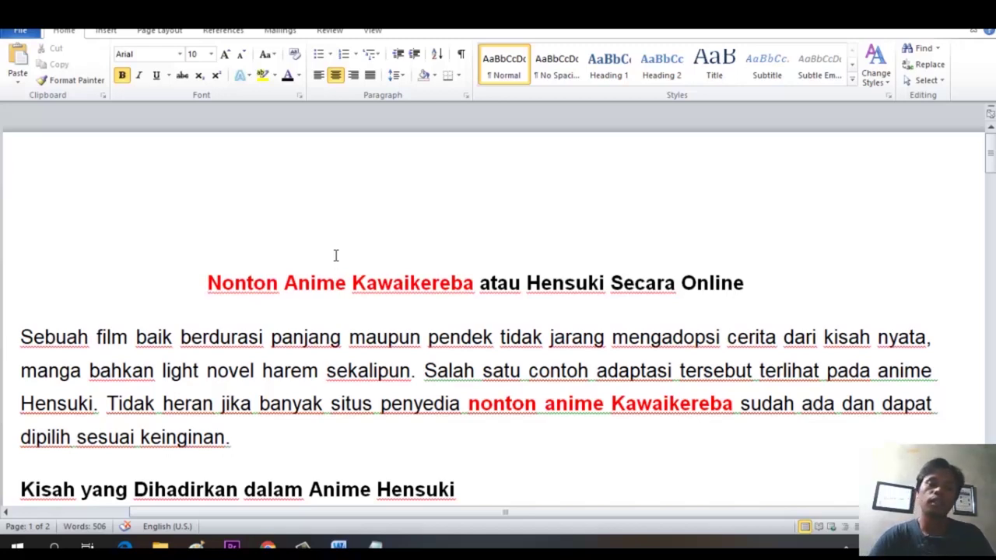
pyautogui.scroll(-10, 351, 322)
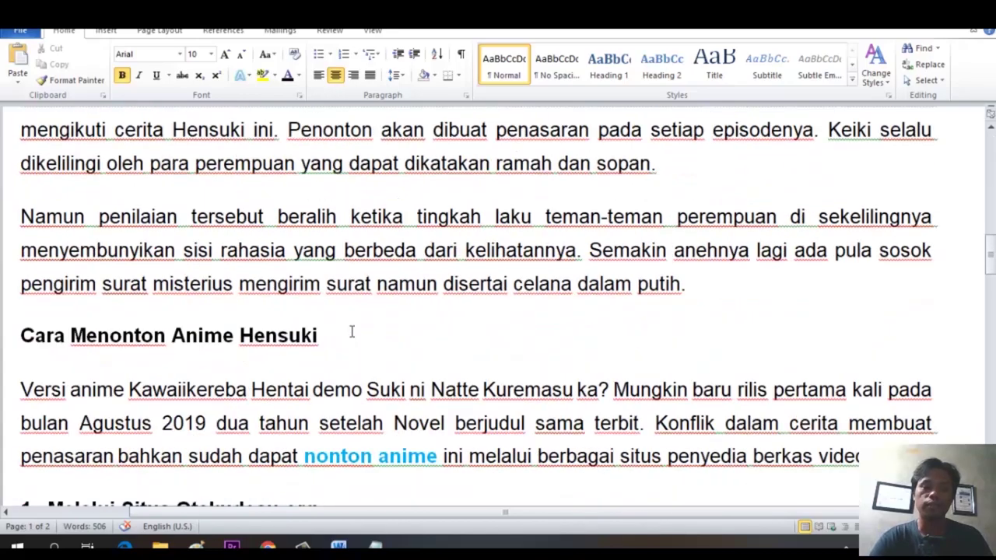
pyautogui.scroll(3, 351, 335)
pyautogui.scroll(3, 354, 340)
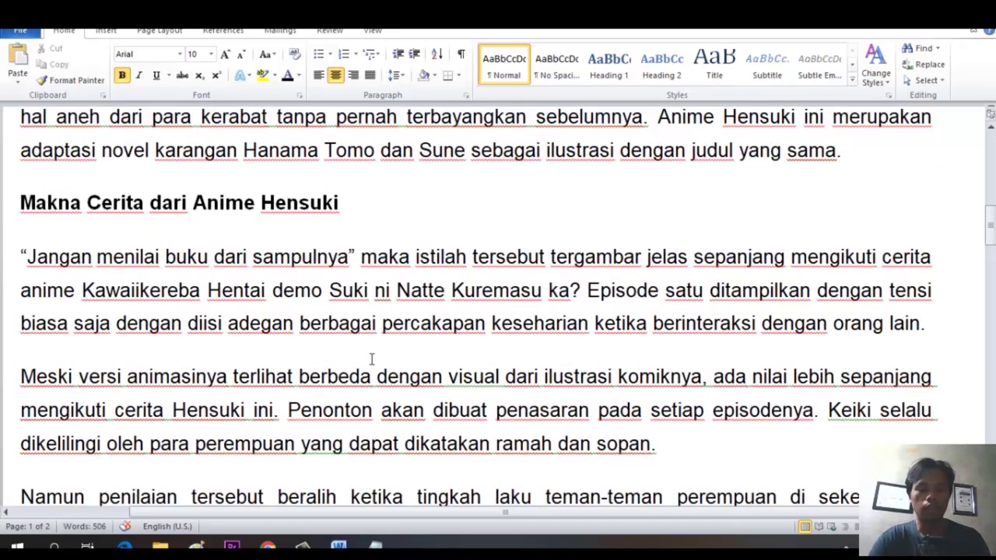
pyautogui.scroll(-2, 371, 359)
pyautogui.hotkey('ctrl', 'a')
pyautogui.scroll(12, 370, 371)
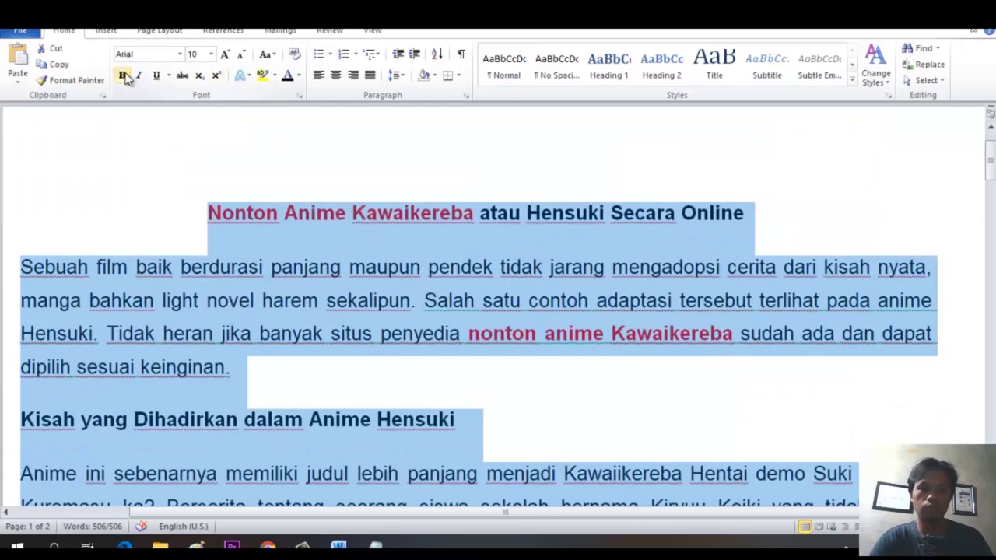
pyautogui.click(123, 76)
pyautogui.click(292, 74)
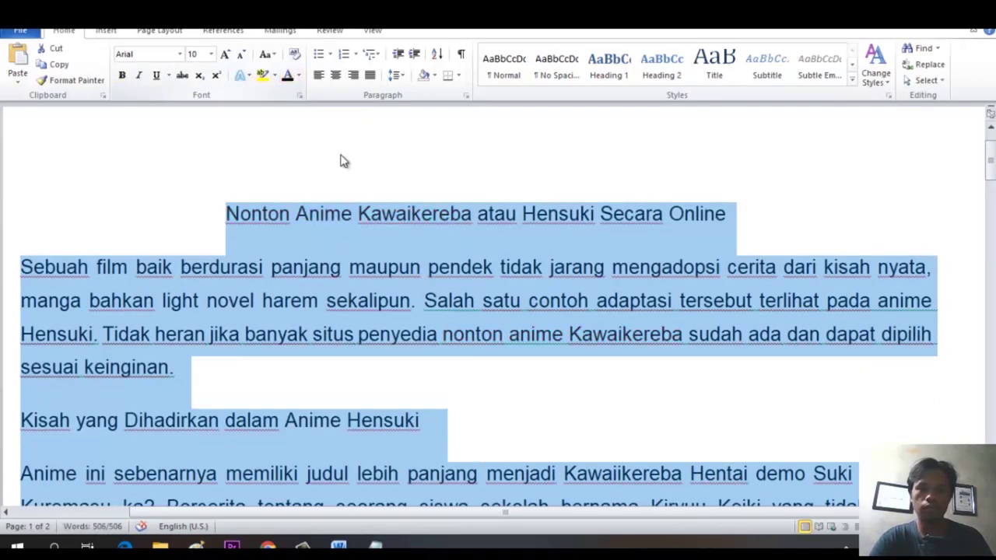
# Check the plain formatting throughout the article and copy the entire document text.
pyautogui.doubleClick(384, 268)
pyautogui.scroll(-20, 392, 301)
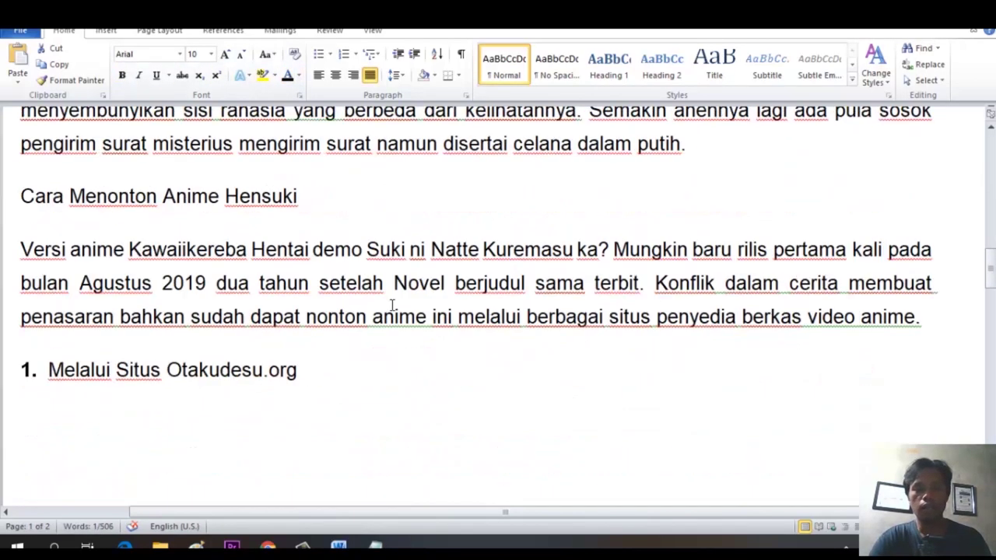
pyautogui.scroll(20, 392, 300)
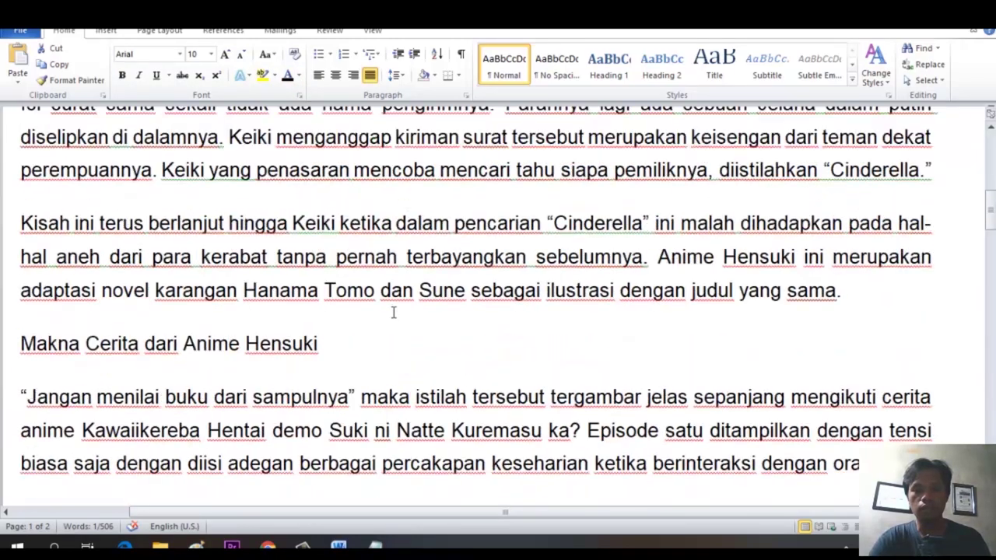
pyautogui.scroll(15, 393, 312)
pyautogui.click(396, 308)
pyautogui.doubleClick(396, 308)
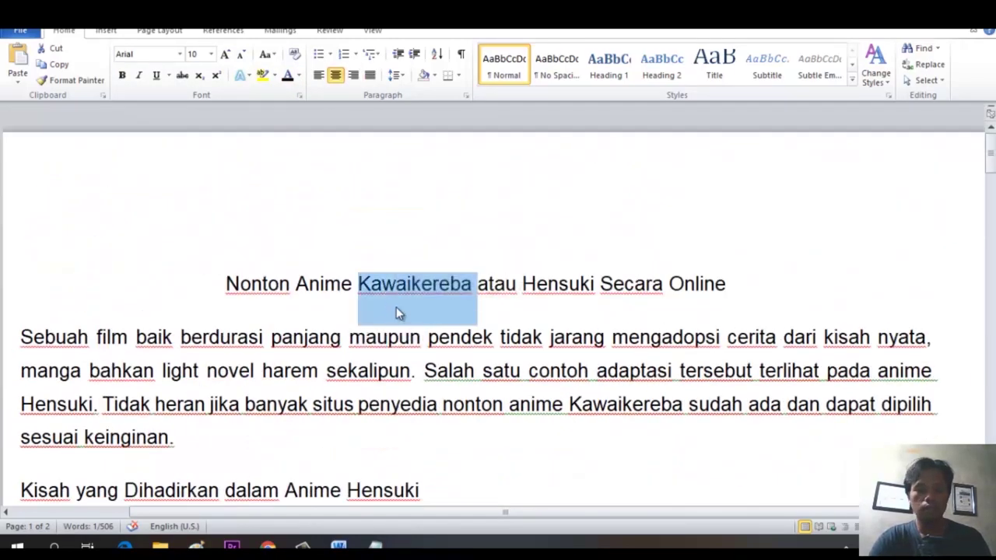
pyautogui.hotkey('ctrl', 'a')
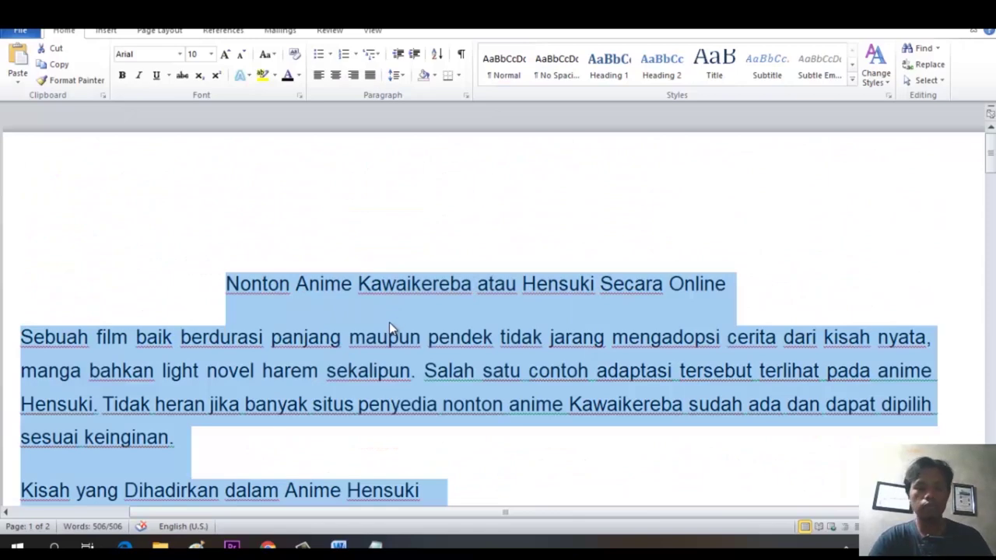
# Switch to Medium in Chrome, sign in with the suggested Google account and open the account options.
pyautogui.click(268, 547)
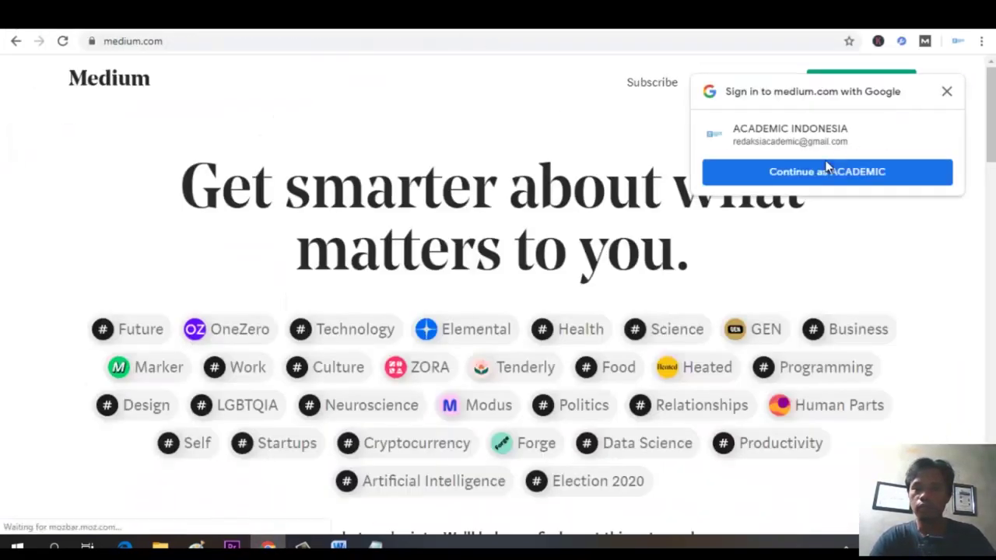
pyautogui.click(827, 168)
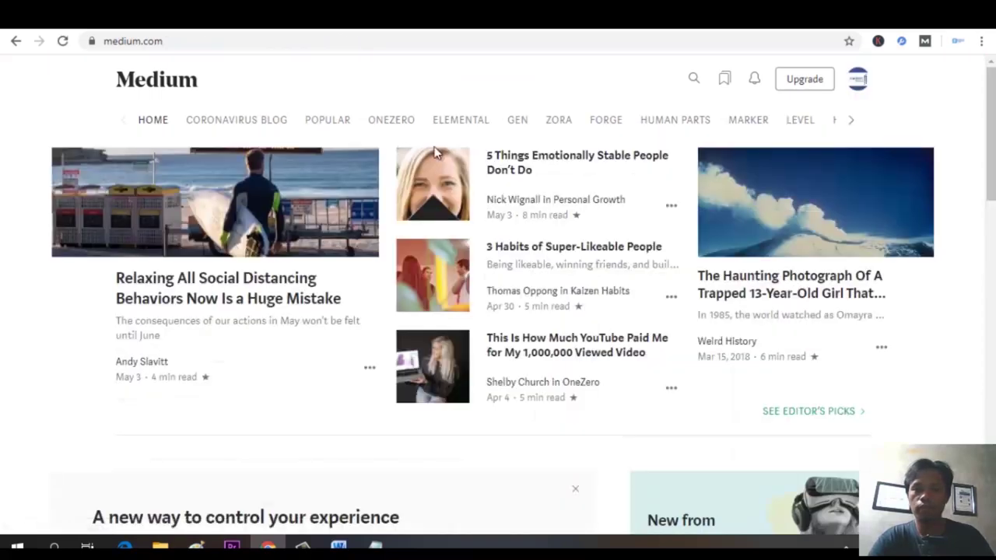
pyautogui.click(858, 81)
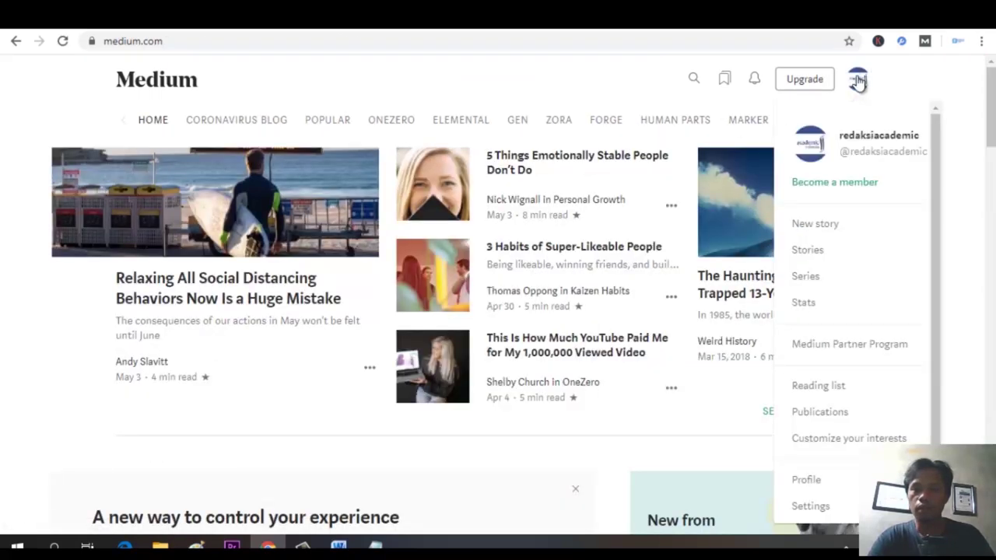
# Set the browser zoom of the Medium home page to 150%.
pyautogui.click(981, 40)
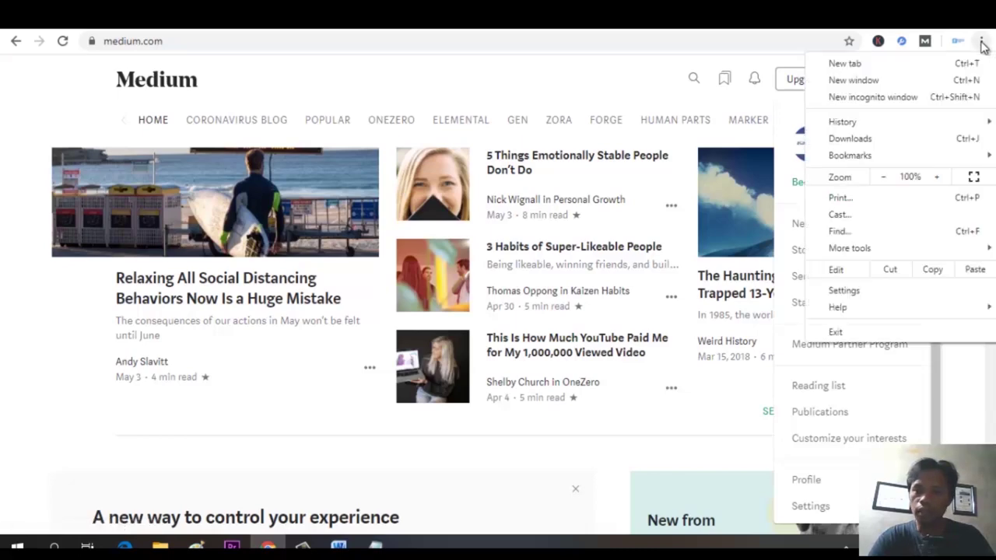
pyautogui.click(936, 177)
pyautogui.click(937, 177)
pyautogui.click(938, 182)
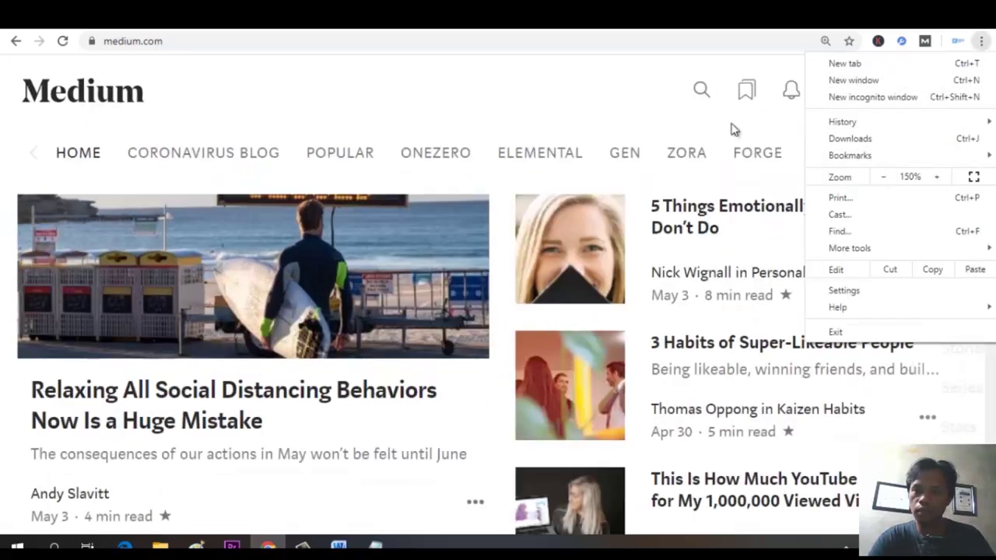
pyautogui.click(607, 102)
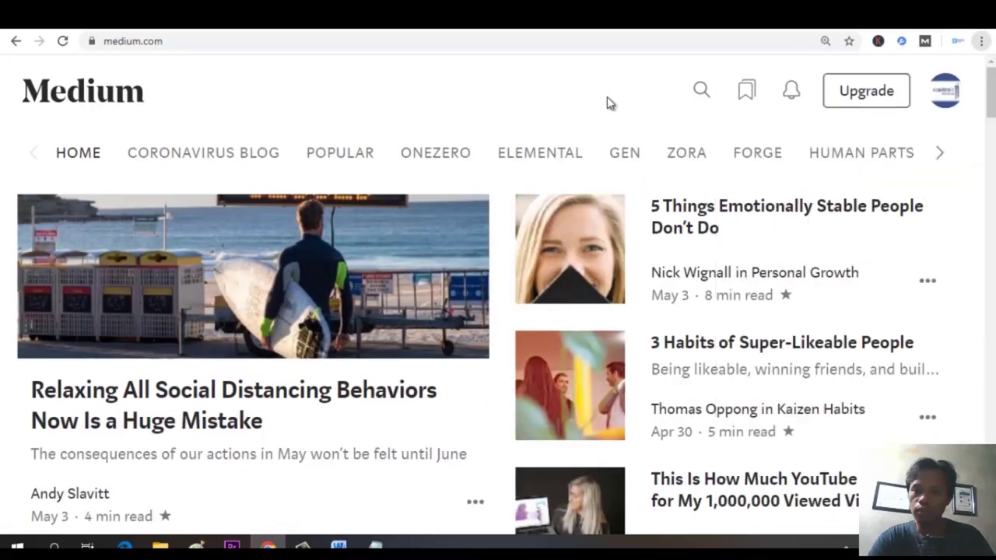
# Start a new story from the Medium account options.
pyautogui.click(793, 95)
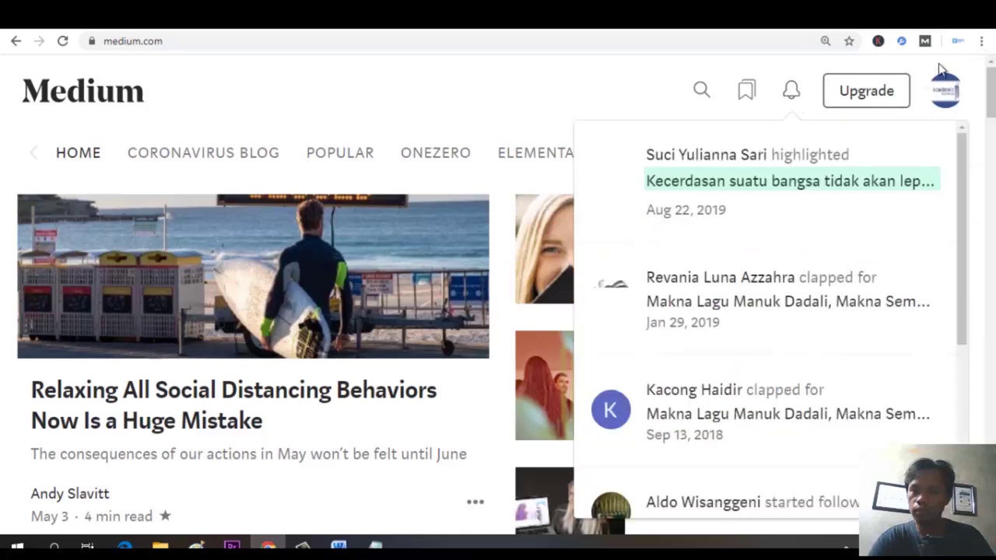
pyautogui.click(941, 95)
pyautogui.click(942, 95)
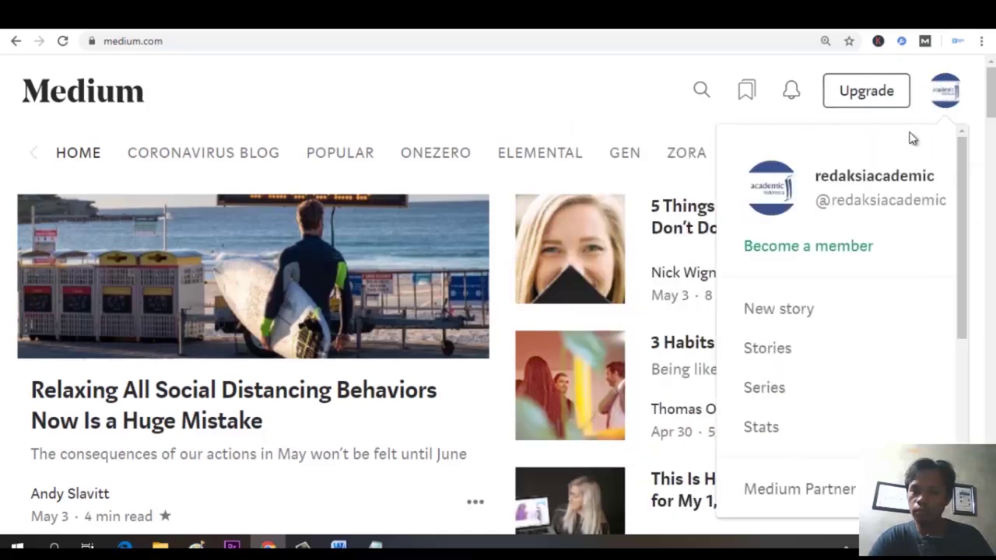
pyautogui.click(826, 318)
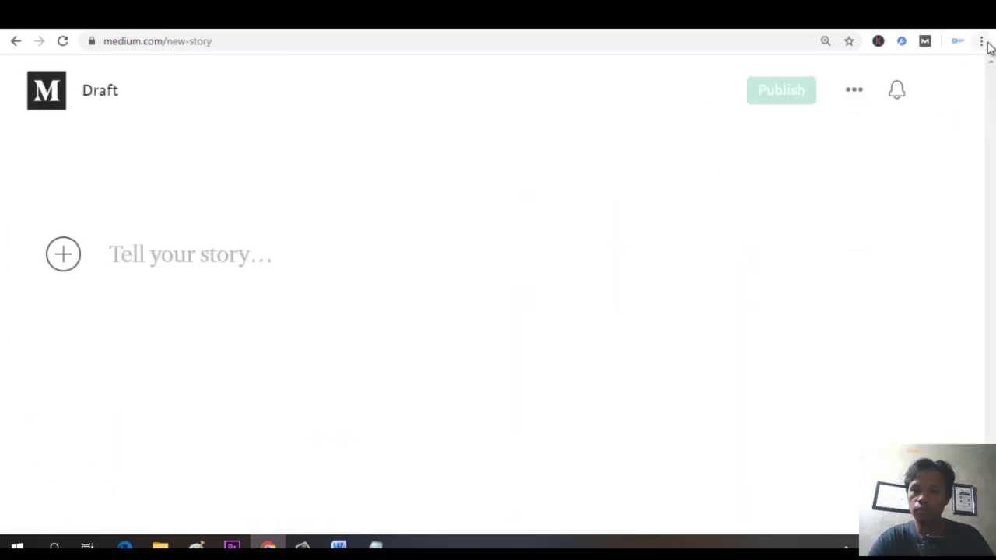
# Set the browser zoom to 110% and paste the copied article into the new story's body.
pyautogui.click(983, 42)
pyautogui.click(883, 184)
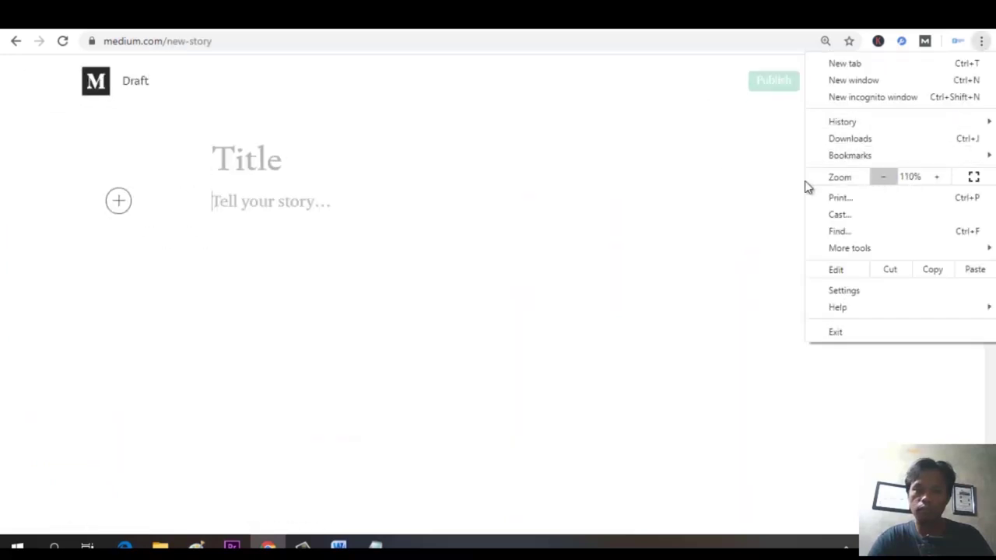
pyautogui.click(284, 280)
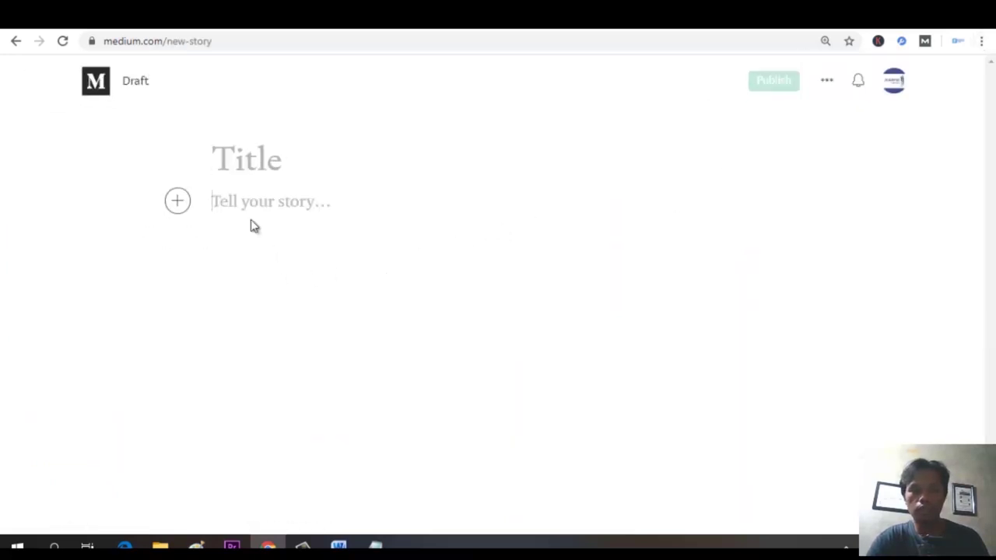
pyautogui.hotkey('ctrl', 'v')
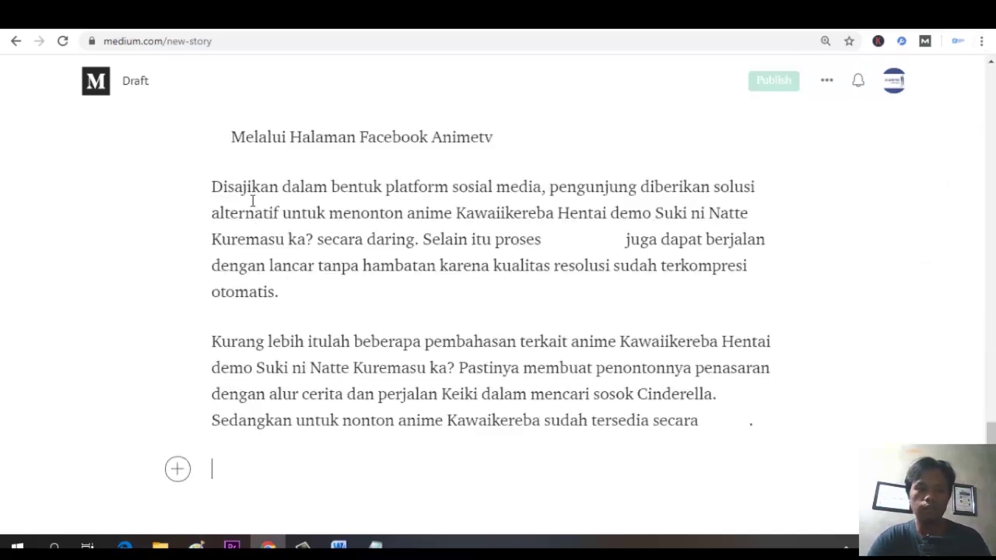
# Move the line "Nonton Anime Kawaikereba atau Hensuki Secara Online" from the story's body into its title.
pyautogui.scroll(10, 299, 258)
pyautogui.scroll(5, 305, 266)
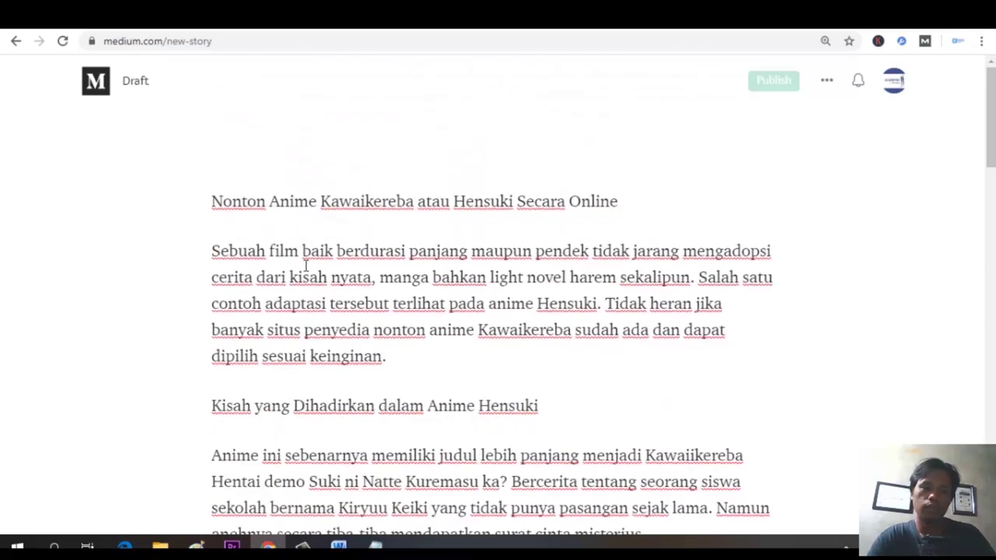
pyautogui.tripleClick(308, 214)
pyautogui.hotkey('ctrl', 'c')
pyautogui.rightClick(311, 204)
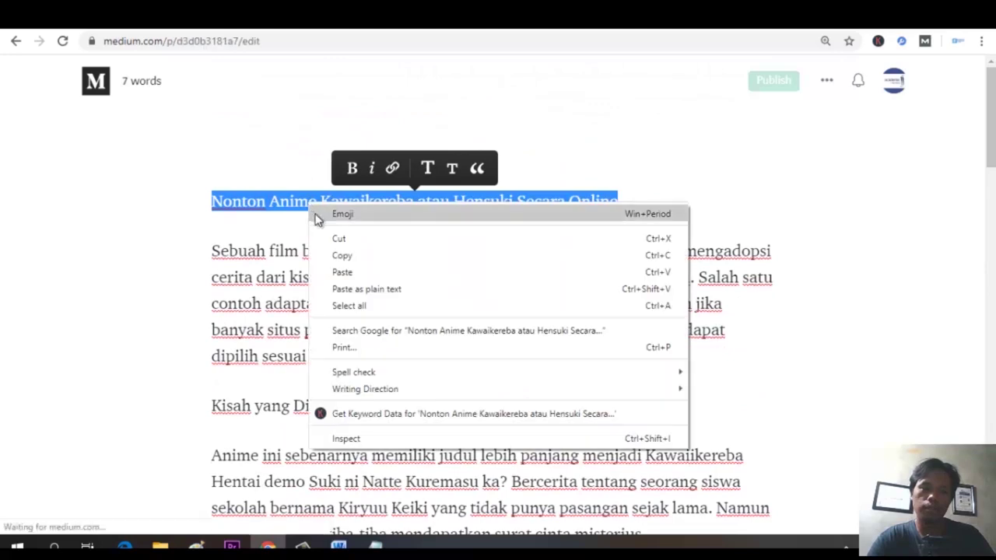
pyautogui.click(331, 237)
pyautogui.click(306, 145)
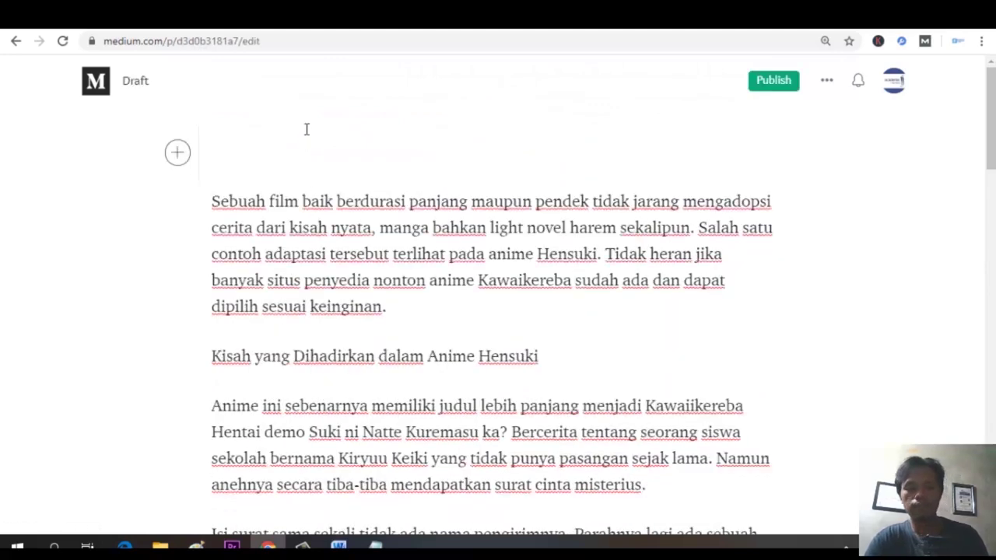
pyautogui.hotkey('ctrl', 'v')
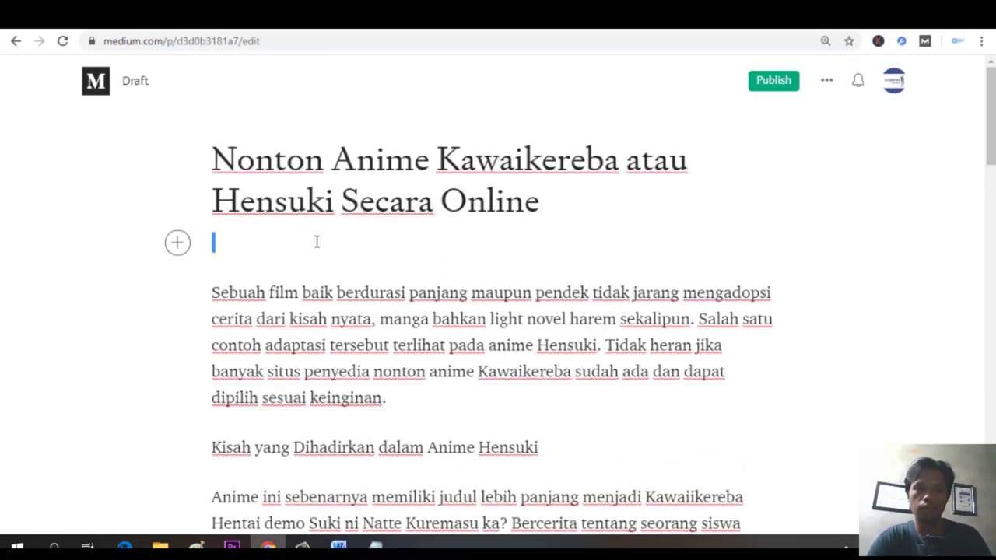
# Format the lines "Kisah yang Dihadirkan dalam Anime Hensuki" and "Makna Cerita dari Anime Hensuki" as large headings.
pyautogui.click(317, 241)
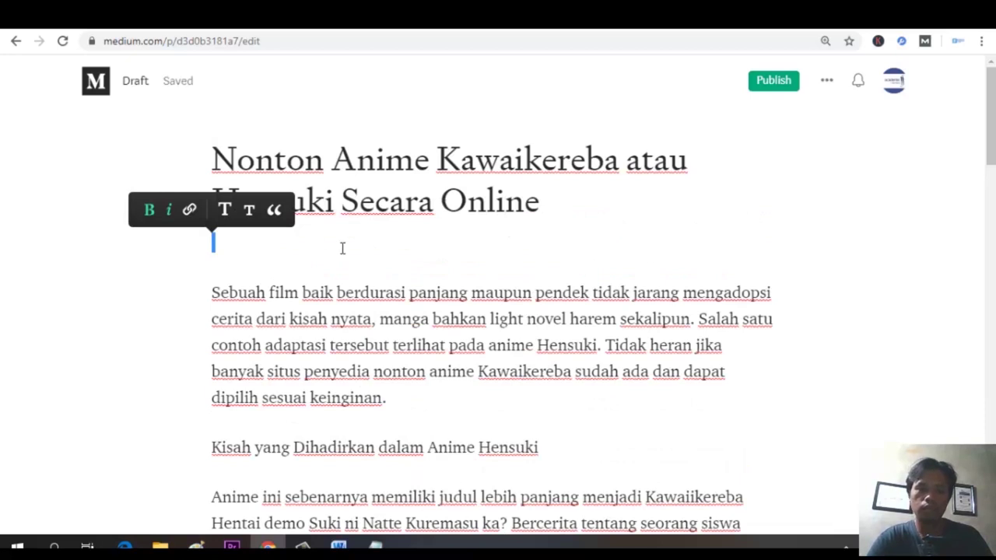
pyautogui.scroll(-2, 343, 247)
pyautogui.tripleClick(349, 294)
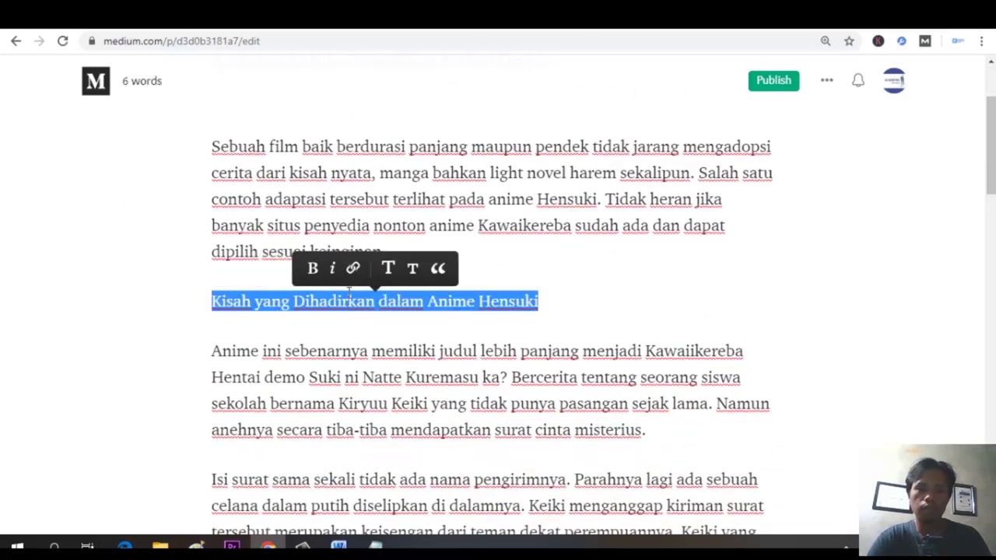
pyautogui.click(388, 268)
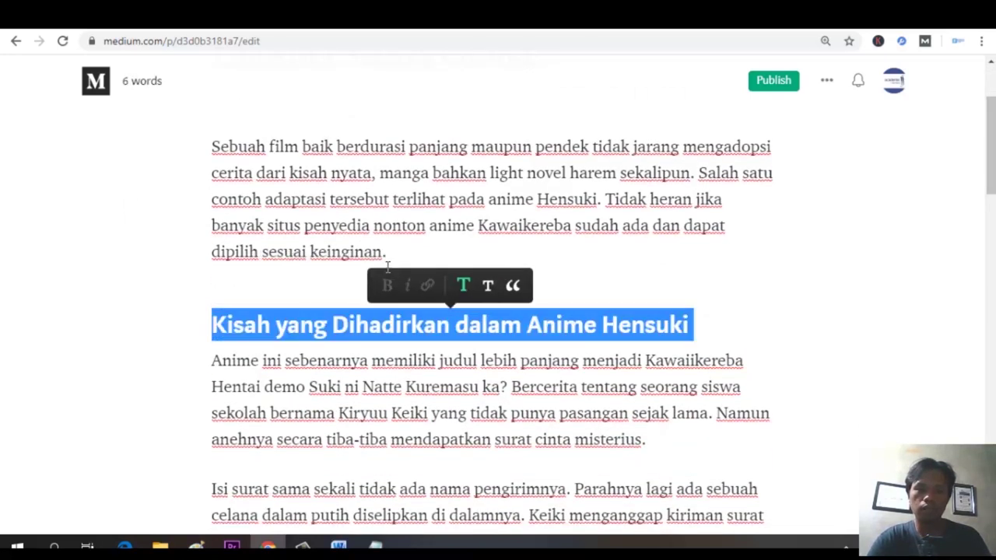
pyautogui.scroll(-5, 386, 268)
pyautogui.tripleClick(321, 385)
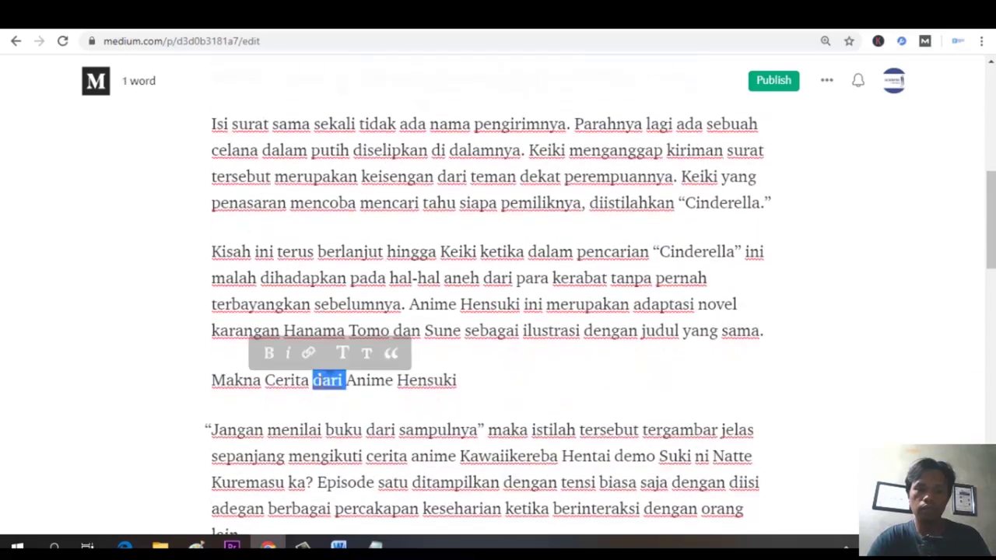
pyautogui.click(347, 350)
# Format "Makna Cerita dari Anime Hensuki" and "Cara Menonton Anime Hensuki" as small headings.
pyautogui.scroll(-8, 347, 350)
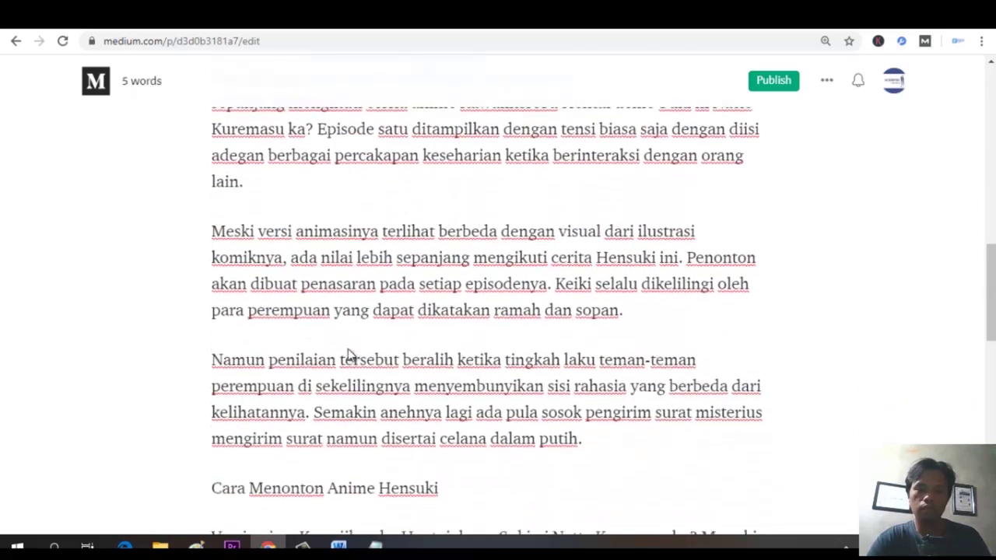
pyautogui.scroll(9, 349, 344)
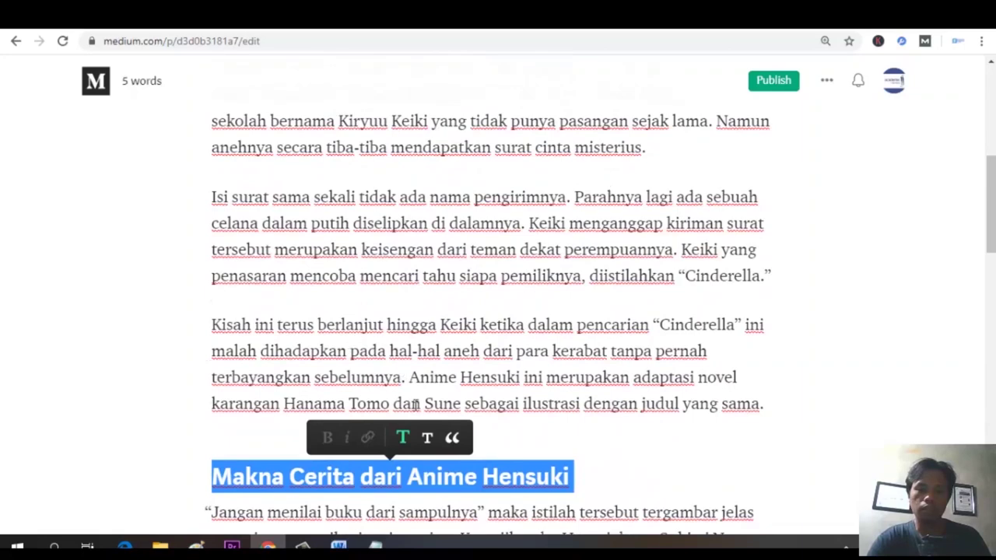
pyautogui.click(428, 437)
pyautogui.scroll(-10, 335, 251)
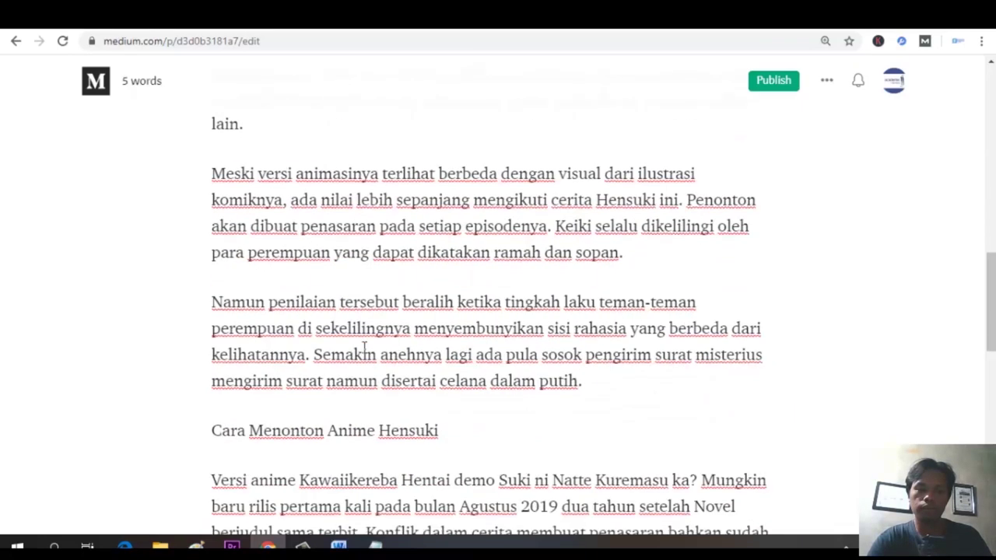
pyautogui.tripleClick(332, 216)
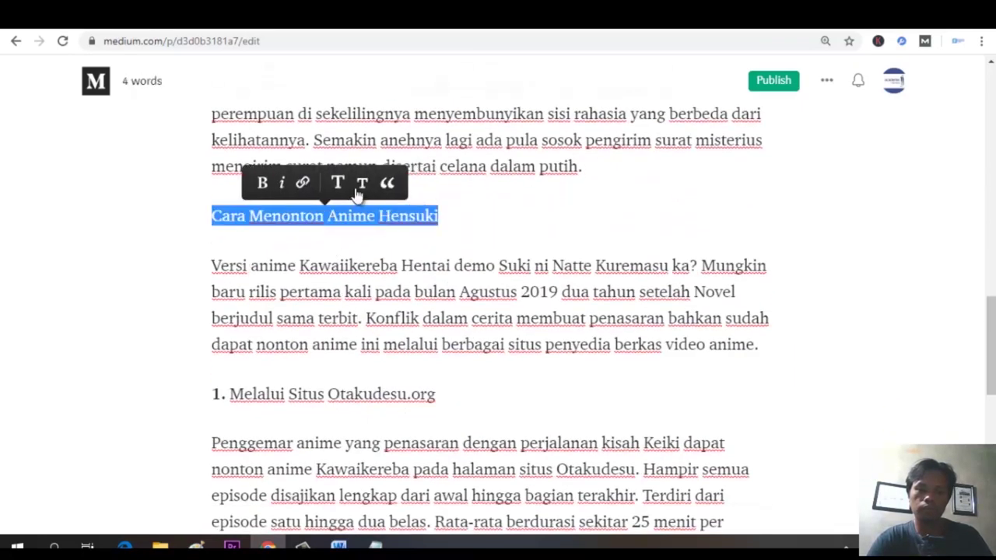
pyautogui.click(357, 187)
# Format the lines "1. Melalui Situs Otakudesu.org" and "2. Melalui Halaman Facebook Animetv" as small headings.
pyautogui.scroll(-4, 356, 233)
pyautogui.scroll(3, 355, 269)
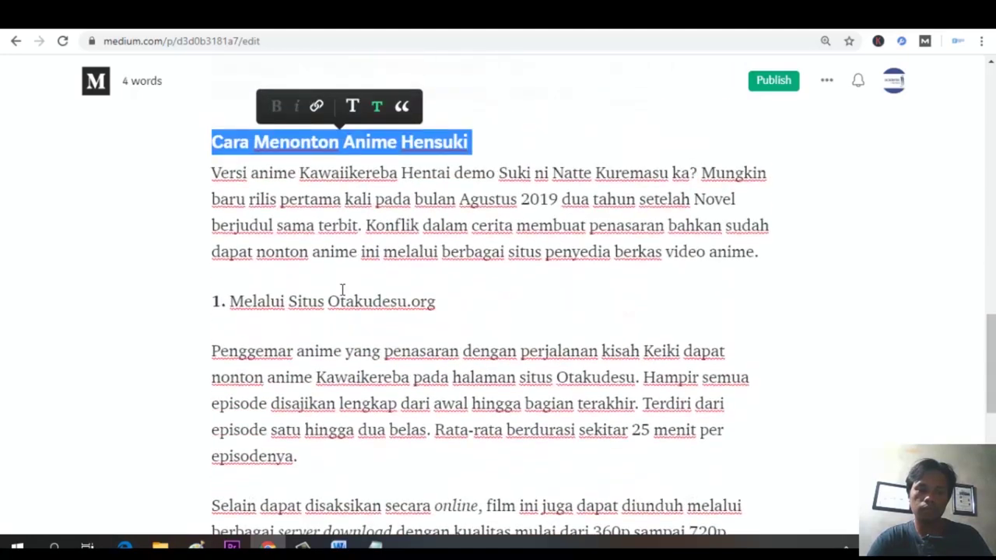
pyautogui.tripleClick(331, 299)
pyautogui.click(363, 268)
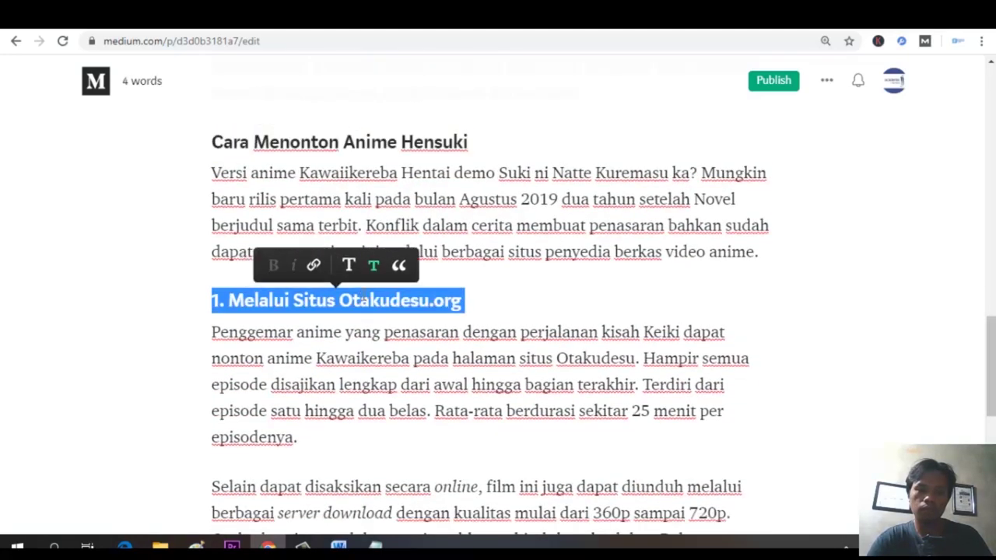
pyautogui.scroll(-6, 362, 292)
pyautogui.tripleClick(351, 205)
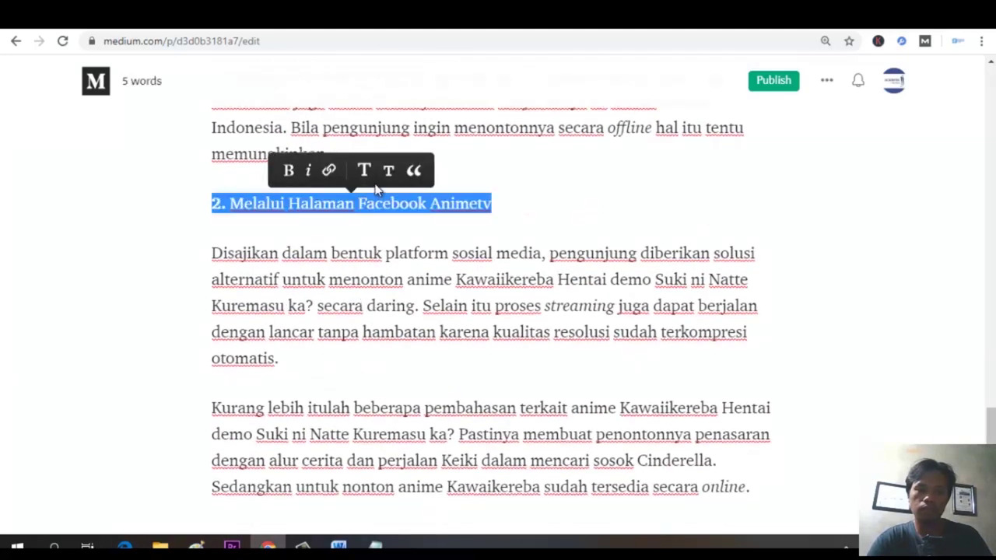
pyautogui.click(388, 170)
pyautogui.scroll(-2, 358, 272)
pyautogui.scroll(1, 353, 337)
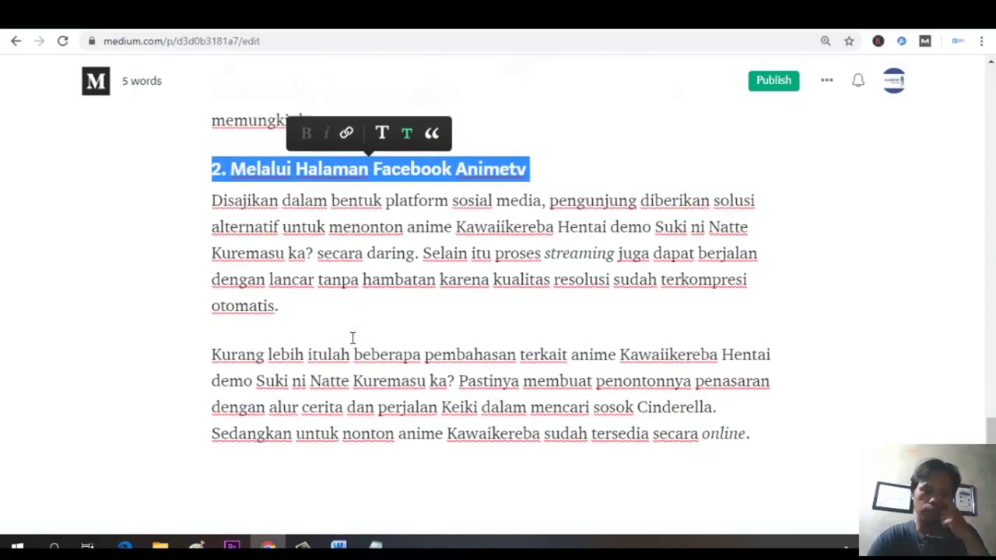
# Change the headings "Cara Menonton Anime Hensuki" and "Makna Cerita dari Anime Hensuki" to the large heading size.
pyautogui.scroll(10, 352, 337)
pyautogui.scroll(-3, 350, 343)
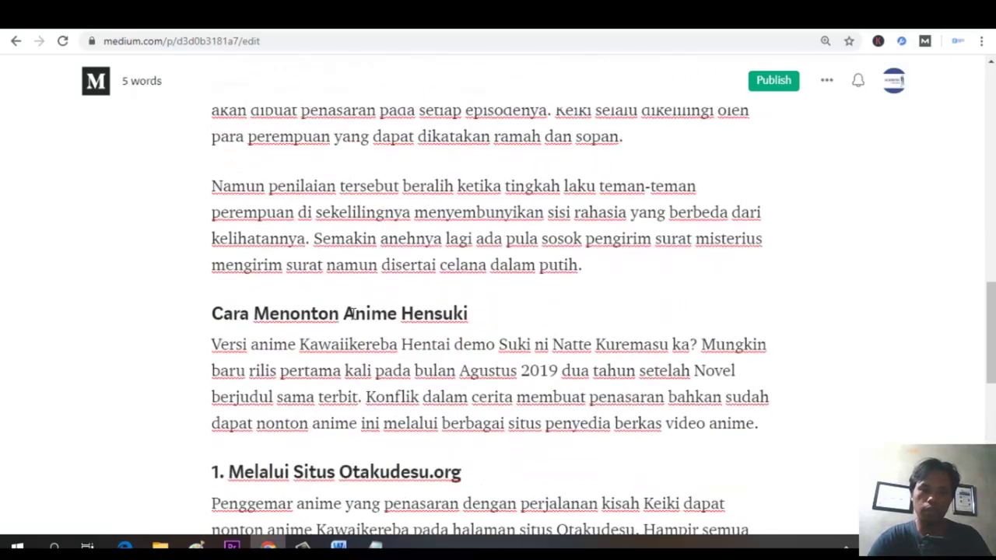
pyautogui.tripleClick(351, 312)
pyautogui.click(350, 276)
pyautogui.scroll(4, 424, 348)
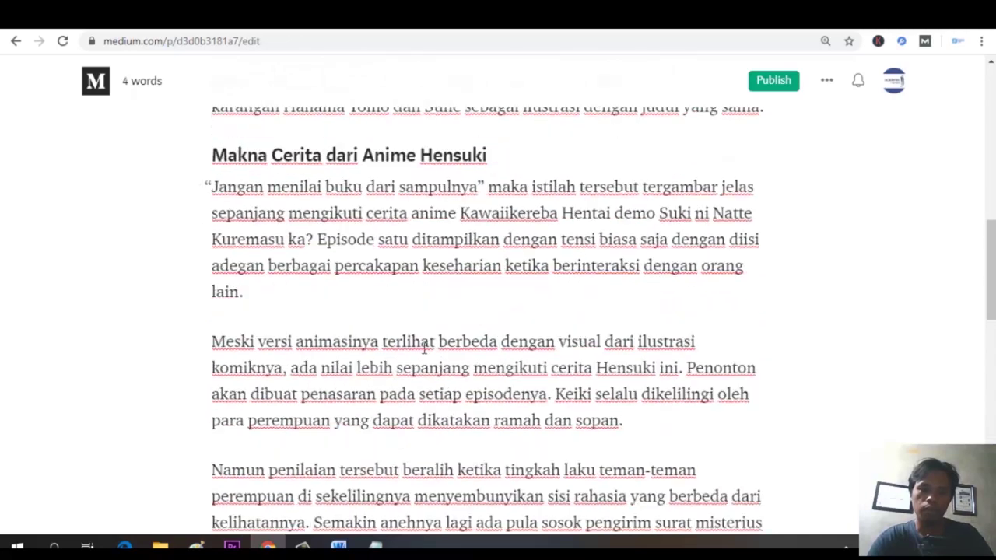
pyautogui.scroll(10, 424, 348)
pyautogui.scroll(-6, 424, 351)
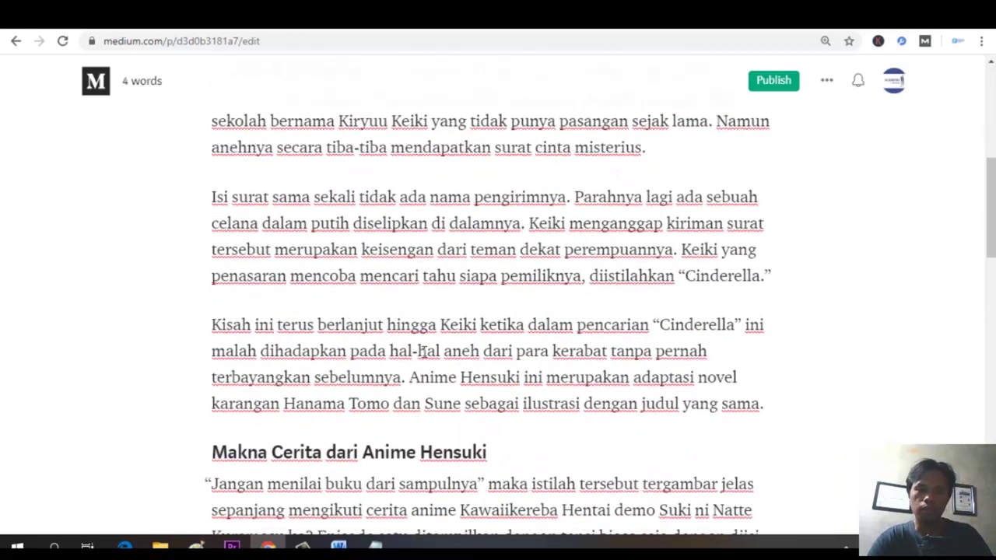
pyautogui.scroll(-2, 421, 351)
pyautogui.tripleClick(407, 306)
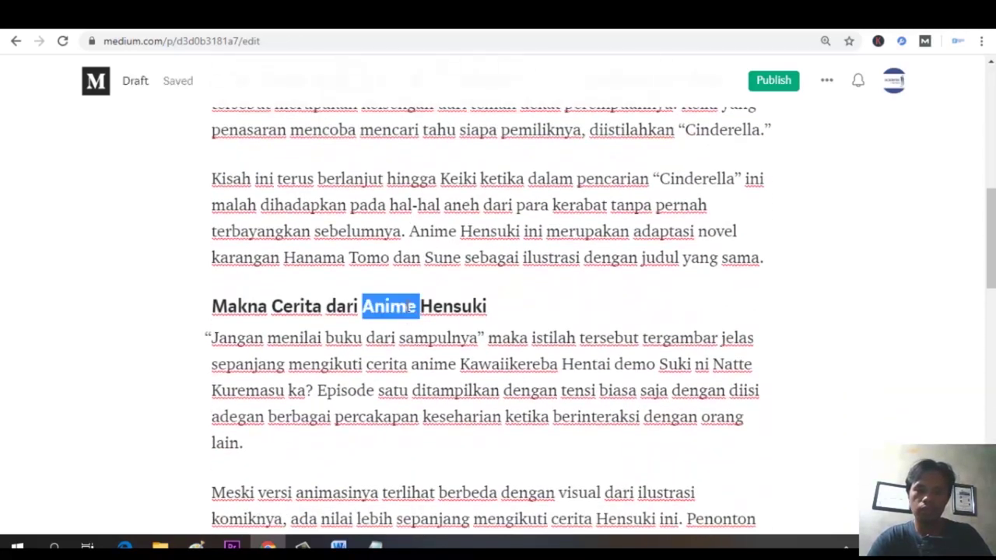
pyautogui.click(384, 273)
pyautogui.click(403, 231)
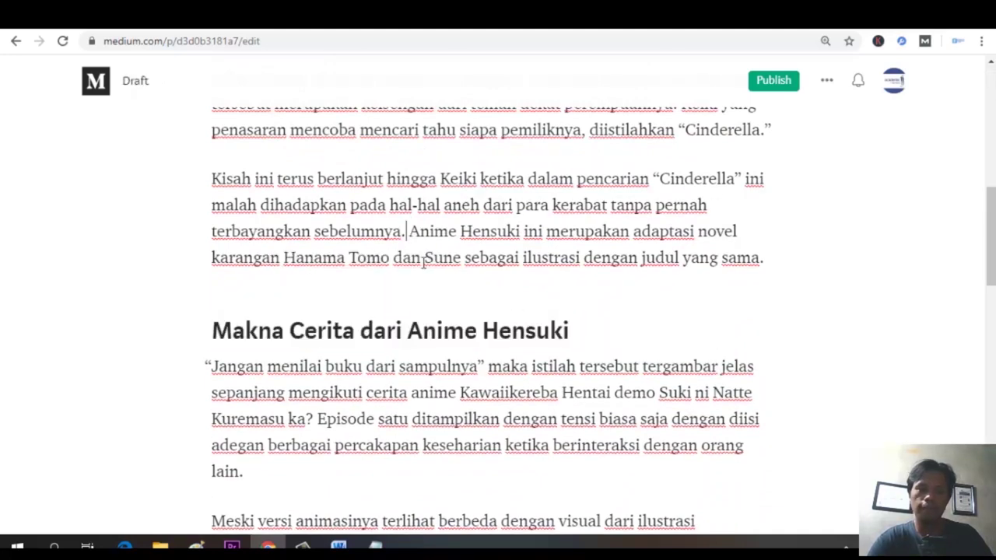
# Open Pixabay in a new browser tab and search its images for "anime".
pyautogui.scroll(10, 440, 311)
pyautogui.hotkey('ctrl', 'Tab')
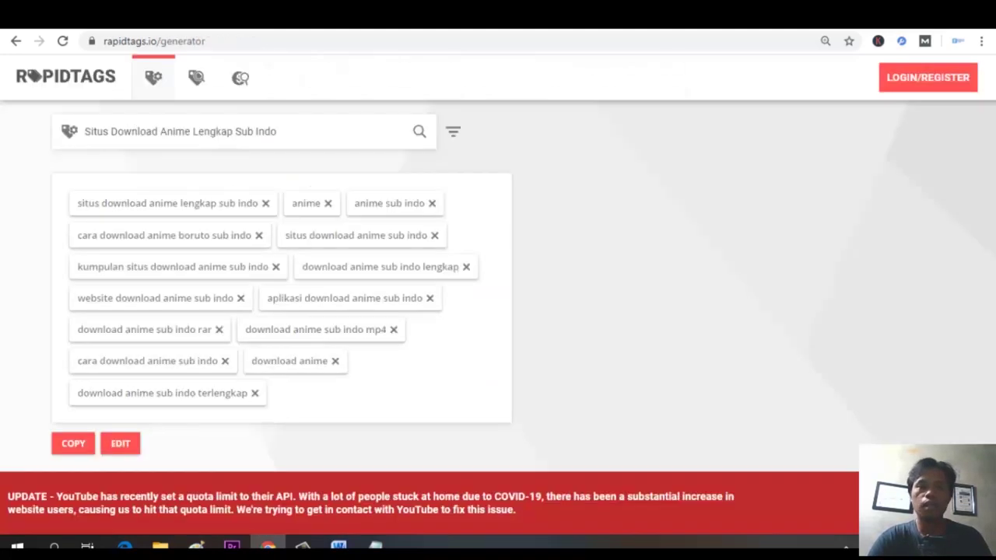
pyautogui.hotkey('ctrl', 'Tab')
pyautogui.hotkey('ctrl', 't')
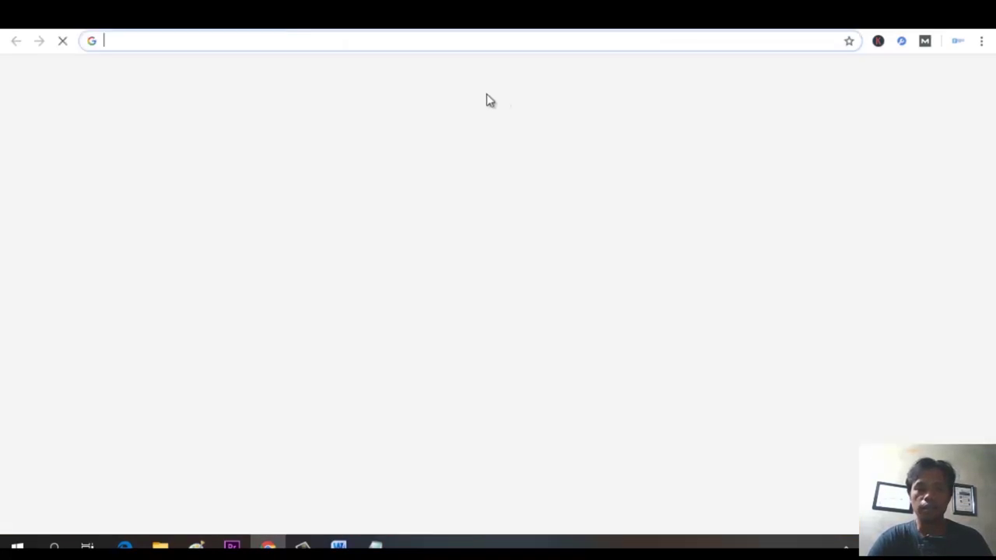
pyautogui.write('pixa')
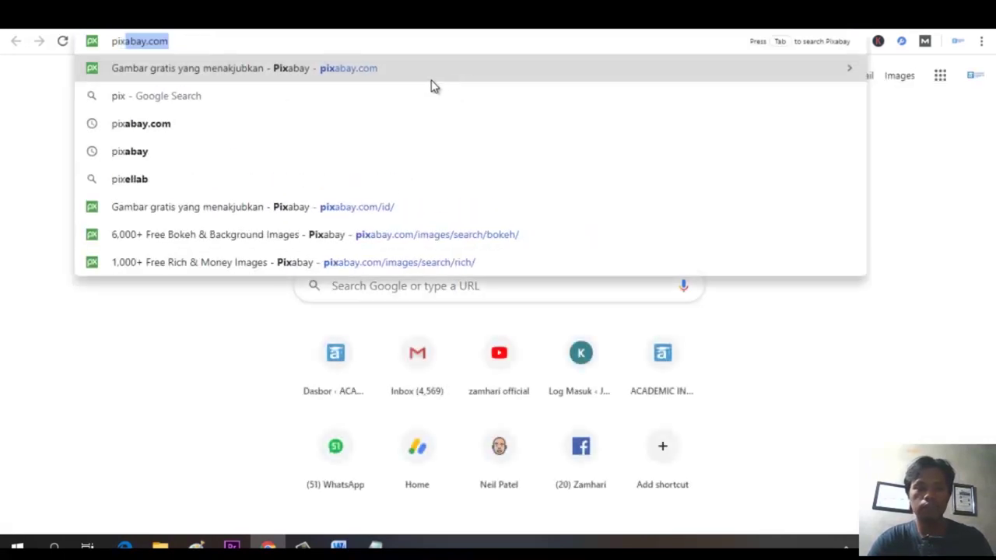
pyautogui.click(361, 76)
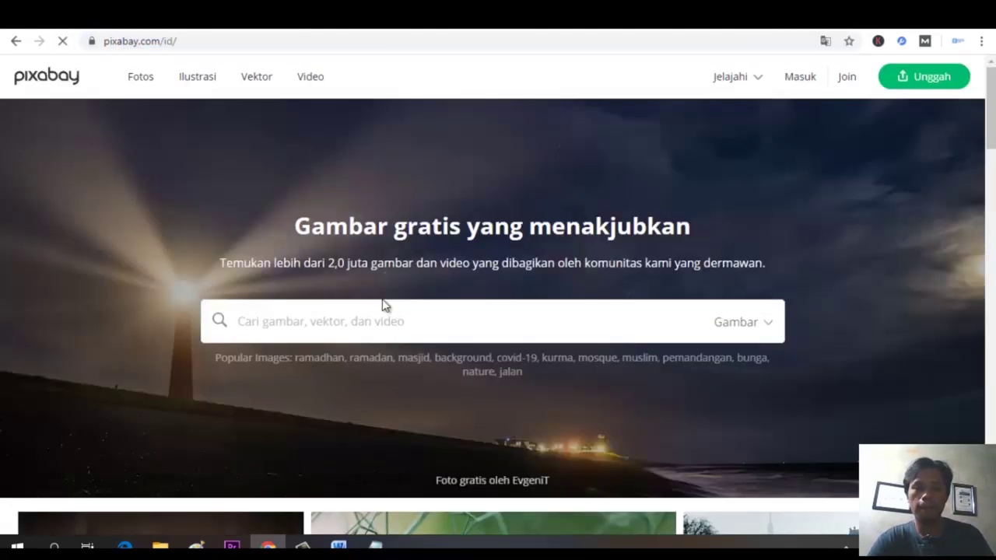
pyautogui.click(378, 304)
pyautogui.write('anime')
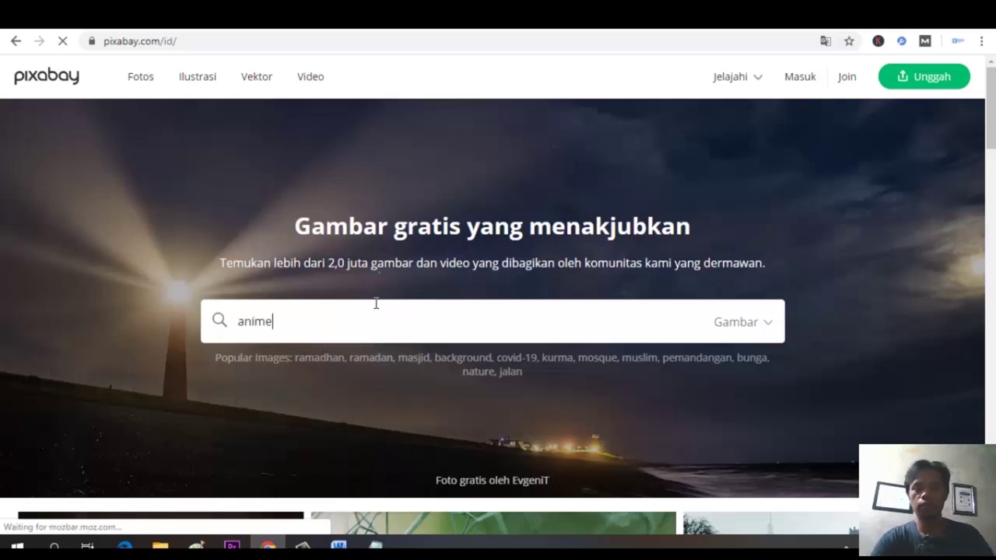
pyautogui.press('Return')
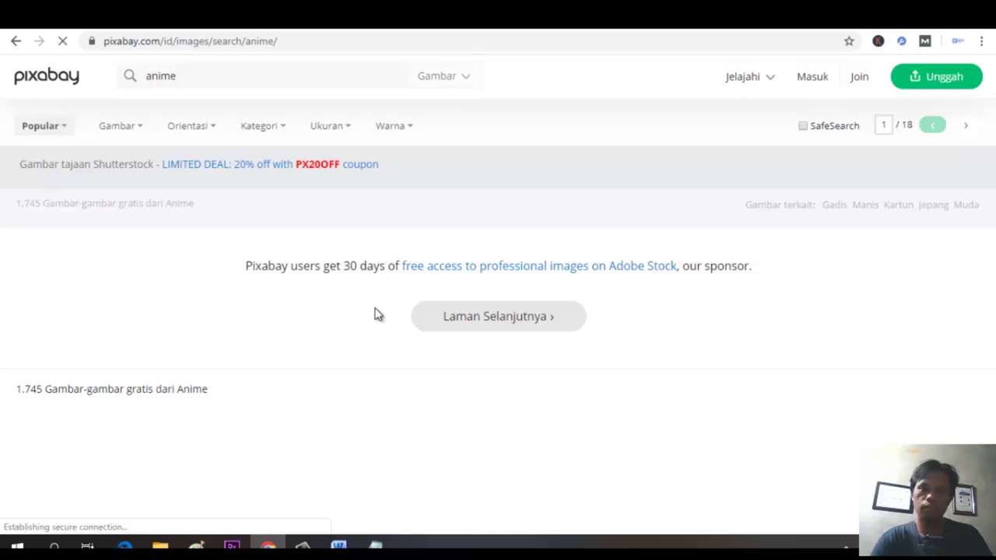
# Open the black-and-white manga illustration of the pen-spinning boy and load its image file in a separate tab.
pyautogui.scroll(-4, 375, 311)
pyautogui.scroll(-4, 376, 315)
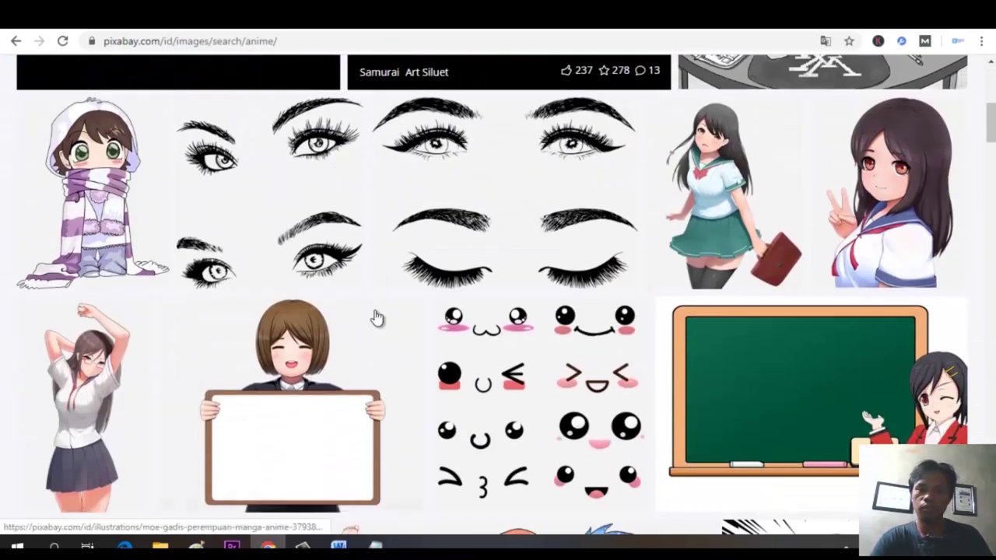
pyautogui.scroll(3, 377, 317)
pyautogui.click(750, 230)
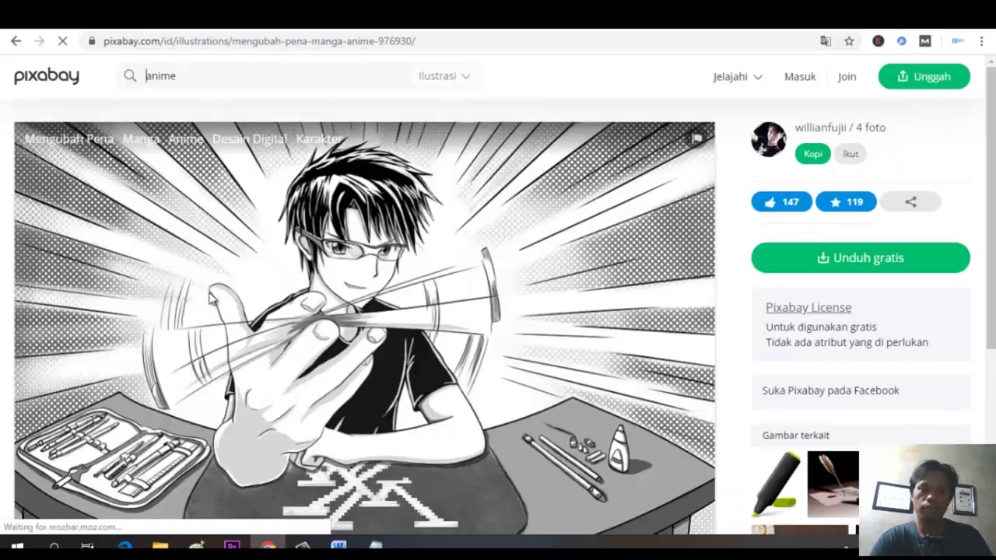
pyautogui.rightClick(210, 298)
pyautogui.click(233, 302)
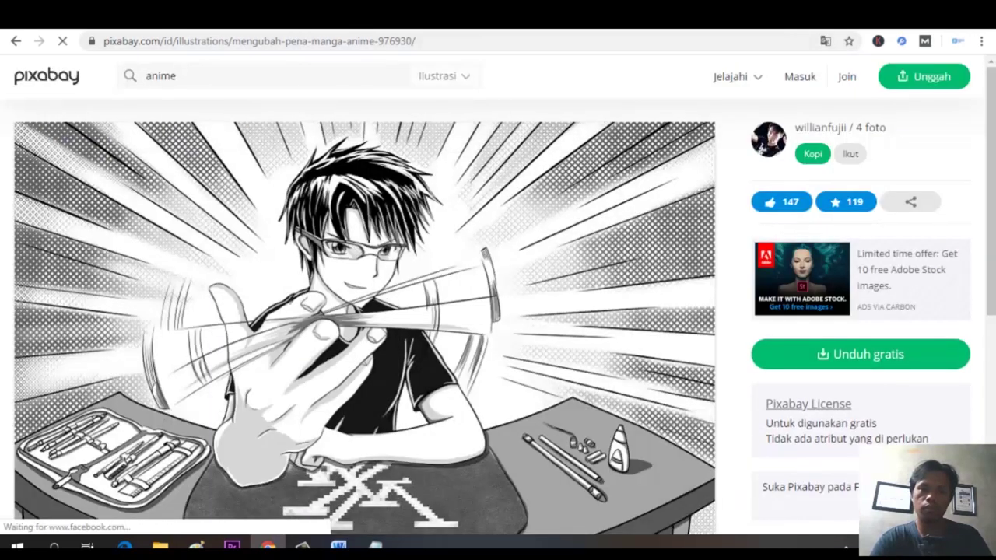
# Copy the story's title from the Medium draft and switch to the tab with the pen-spinning image.
pyautogui.click(295, 16)
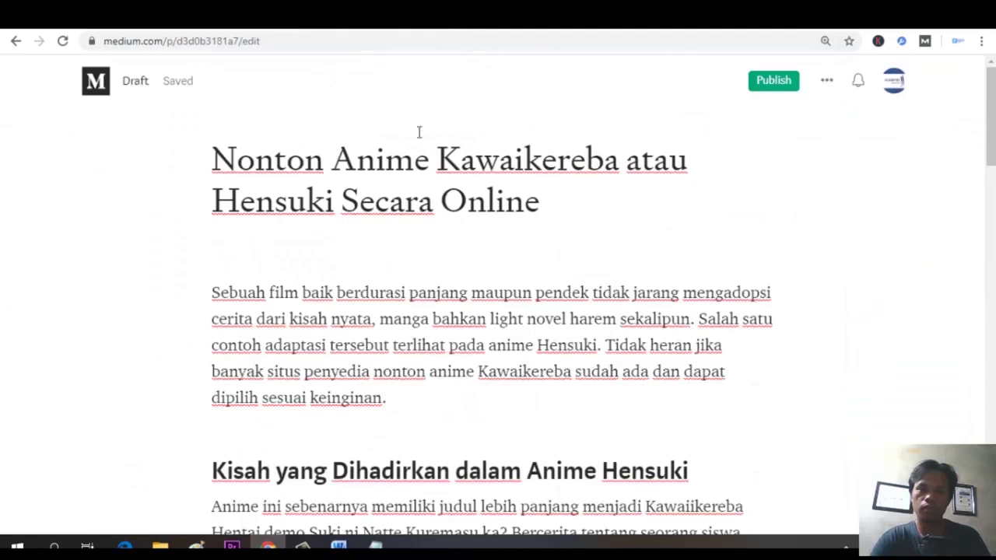
pyautogui.click(424, 167)
pyautogui.tripleClick(424, 167)
pyautogui.hotkey('ctrl', 'c')
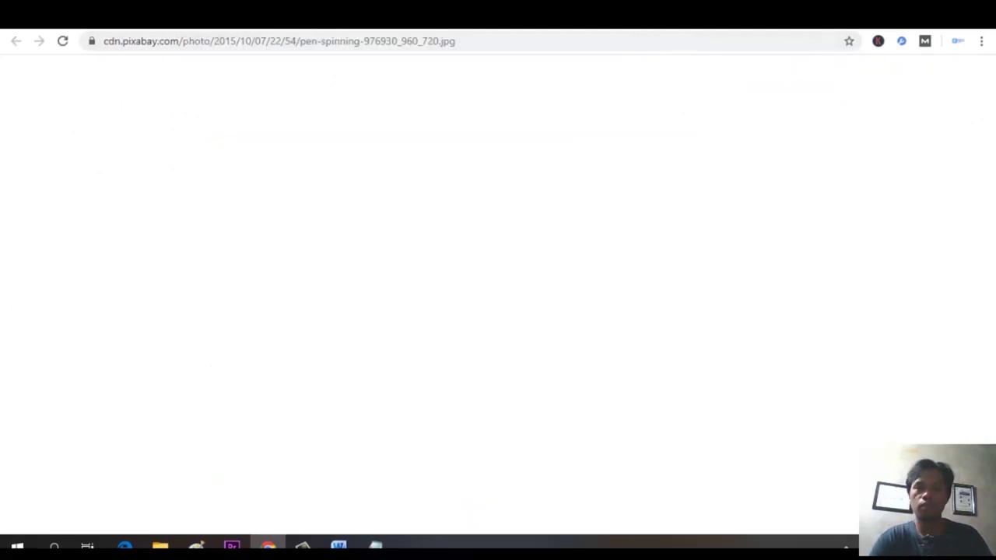
pyautogui.click(646, 16)
pyautogui.rightClick(372, 209)
pyautogui.click(393, 238)
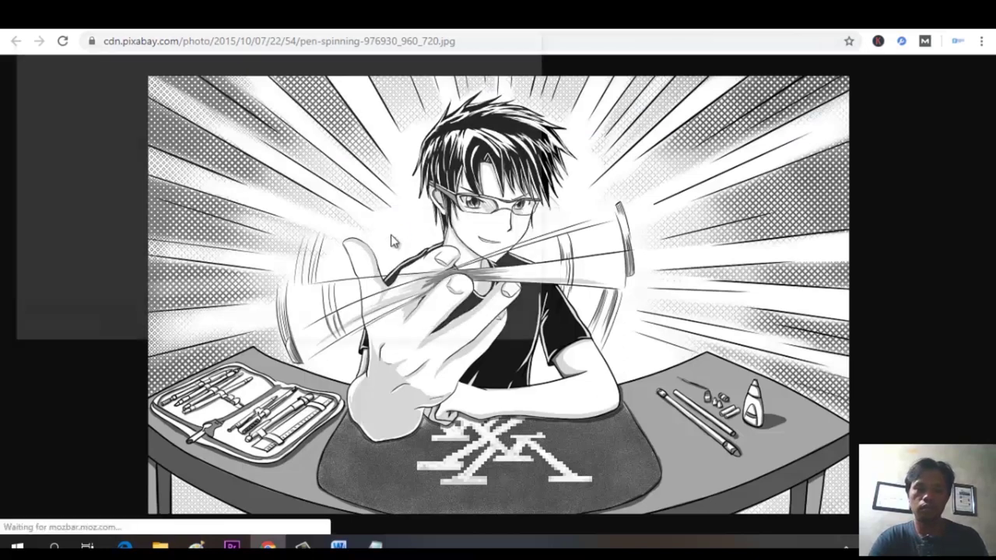
pyautogui.press('Return')
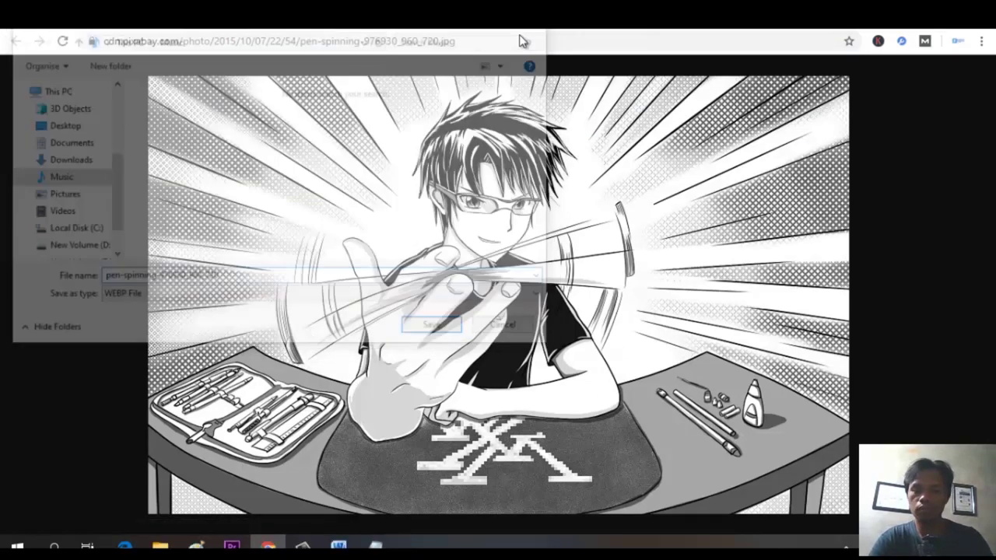
# Capture the pen-spinning image as a screenshot and save it as PNG in Music, named "Nonton Anime Kawaikereba atau Hensuki Secara Online".
pyautogui.press('Print')
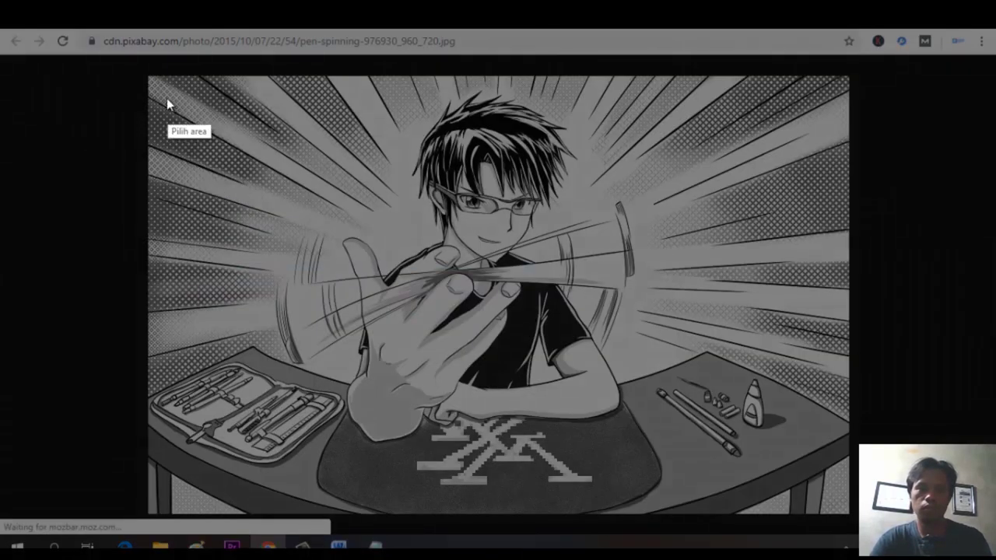
pyautogui.moveTo(153, 79); pyautogui.dragTo(845, 511)
pyautogui.click(809, 526)
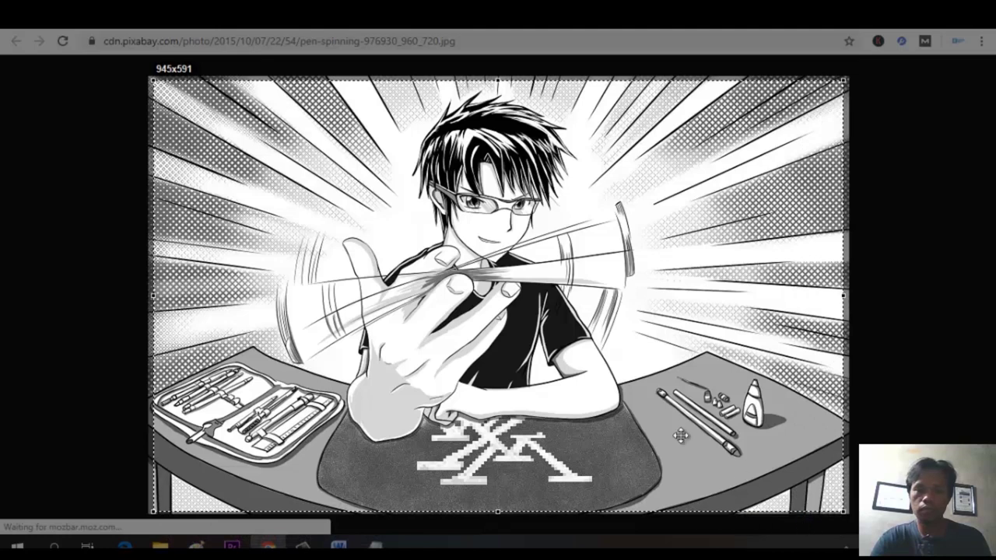
pyautogui.hotkey('ctrl', 'v')
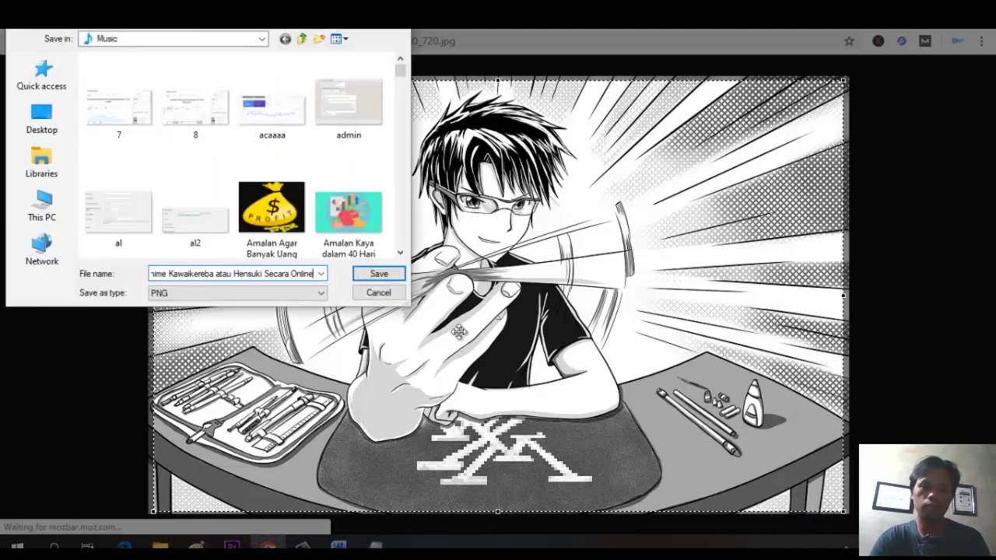
pyautogui.click(391, 282)
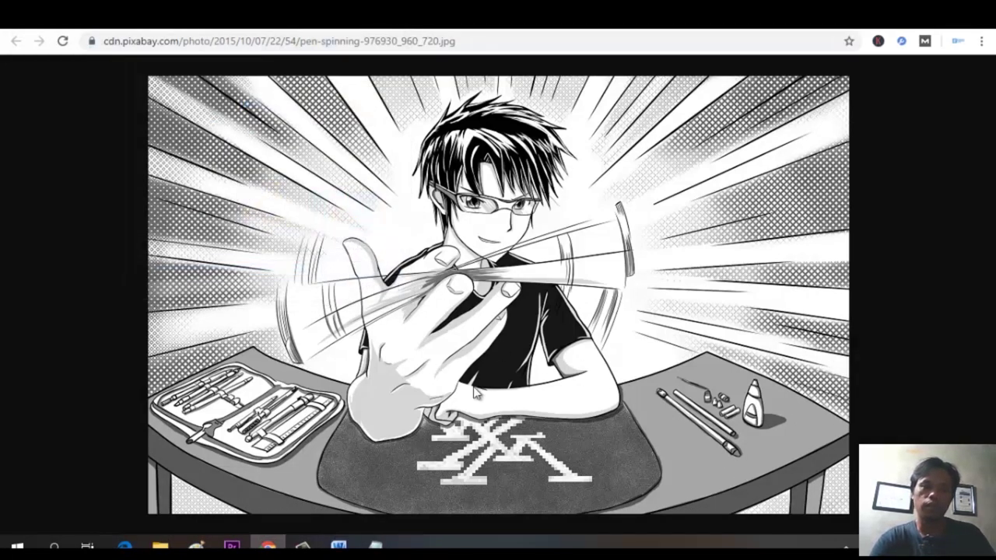
# Return to the Medium draft and start an image upload on the empty line below the title.
pyautogui.click(339, 30)
pyautogui.click(324, 247)
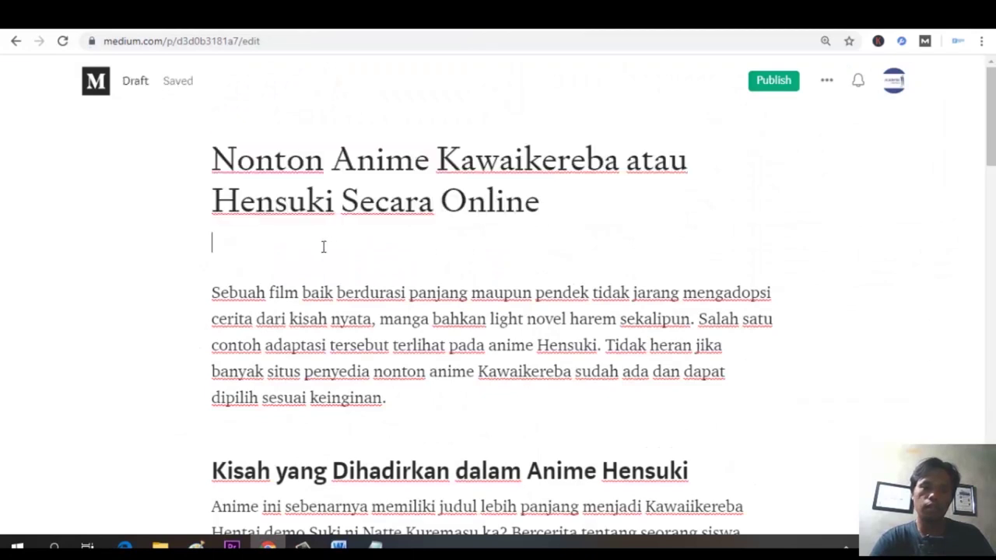
pyautogui.click(250, 240)
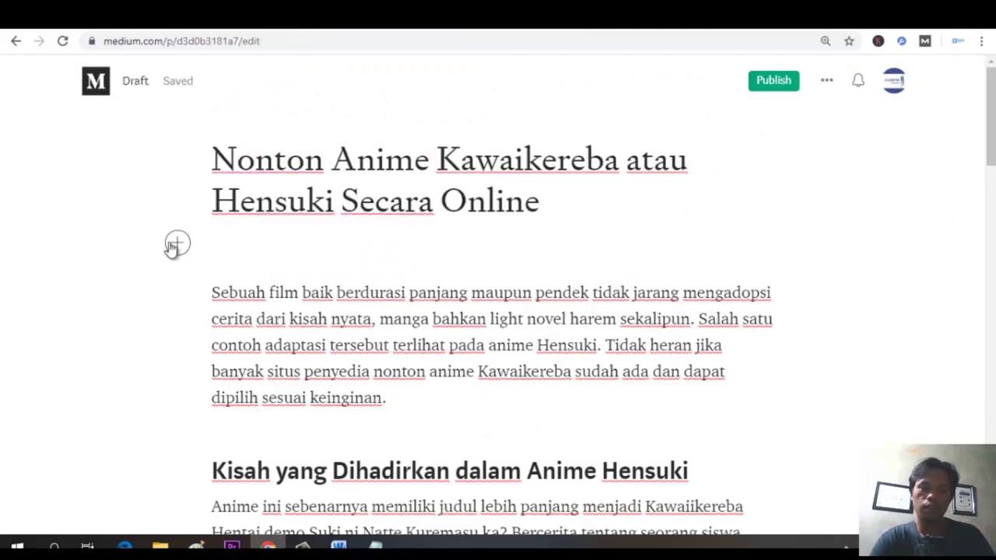
pyautogui.click(174, 245)
pyautogui.click(222, 243)
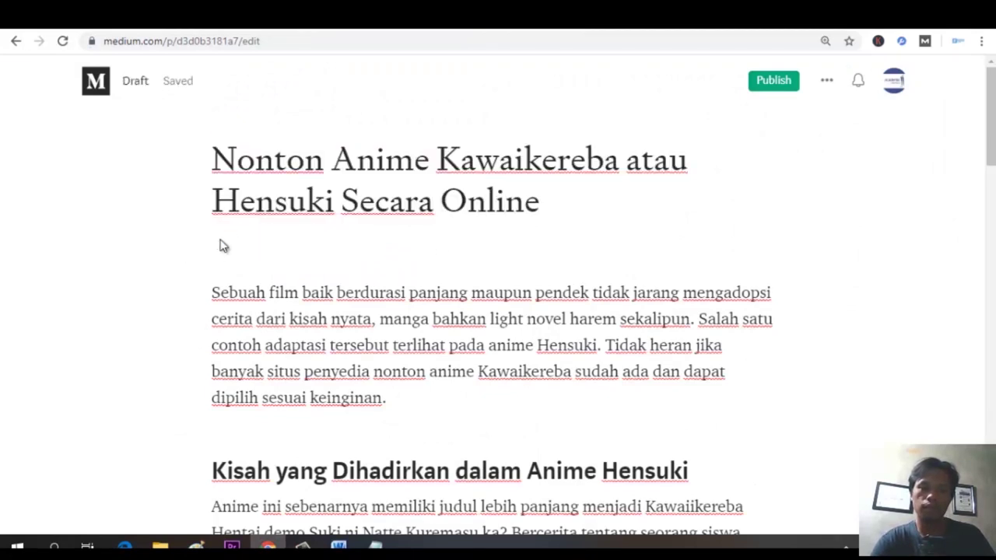
# Insert the image file "Nonton Anime Kawaikereba atau Hensuki Secara Online" from the Music folder.
pyautogui.scroll(-5, 240, 223)
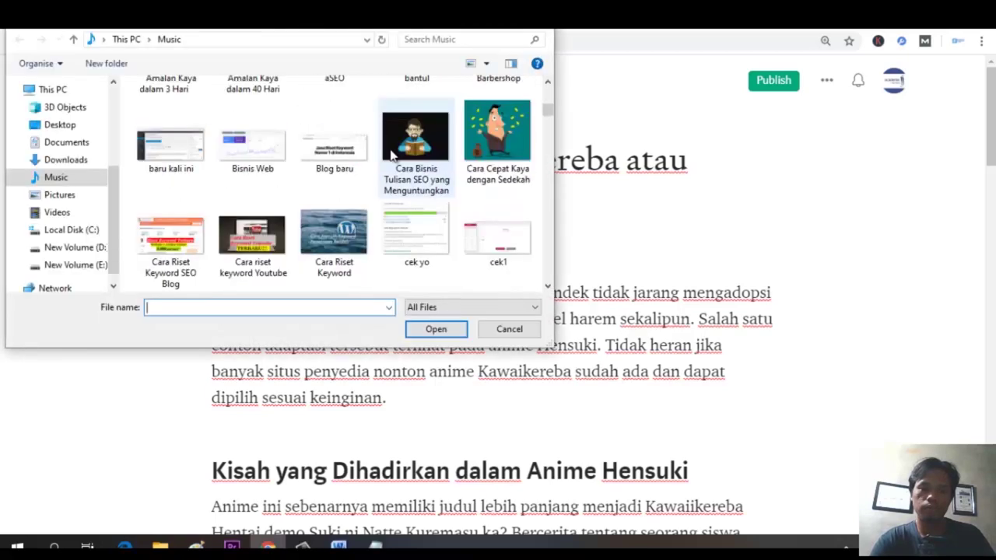
pyautogui.scroll(-15, 392, 155)
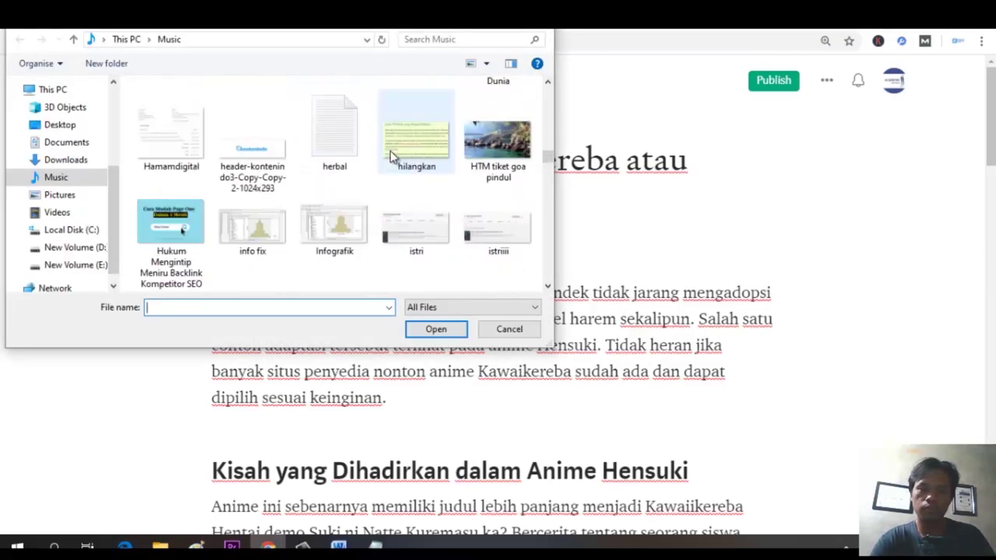
pyautogui.scroll(-9, 389, 151)
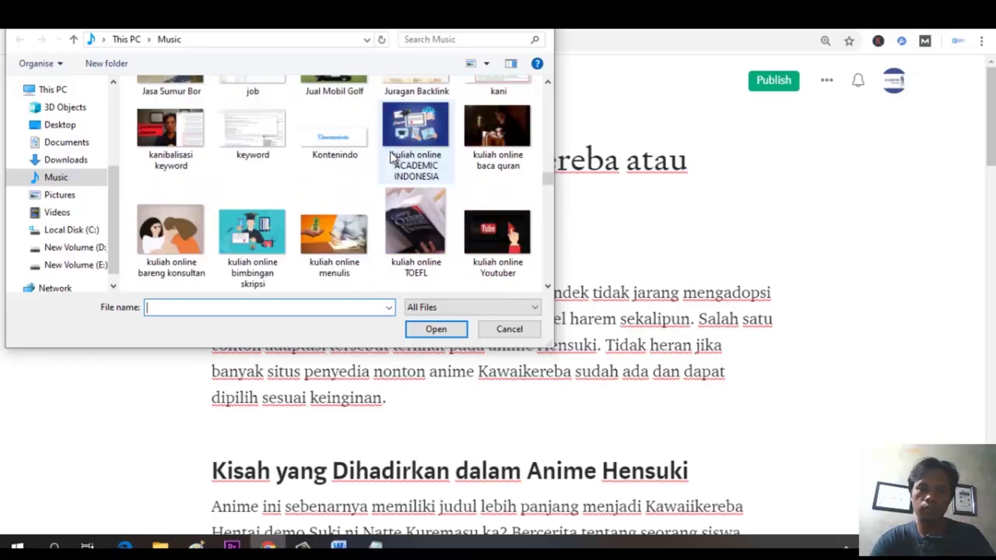
pyautogui.scroll(-20, 391, 155)
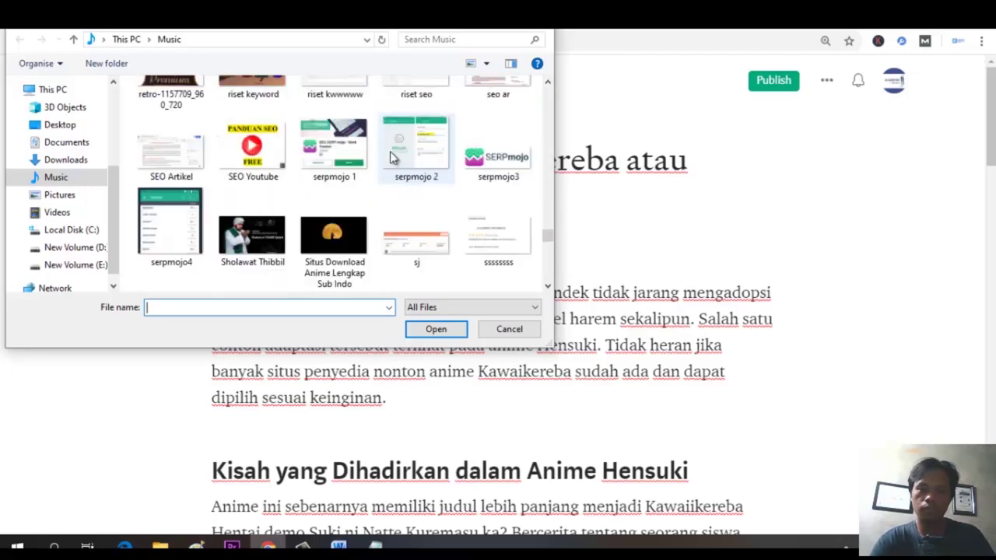
pyautogui.scroll(-15, 391, 155)
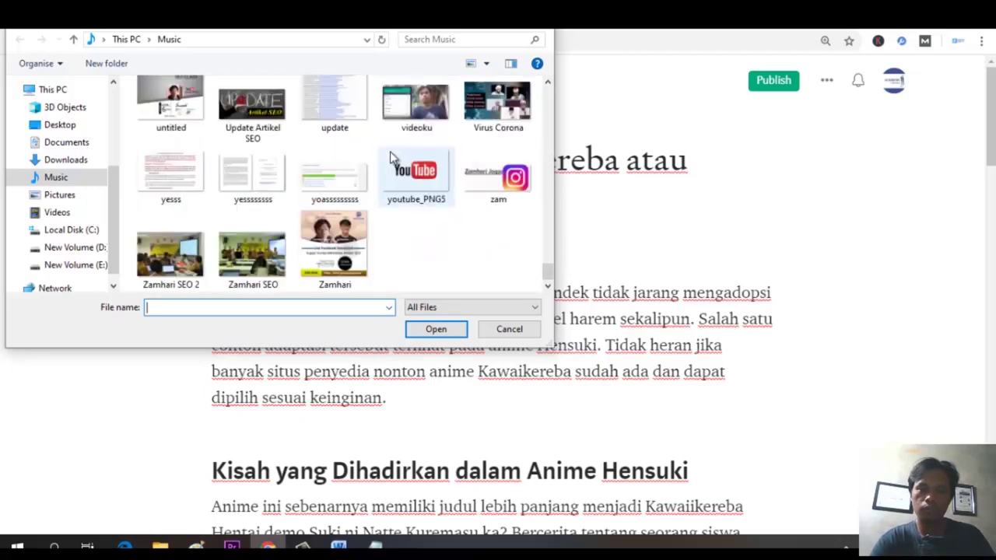
pyautogui.scroll(12, 380, 208)
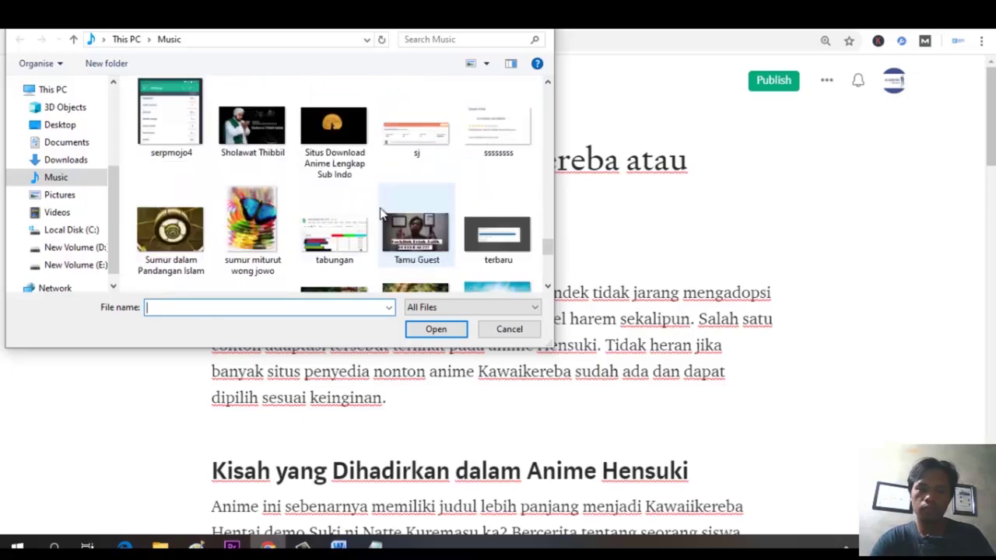
pyautogui.scroll(6, 382, 214)
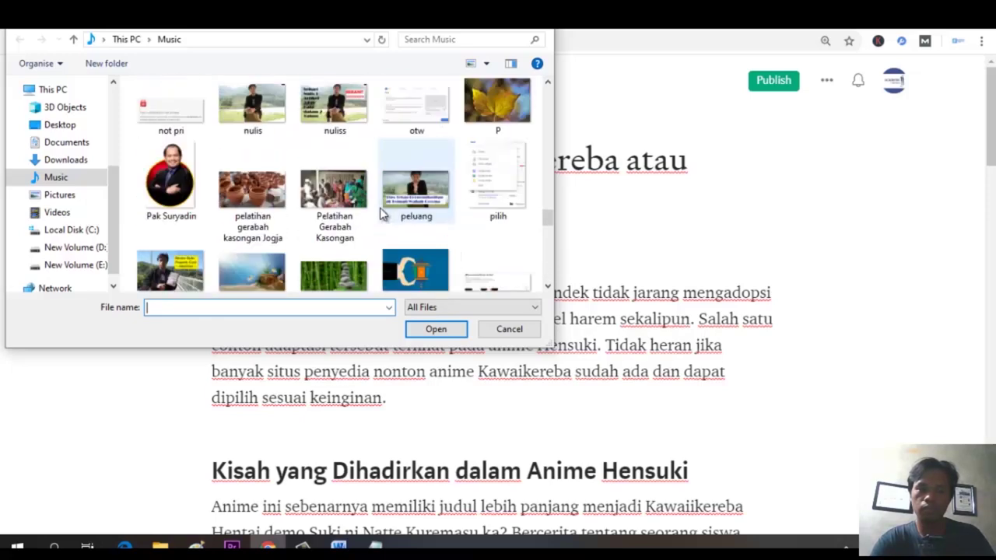
pyautogui.scroll(3, 381, 214)
pyautogui.click(497, 234)
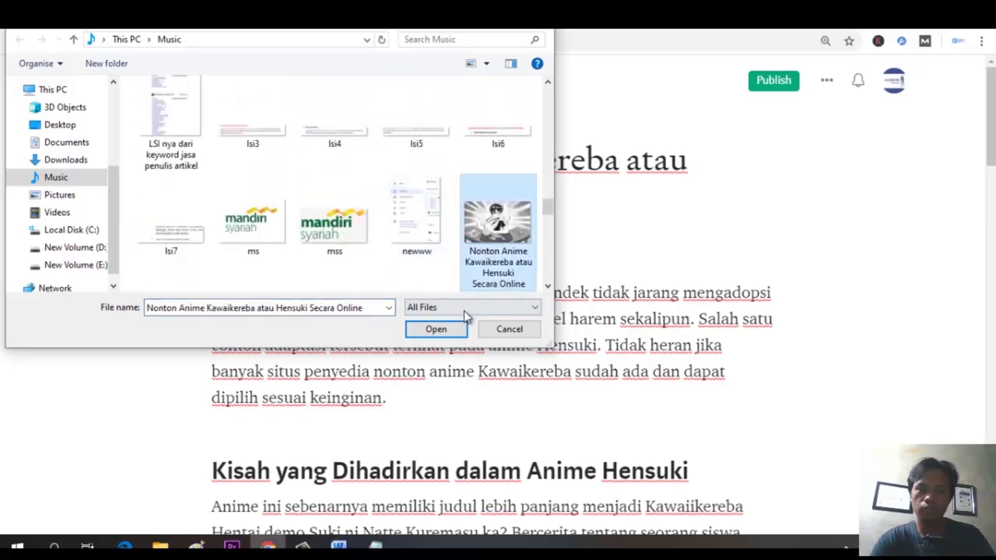
pyautogui.click(453, 329)
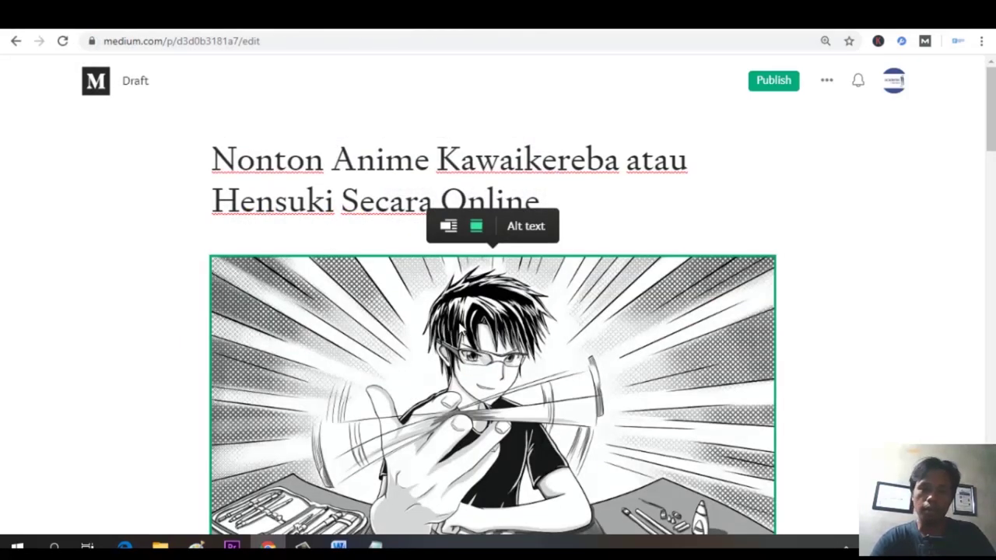
# Save "Nonton Anime Kawaikereba atau Hensuki Secara Online" as the image's alternative text.
pyautogui.click(522, 231)
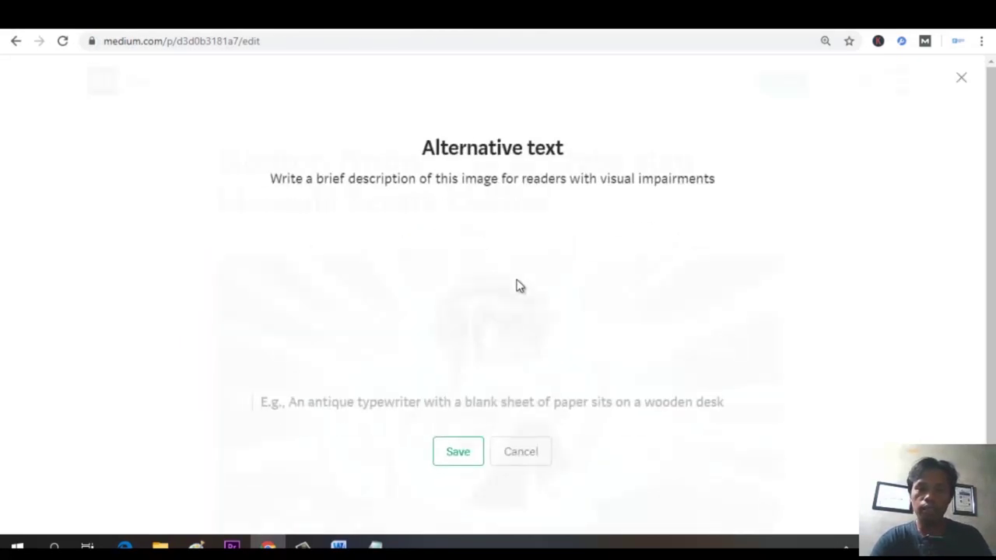
pyautogui.write('Nonton Anime Kawaikereba atau Hensuki Secara Online')
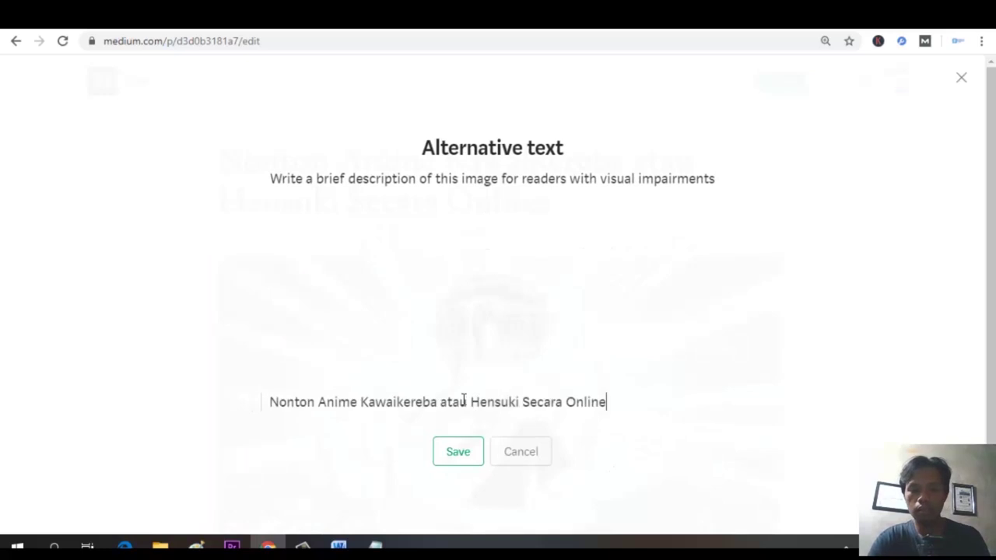
pyautogui.click(458, 453)
# Replace "Otakudesu.org" in the first numbered heading with "Rahasia Tekno", making it "Melalui Situs Rahasia Tekno".
pyautogui.scroll(-15, 449, 389)
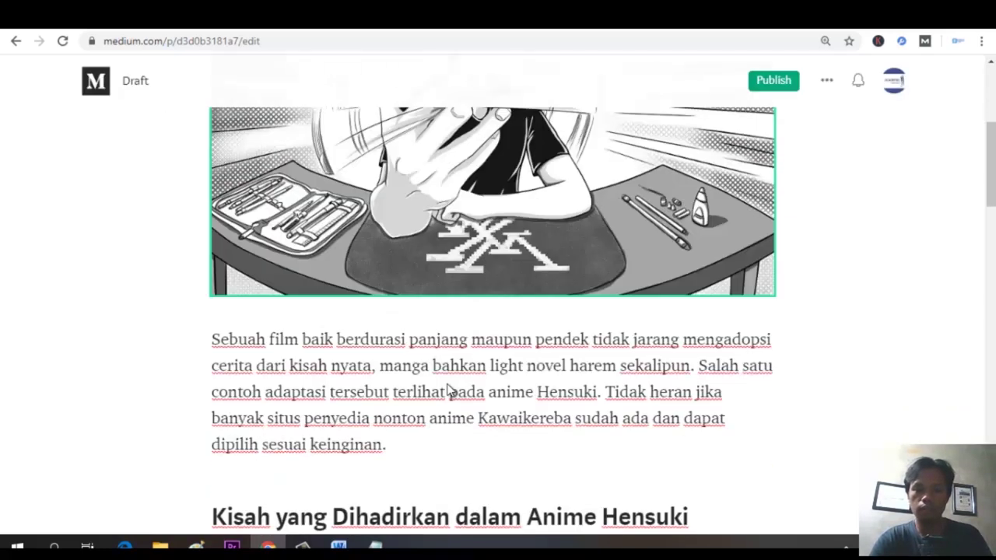
pyautogui.scroll(-12, 448, 386)
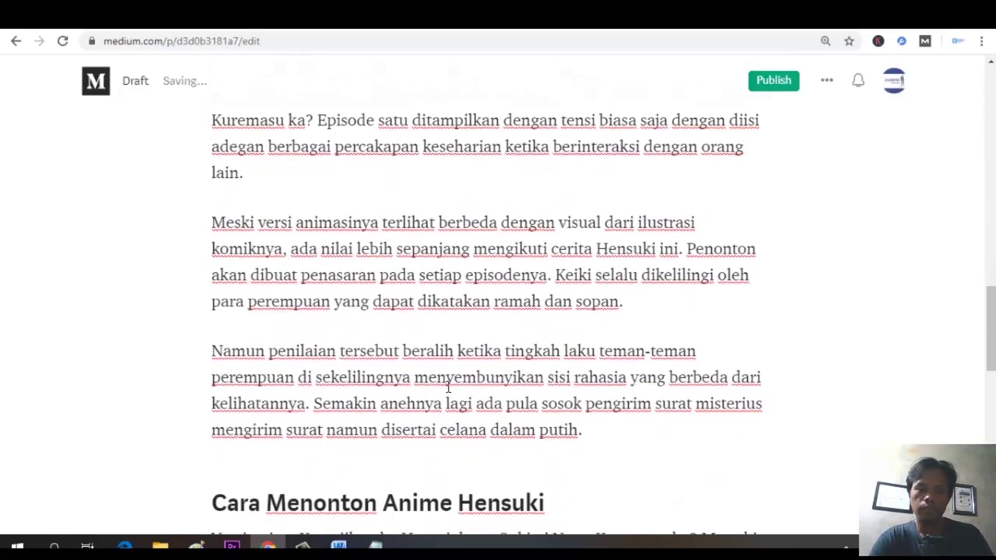
pyautogui.scroll(-1, 448, 386)
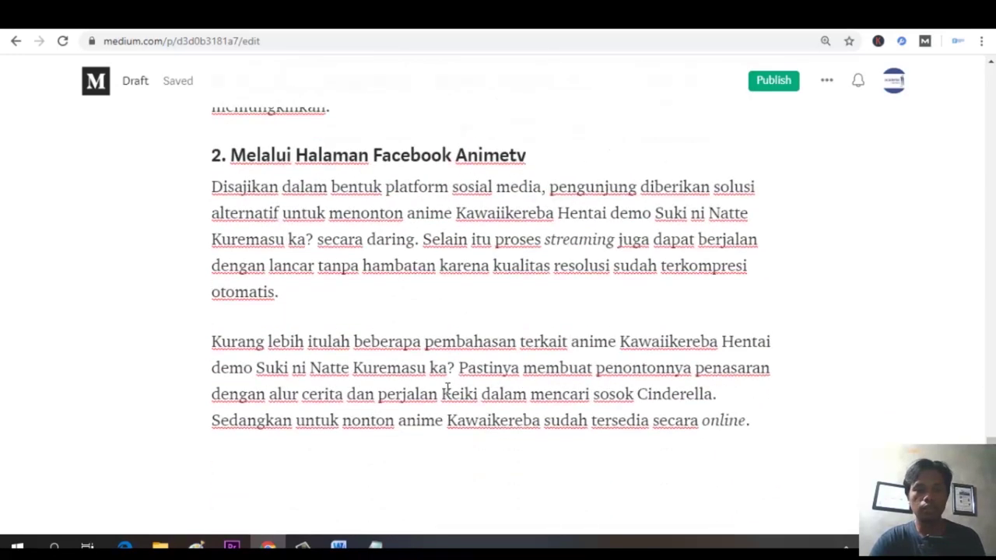
pyautogui.scroll(6, 447, 388)
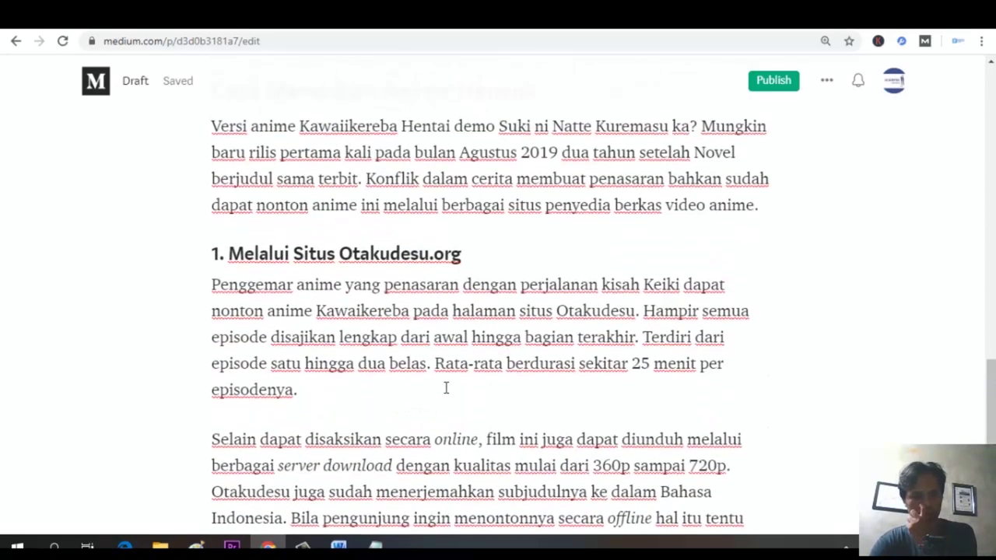
pyautogui.click(484, 254)
pyautogui.press('BackSpace')
pyautogui.press('BackSpace')
pyautogui.press('BackSpace')
pyautogui.press('BackSpace')
pyautogui.press('BackSpace')
pyautogui.press('BackSpace')
pyautogui.press('BackSpace')
pyautogui.press('BackSpace')
pyautogui.press('BackSpace')
pyautogui.press('BackSpace')
pyautogui.press('BackSpace')
pyautogui.press('BackSpace')
pyautogui.press('BackSpace')
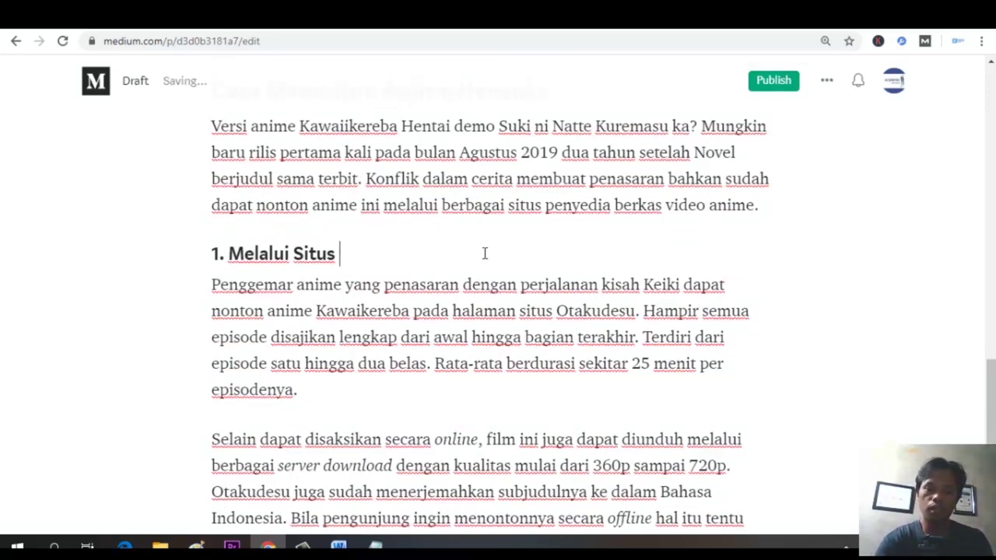
pyautogui.write('Rahasia')
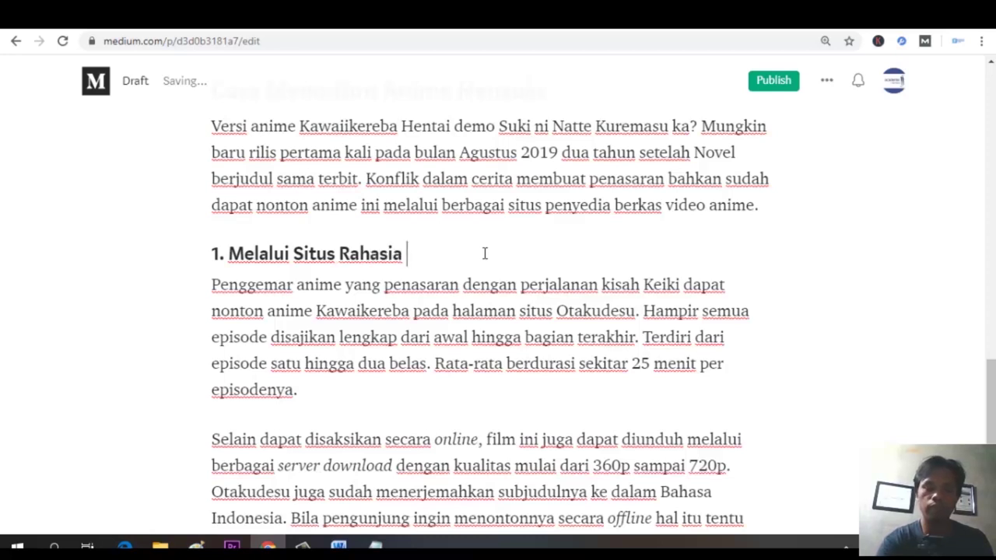
pyautogui.write(' Tekno')
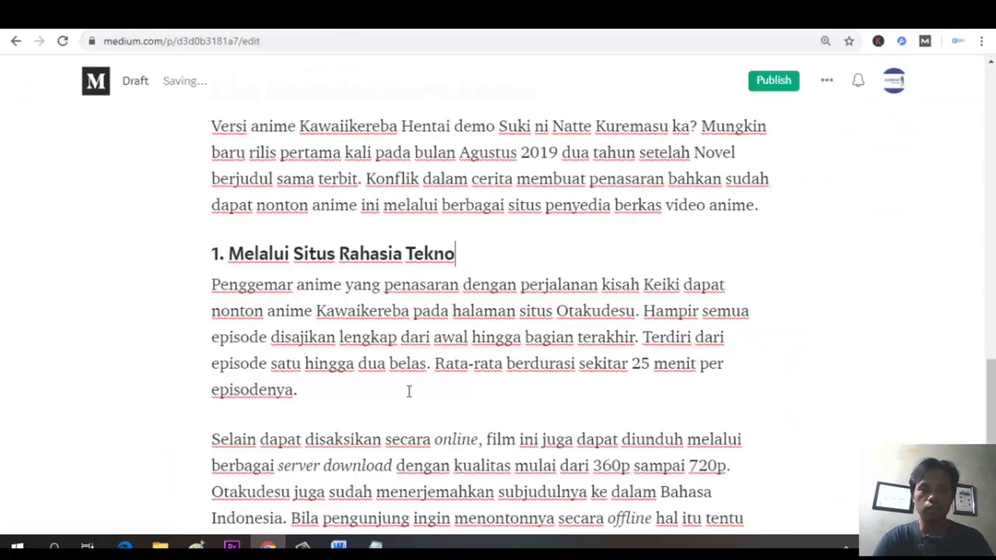
# Review the numbered site sections in the draft and check the site headings in the two open Word articles.
pyautogui.scroll(-2, 408, 391)
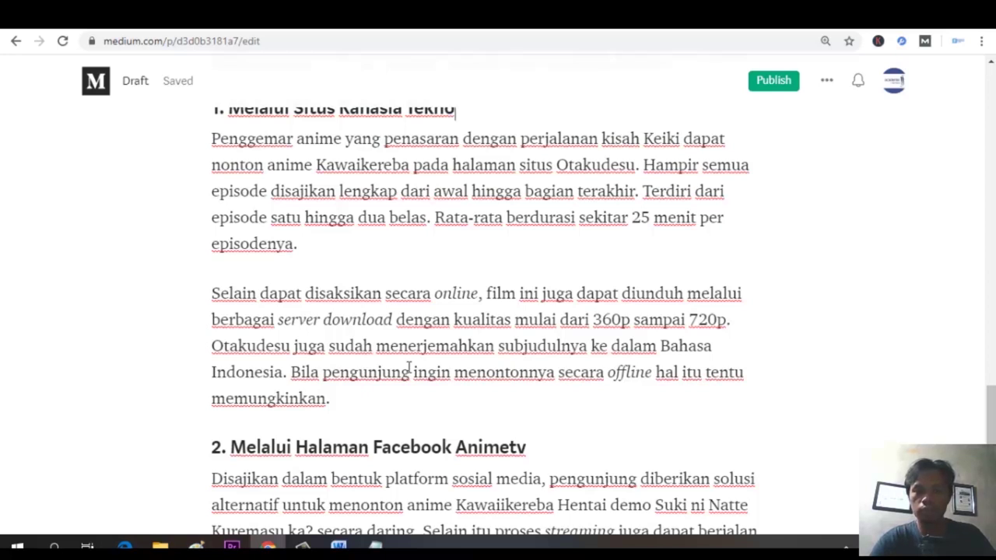
pyautogui.scroll(1, 408, 366)
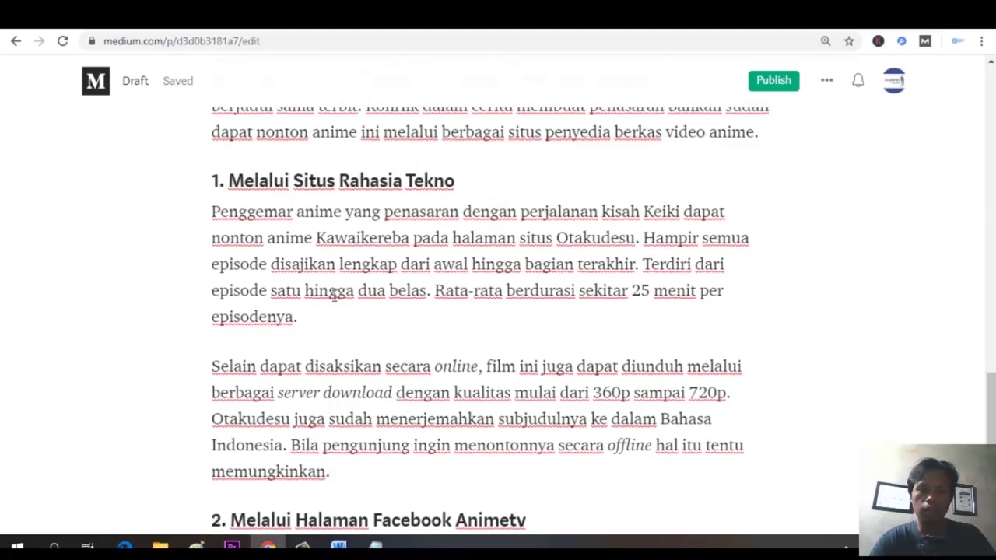
pyautogui.scroll(6, 421, 309)
pyautogui.scroll(-6, 400, 401)
pyautogui.moveTo(337, 546)
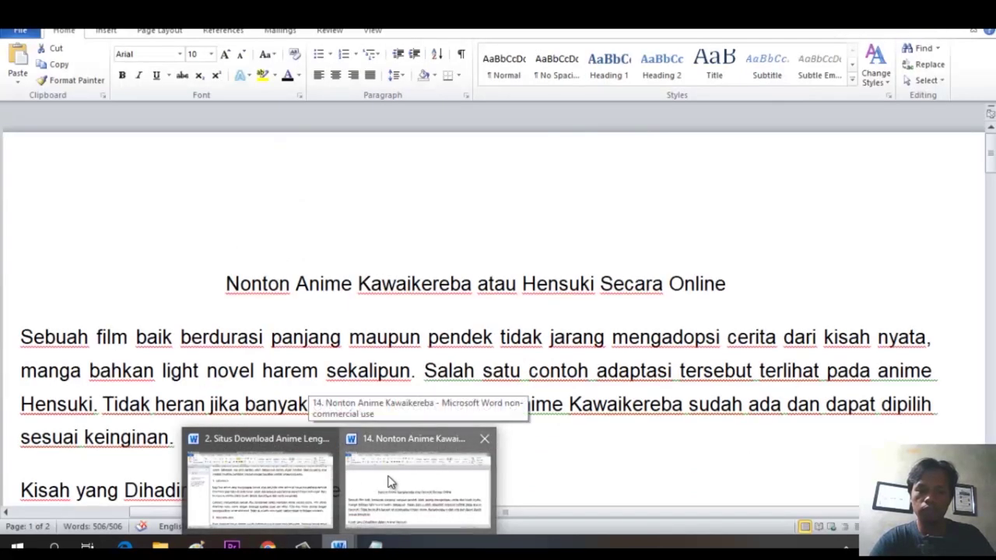
pyautogui.click(391, 483)
pyautogui.hotkey('ctrl', 'a')
pyautogui.scroll(-8, 392, 431)
pyautogui.scroll(-5, 392, 431)
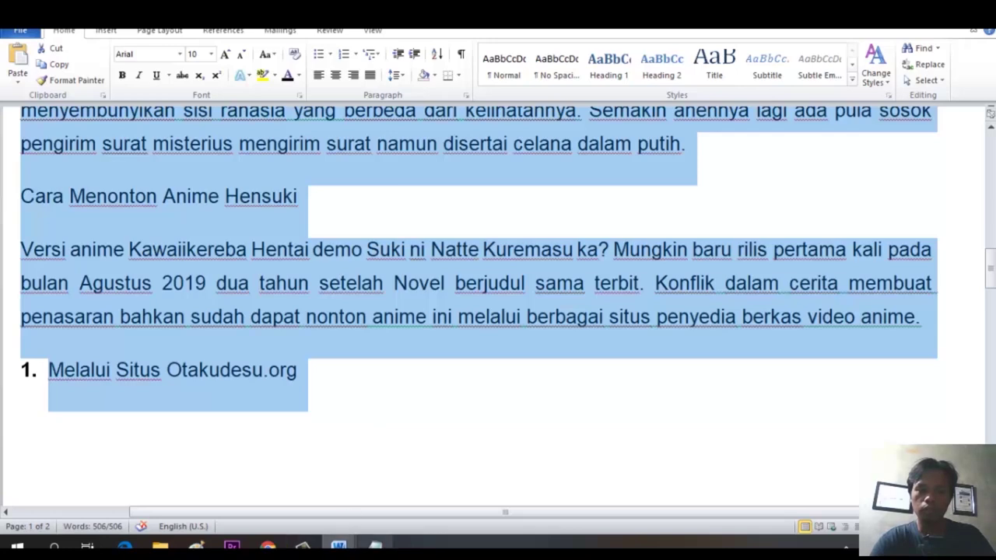
pyautogui.click(338, 544)
pyautogui.click(305, 478)
pyautogui.scroll(4, 329, 338)
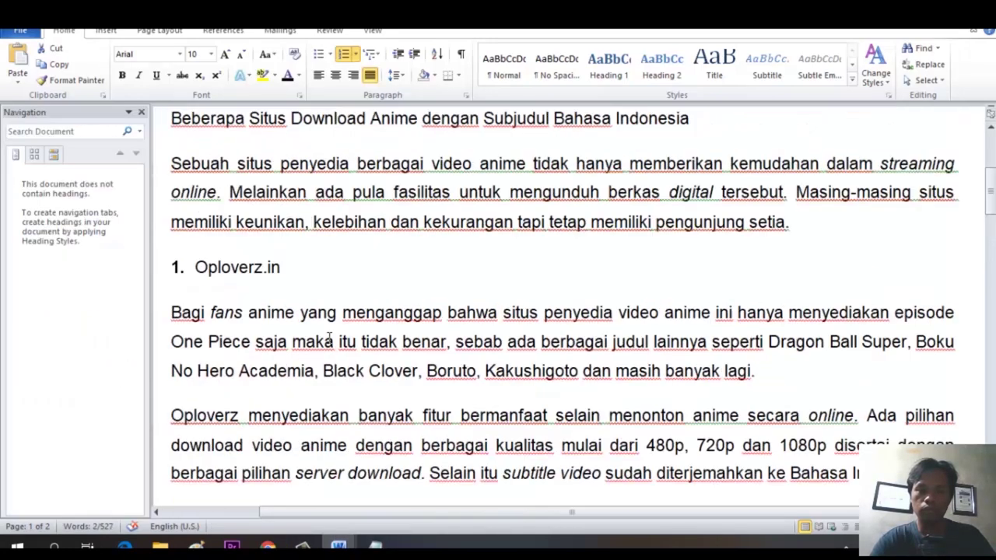
pyautogui.click(360, 511)
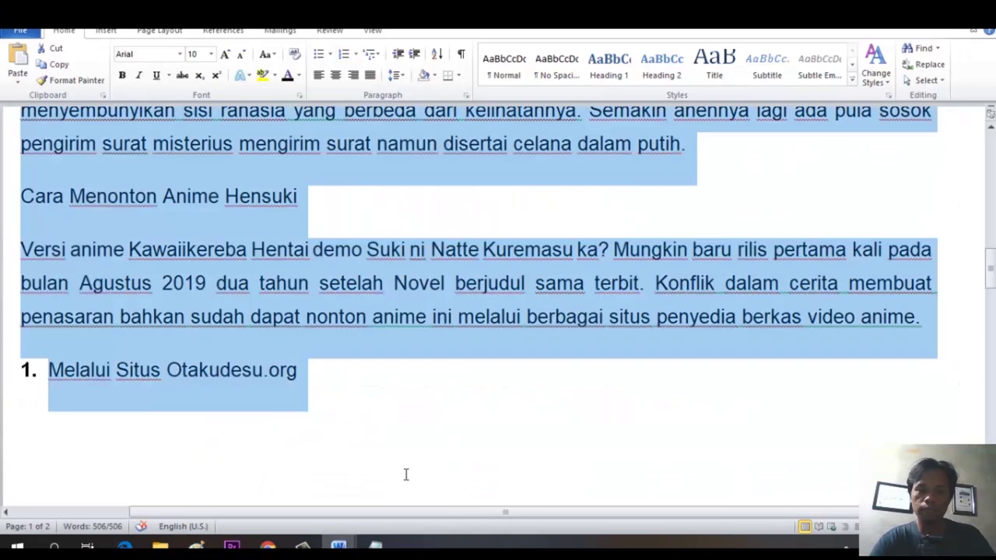
pyautogui.click(292, 247)
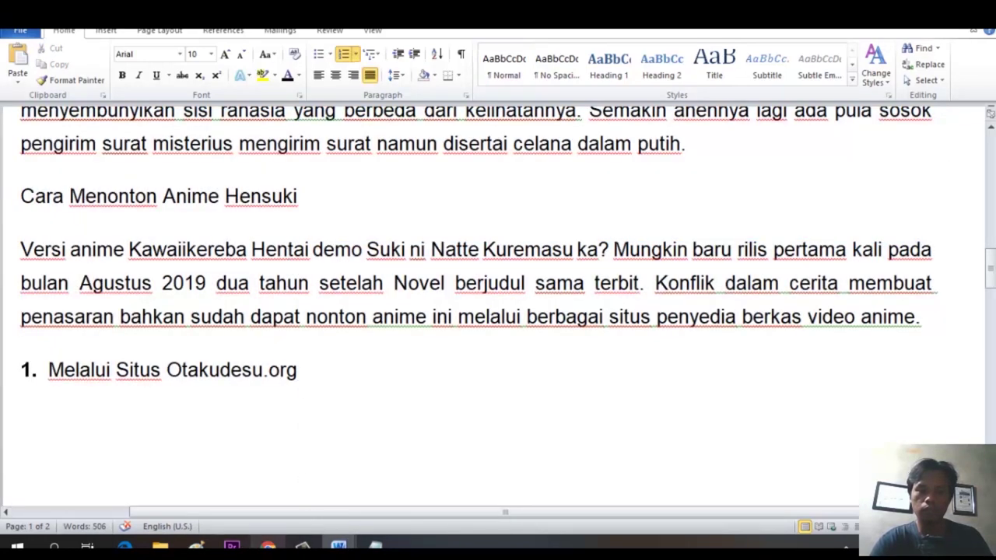
# Switch back to the Medium draft and delete "Rahasia Tekno" from the first numbered heading.
pyautogui.click(267, 546)
pyautogui.press('BackSpace')
pyautogui.press('BackSpace')
pyautogui.press('BackSpace')
pyautogui.press('BackSpace')
pyautogui.press('BackSpace')
pyautogui.press('BackSpace')
pyautogui.press('BackSpace')
pyautogui.press('BackSpace')
pyautogui.press('BackSpace')
pyautogui.press('BackSpace')
pyautogui.press('BackSpace')
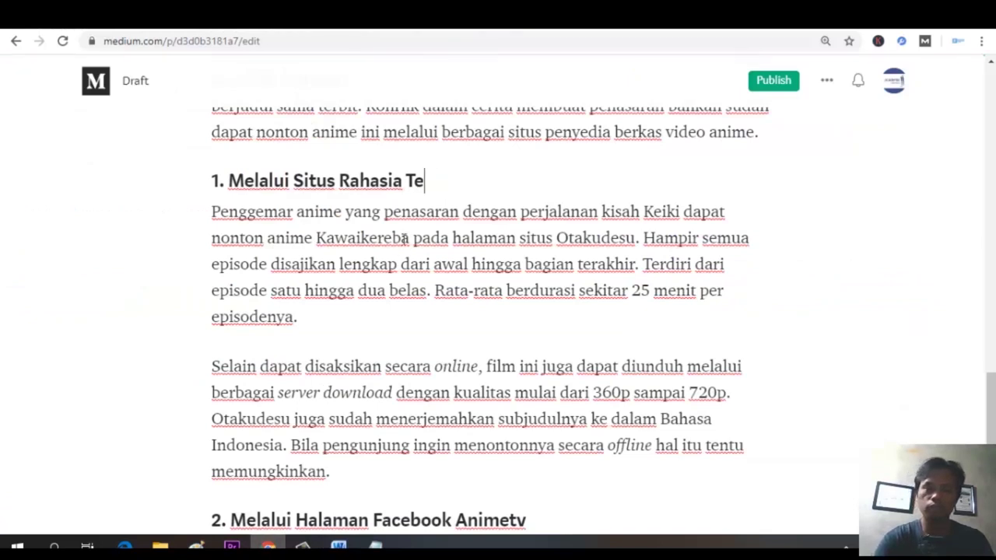